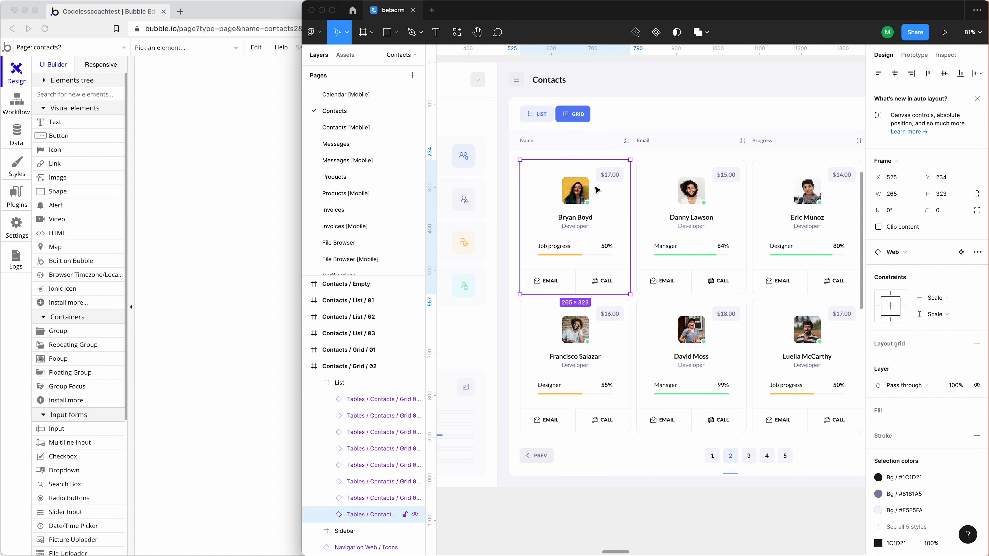
Switch to the Bubble editor and set the contacts2 page's container layout to Align to parent.
{"action": "left_click", "coordinate": [252, 158]}
{"action": "left_click", "coordinate": [342, 156]}
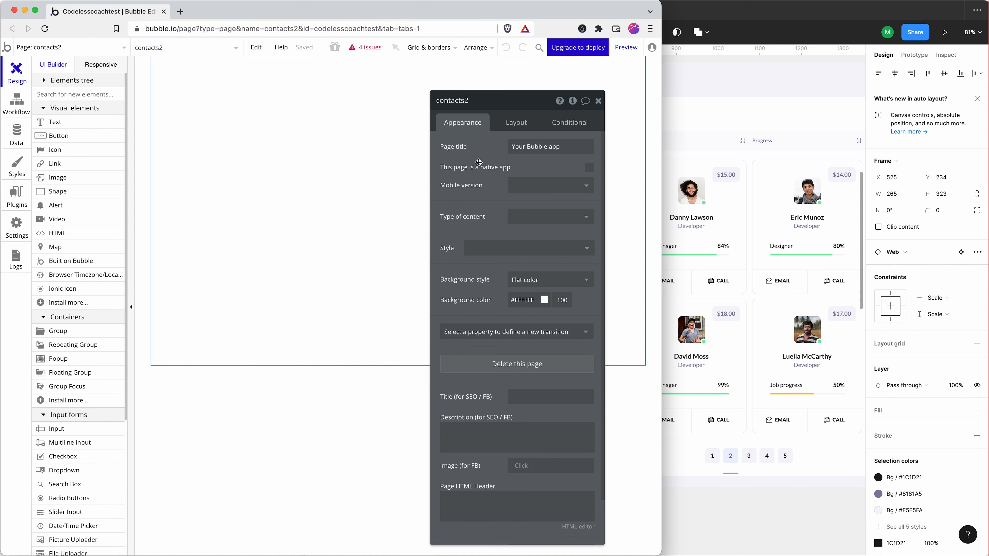
{"action": "left_click", "coordinate": [516, 122]}
{"action": "left_click", "coordinate": [528, 147]}
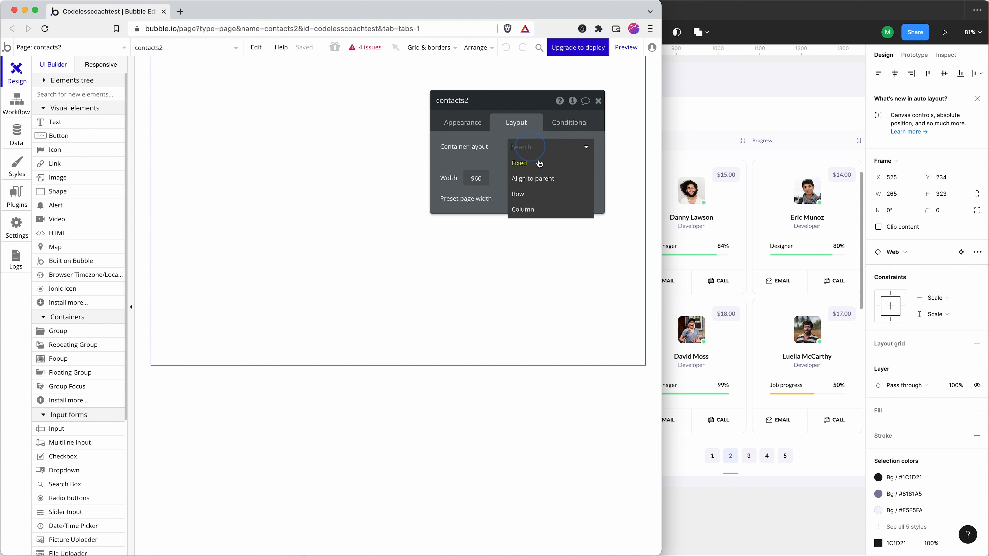
{"action": "left_click", "coordinate": [541, 179]}
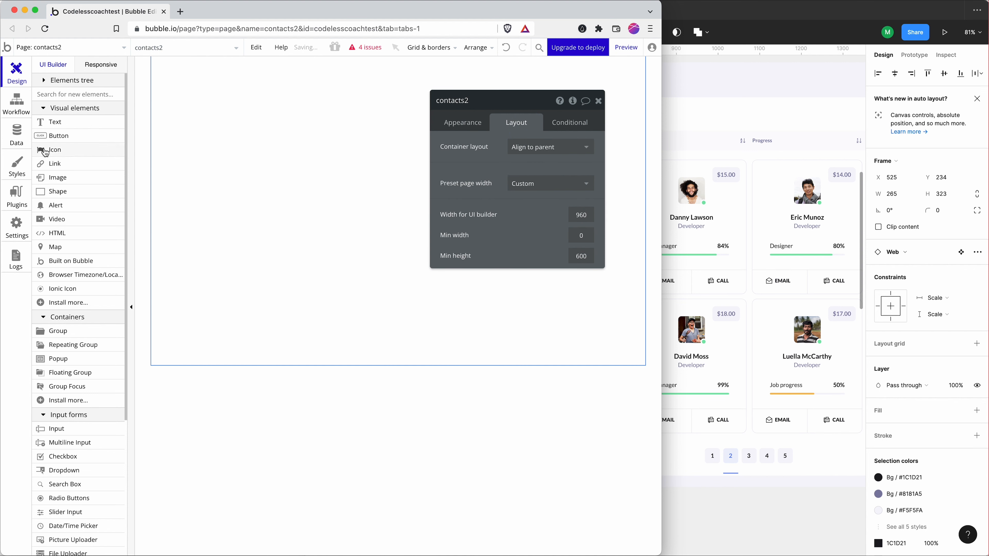
Draw a group about 357 × 291 px on the page and center it both ways in its parent.
{"action": "left_click", "coordinate": [72, 331]}
{"action": "left_click_drag", "start_coordinate": [313, 146], "coordinate": [513, 310]}
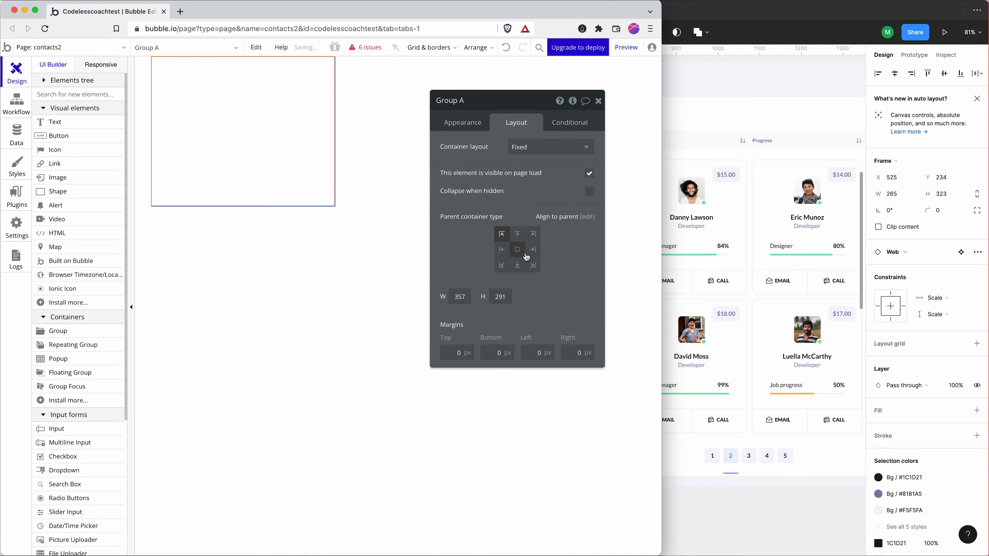
{"action": "left_click", "coordinate": [517, 249]}
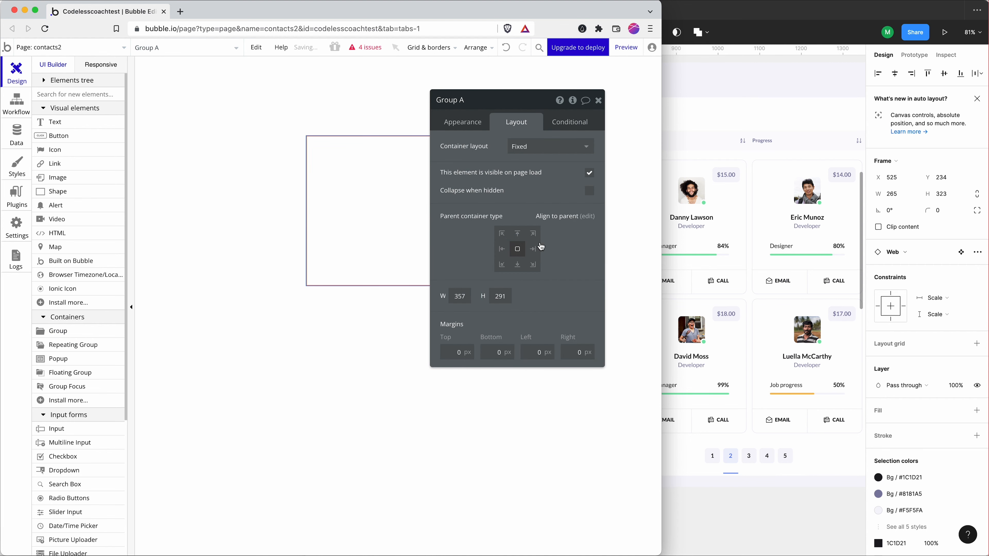
Check the first contact card's size in Figma, and set the group's container layout in Bubble to Column.
{"action": "left_click", "coordinate": [707, 117]}
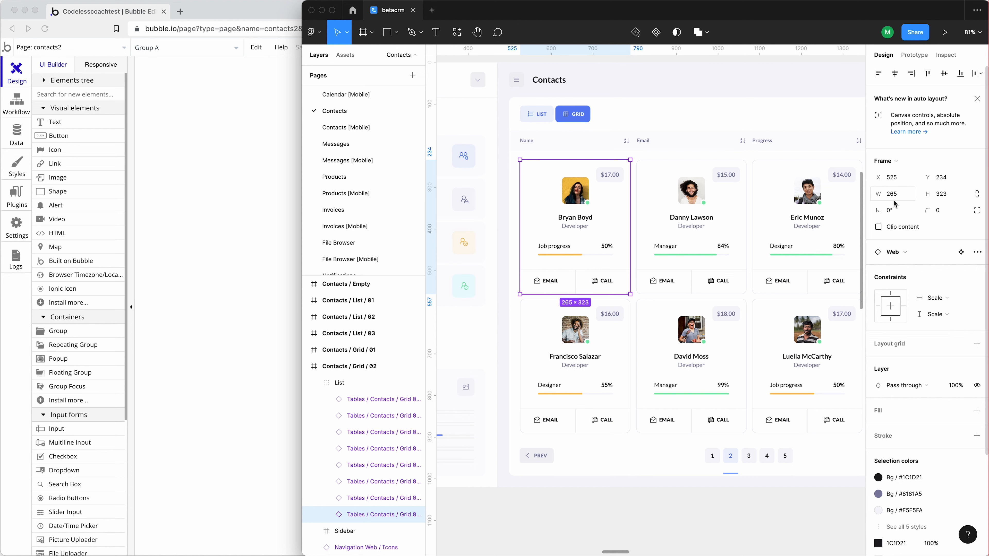
{"action": "left_click", "coordinate": [269, 223]}
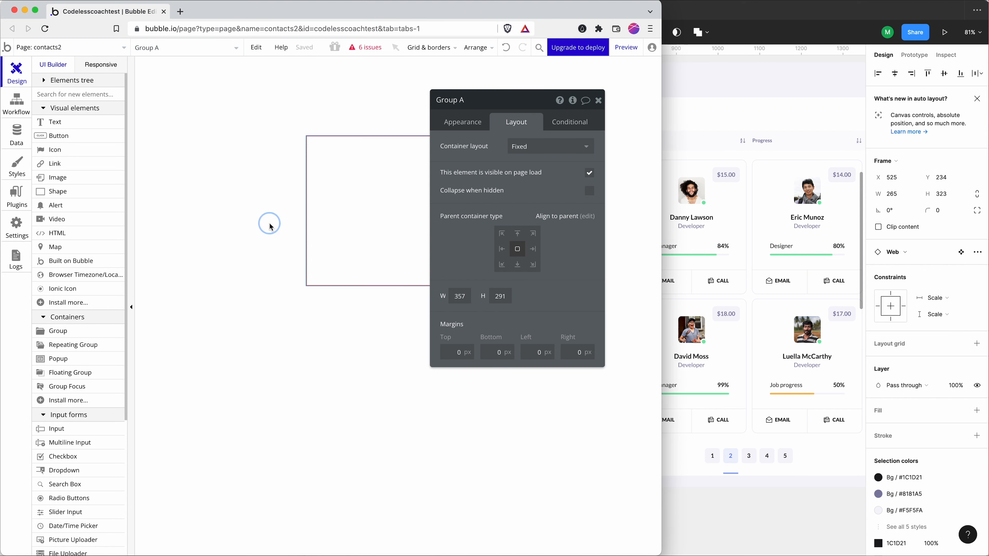
{"action": "left_click", "coordinate": [533, 154]}
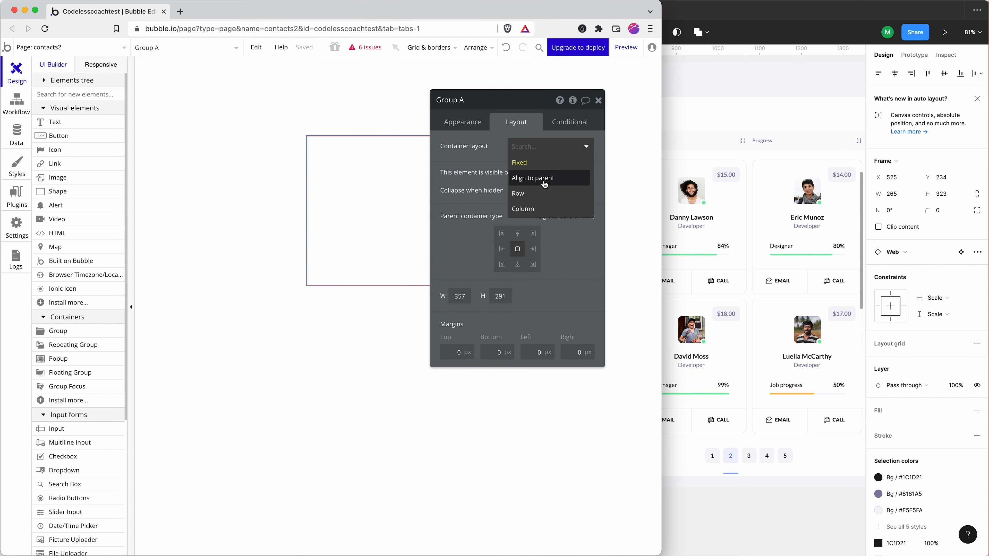
{"action": "left_click", "coordinate": [545, 215]}
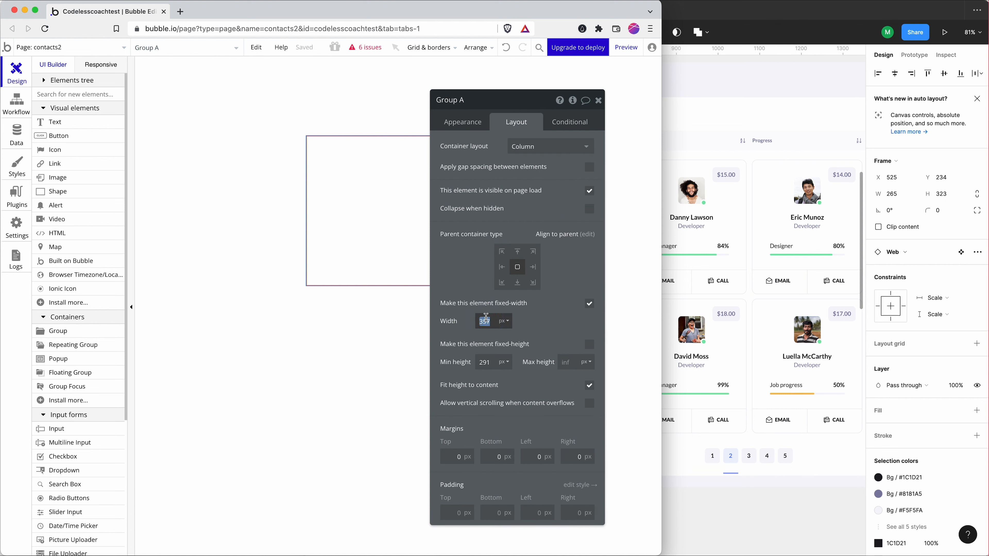
Set the group's fixed width to 265 px and its minimum height to 323 px.
{"action": "type", "text": "265"}
{"action": "key", "text": "Return"}
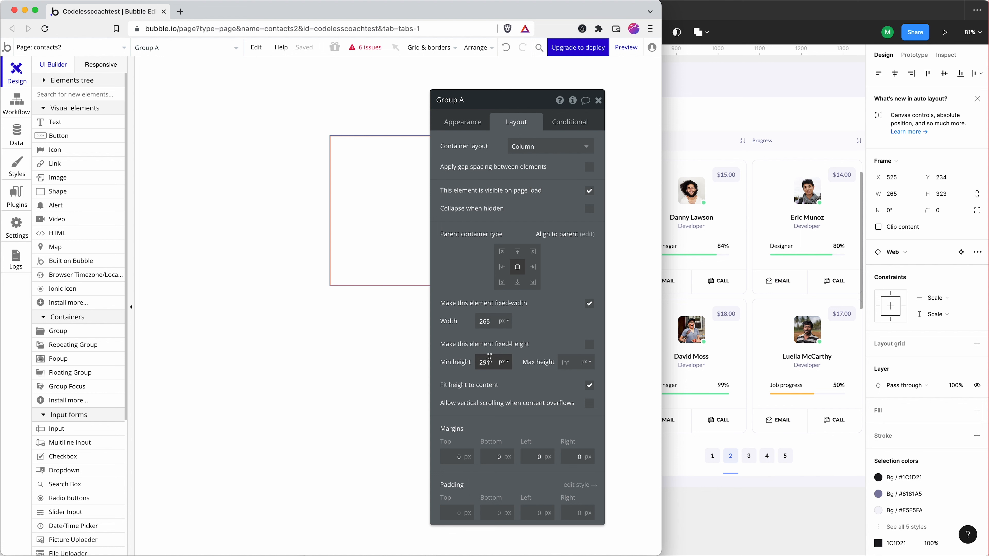
{"action": "left_click", "coordinate": [489, 357]}
{"action": "type", "text": "323"}
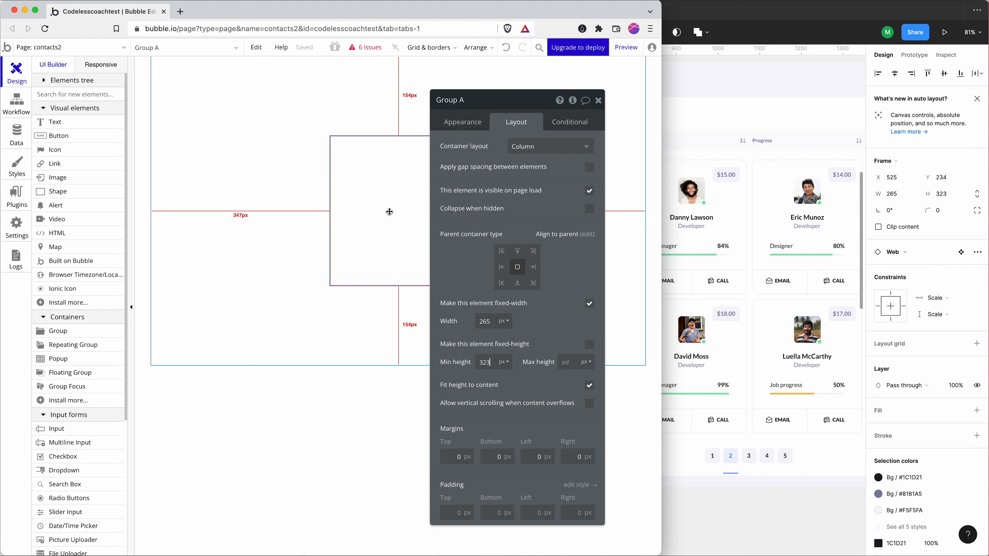
{"action": "left_click", "coordinate": [279, 249]}
{"action": "left_click", "coordinate": [415, 208]}
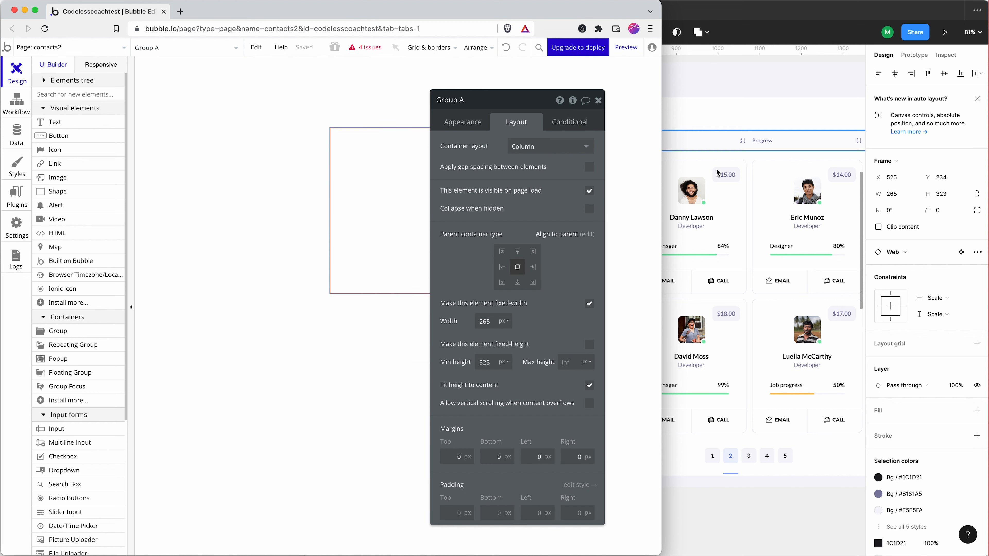
Switch to Figma, inspect the first contact card's background shape and copy its border color #ECECF2.
{"action": "left_click", "coordinate": [734, 172]}
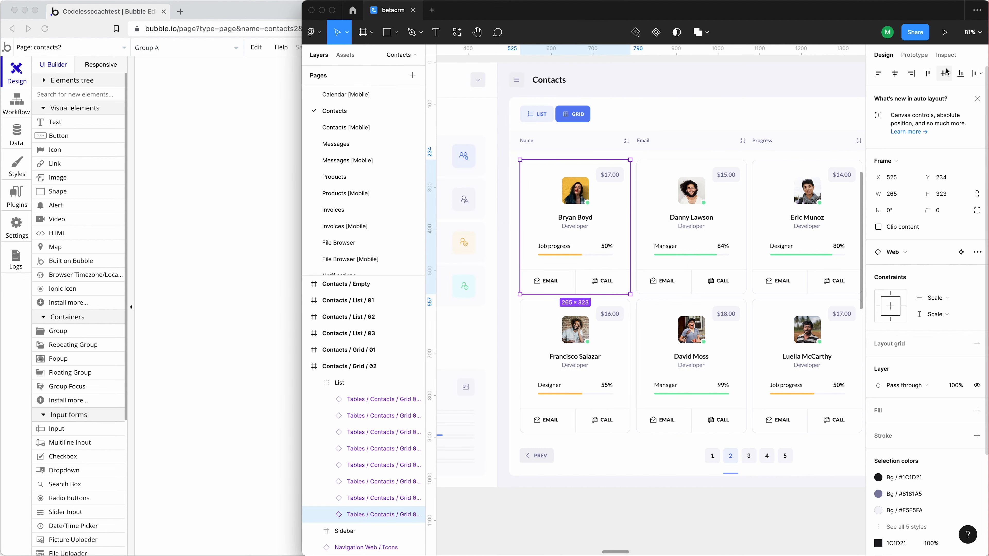
{"action": "left_click", "coordinate": [945, 55]}
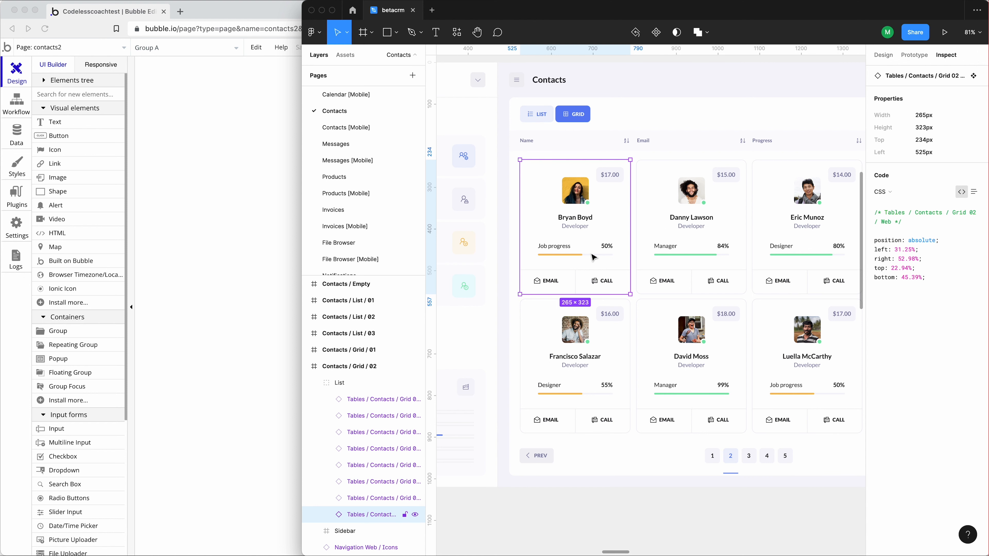
{"action": "double_click", "coordinate": [623, 228]}
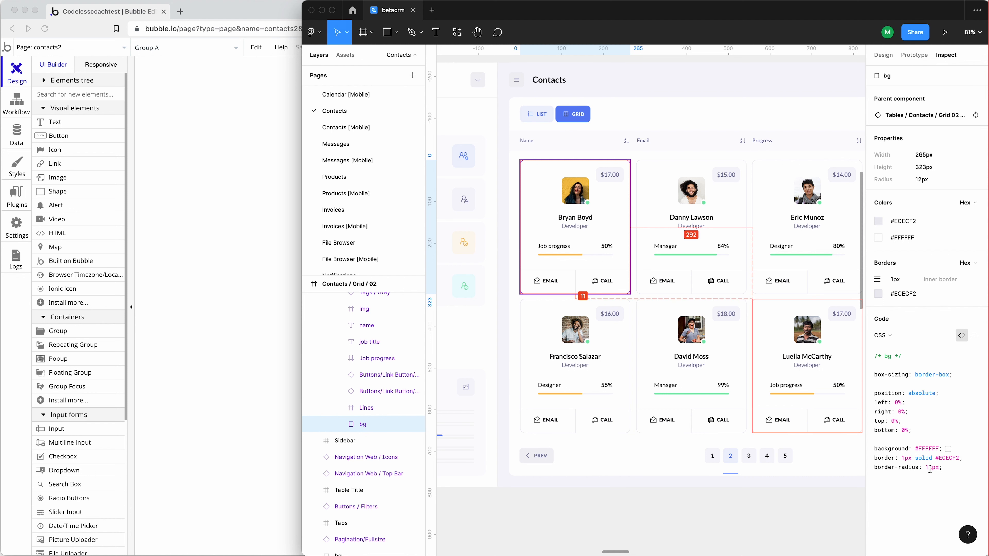
{"action": "left_click", "coordinate": [945, 458]}
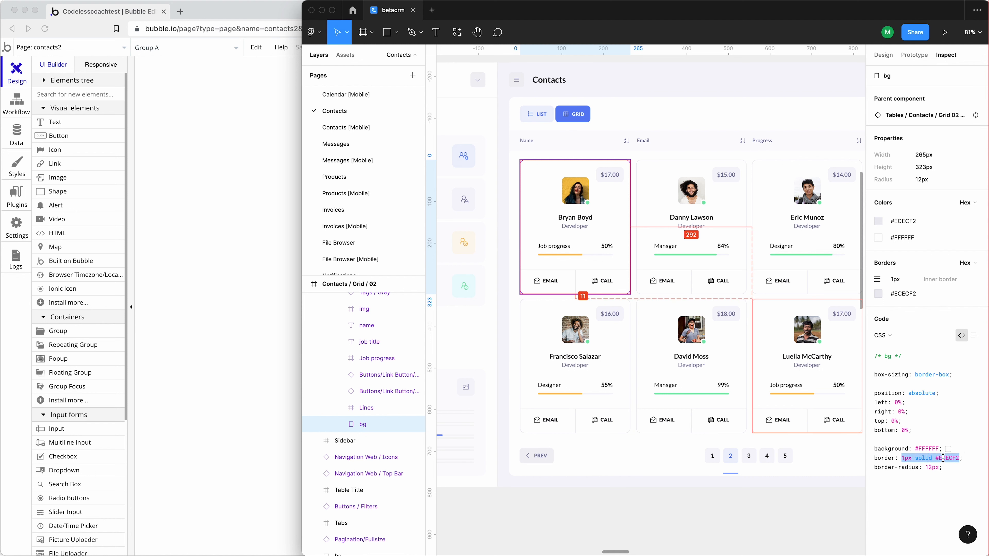
{"action": "left_click", "coordinate": [942, 458]}
{"action": "left_click_drag", "start_coordinate": [935, 458], "coordinate": [959, 459]}
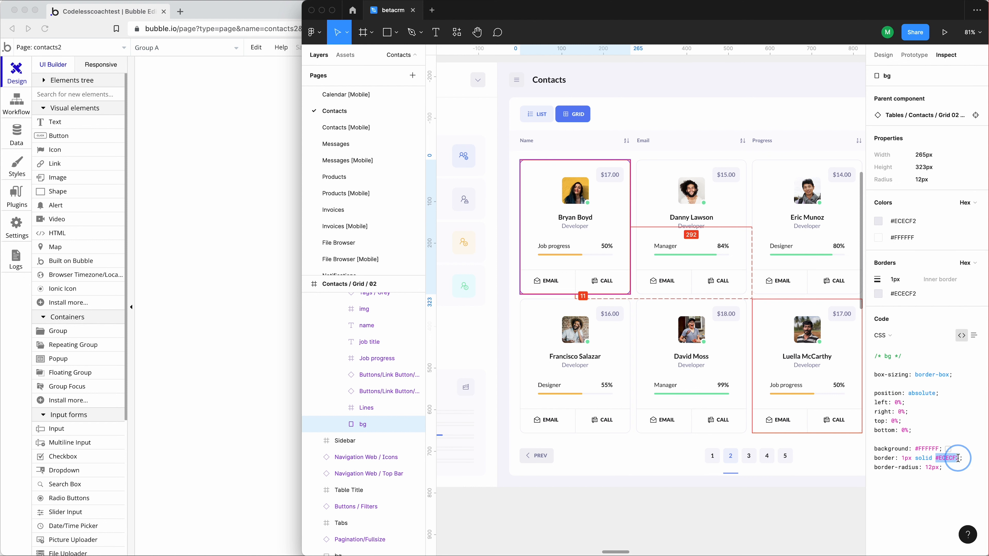
{"action": "key", "text": "super+c"}
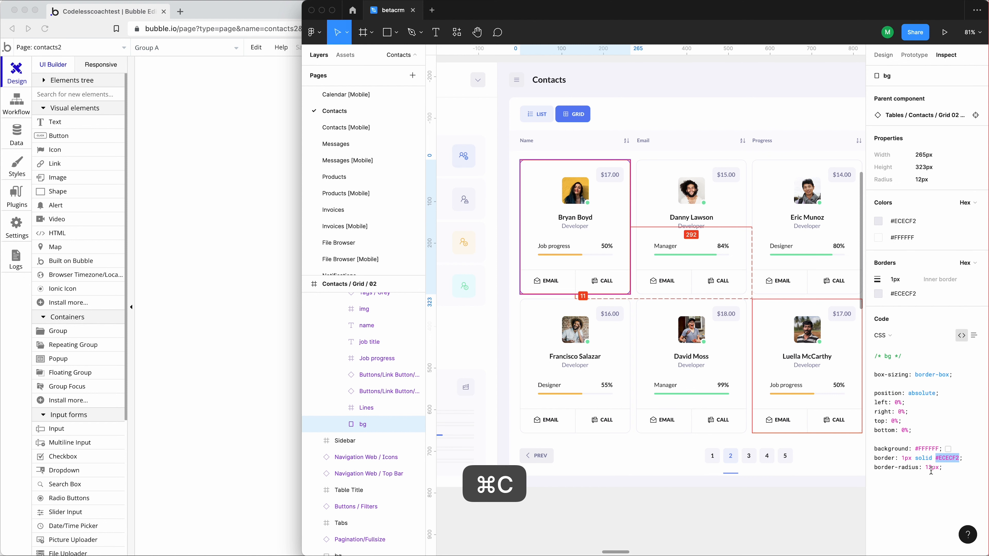
Return to Bubble, remove the group's default style and set its roundness to 12.
{"action": "left_click", "coordinate": [199, 186]}
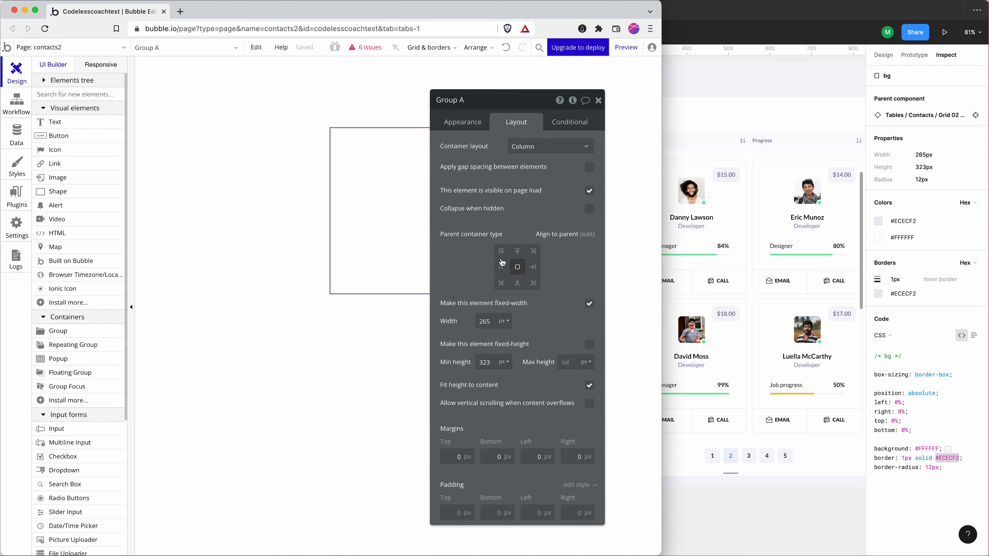
{"action": "left_click", "coordinate": [438, 127]}
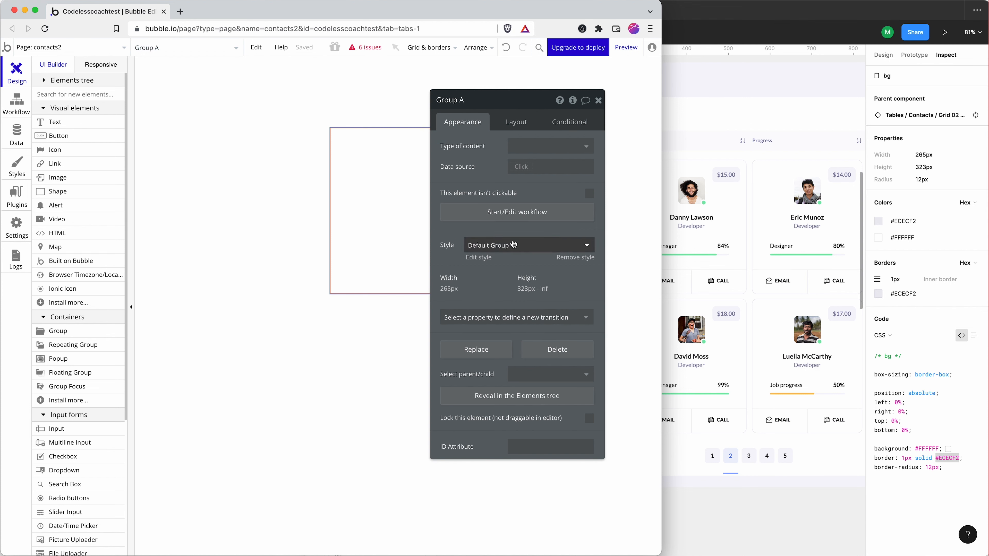
{"action": "left_click", "coordinate": [572, 257]}
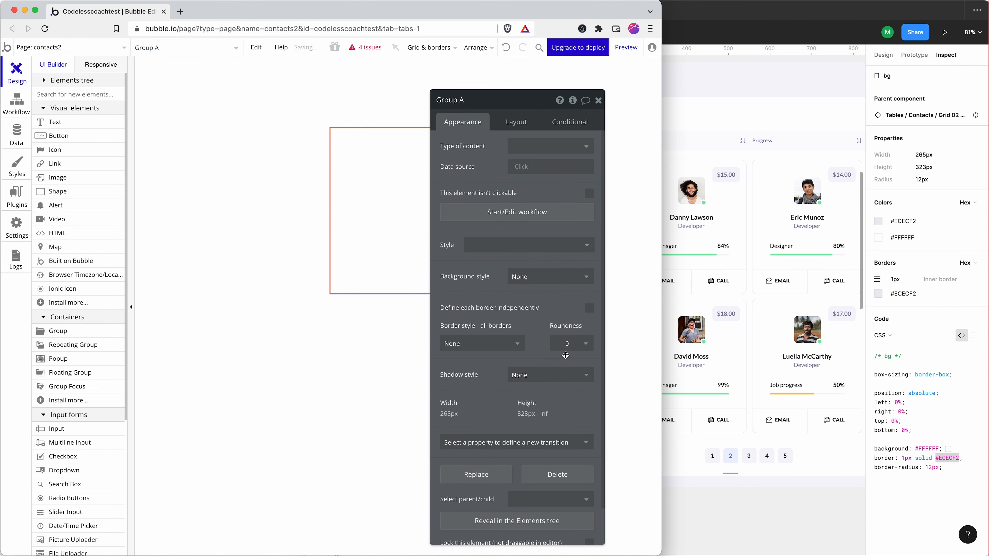
{"action": "left_click", "coordinate": [562, 343]}
{"action": "type", "text": "12"}
{"action": "key", "text": "Return"}
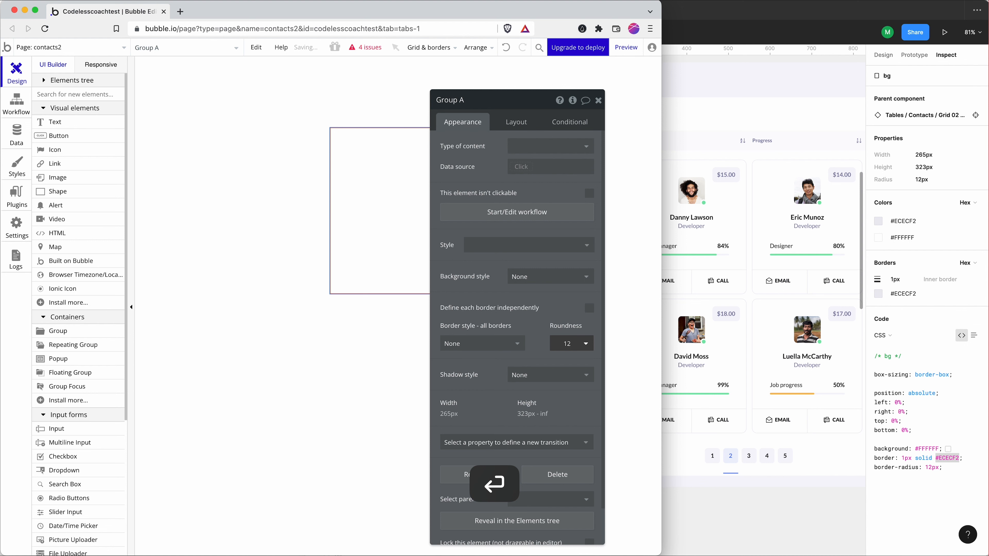
Give the group a solid border on all sides with the copied color #ECECF2.
{"action": "left_click", "coordinate": [513, 343]}
{"action": "left_click", "coordinate": [487, 375]}
{"action": "left_click", "coordinate": [567, 365]}
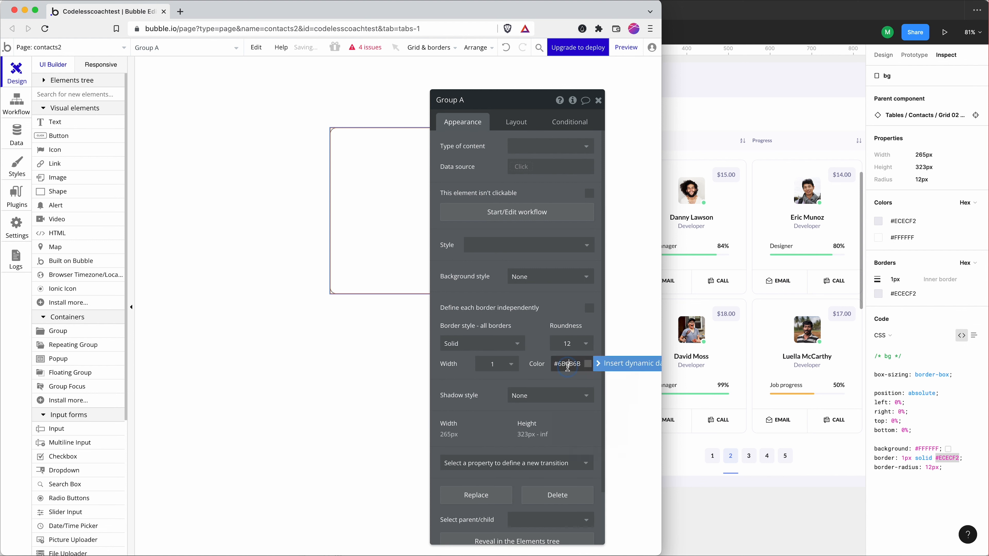
{"action": "key", "text": "super+a"}
{"action": "key", "text": "super+v"}
{"action": "left_click", "coordinate": [336, 390]}
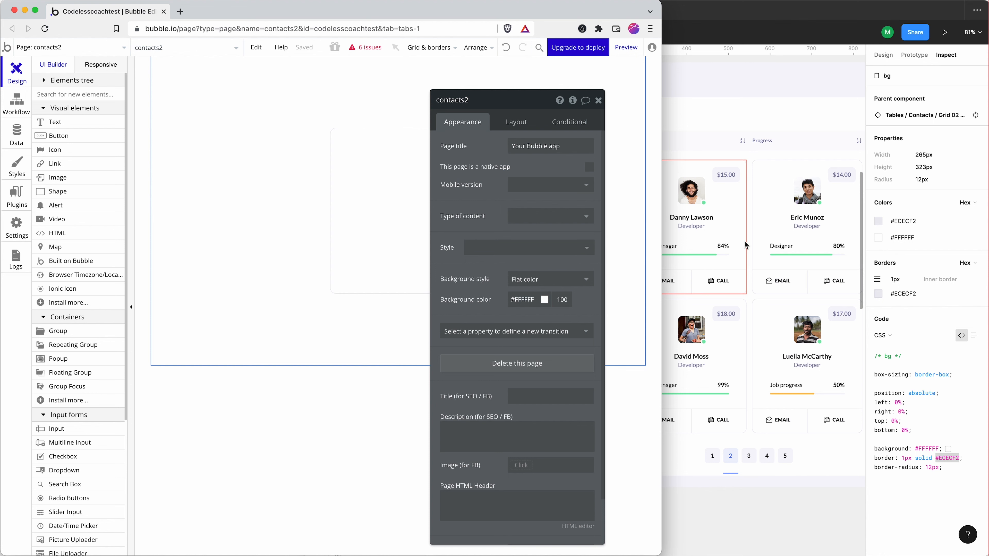
Move the property editor off the card group and inspect the first card's email and call section in Figma.
{"action": "left_click_drag", "start_coordinate": [512, 98], "coordinate": [222, 91]}
{"action": "left_click", "coordinate": [685, 194]}
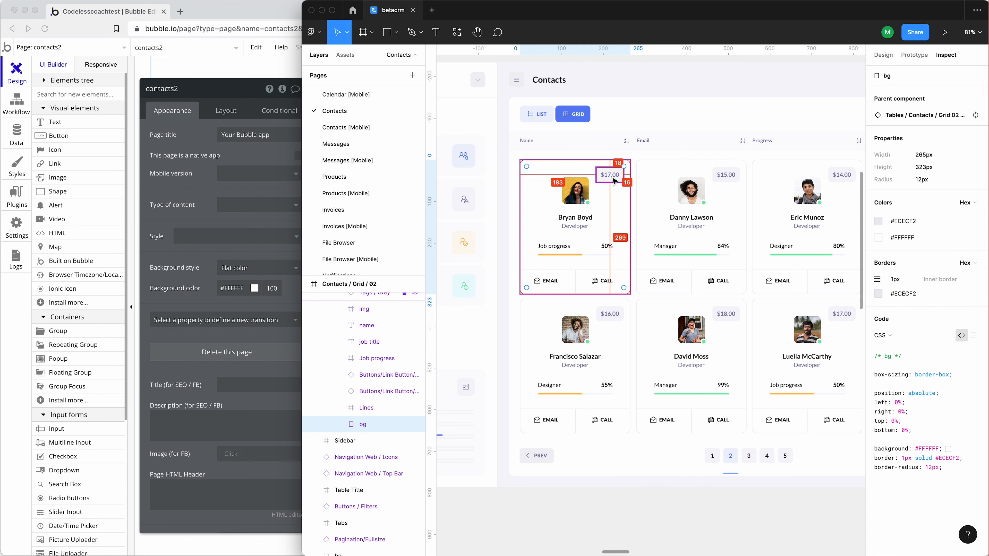
{"action": "left_click", "coordinate": [570, 280]}
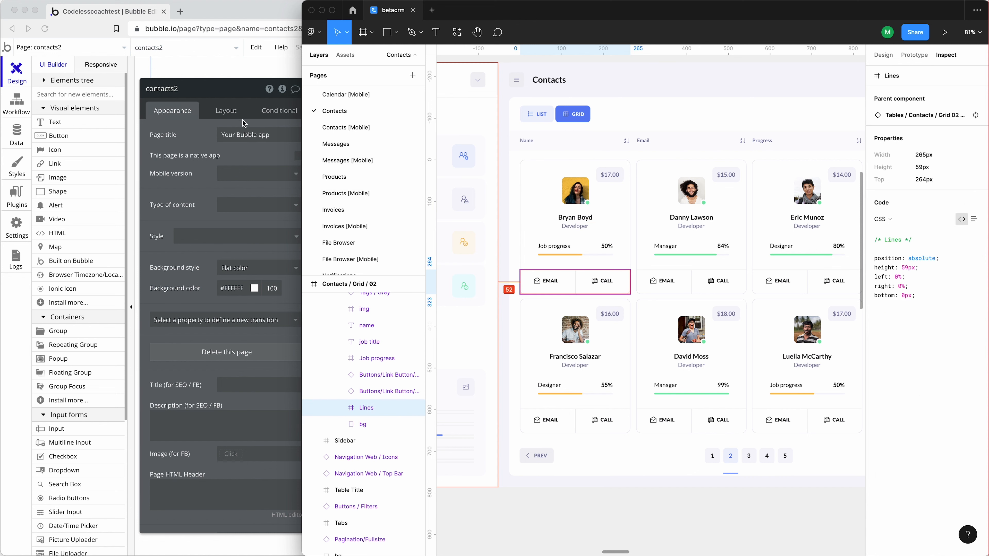
Return to Bubble and draw a second group about 187 × 157 px inside the card group.
{"action": "left_click", "coordinate": [239, 74]}
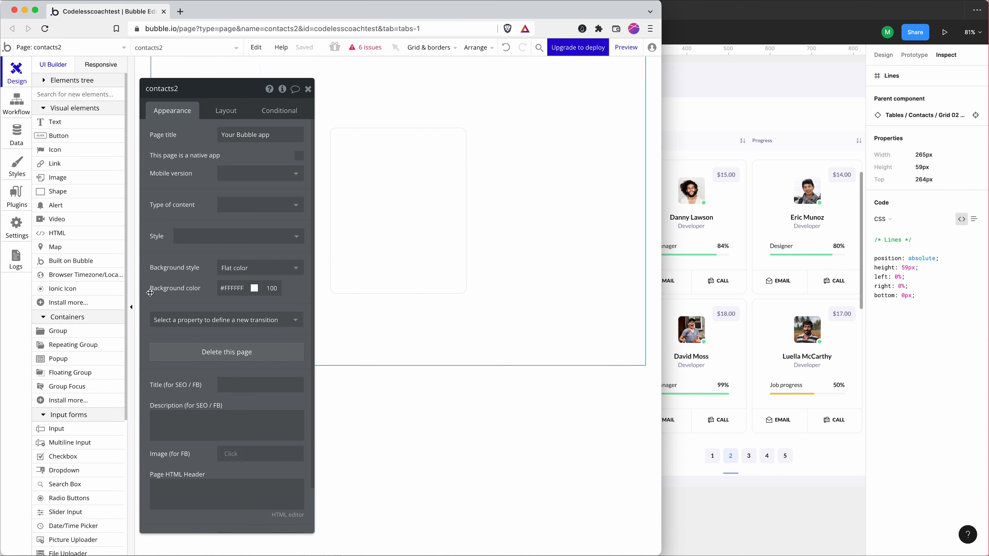
{"action": "left_click", "coordinate": [78, 331]}
{"action": "left_click_drag", "start_coordinate": [350, 143], "coordinate": [445, 221]}
Switch to Figma and inspect the properties of the first card's background and profile image.
{"action": "left_click", "coordinate": [759, 224]}
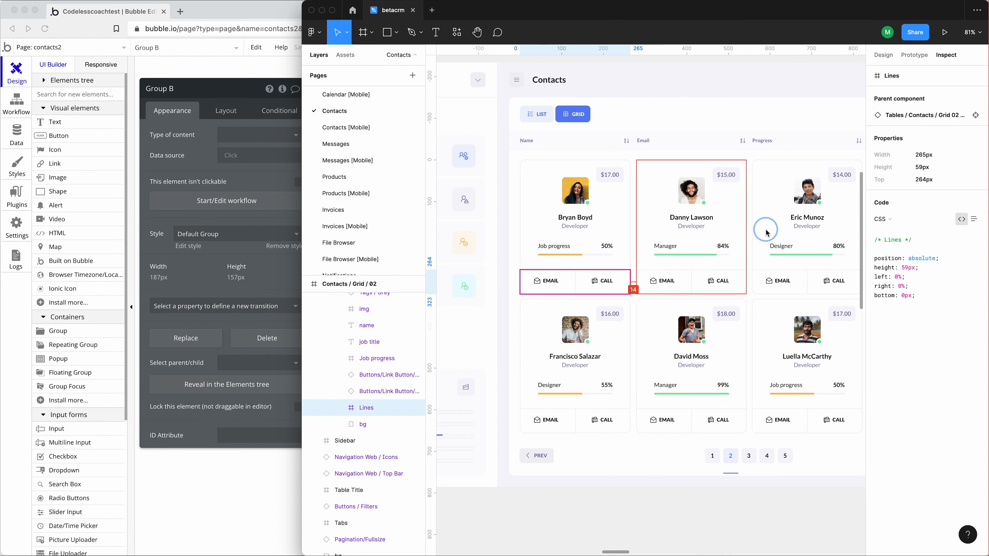
{"action": "left_click", "coordinate": [612, 212]}
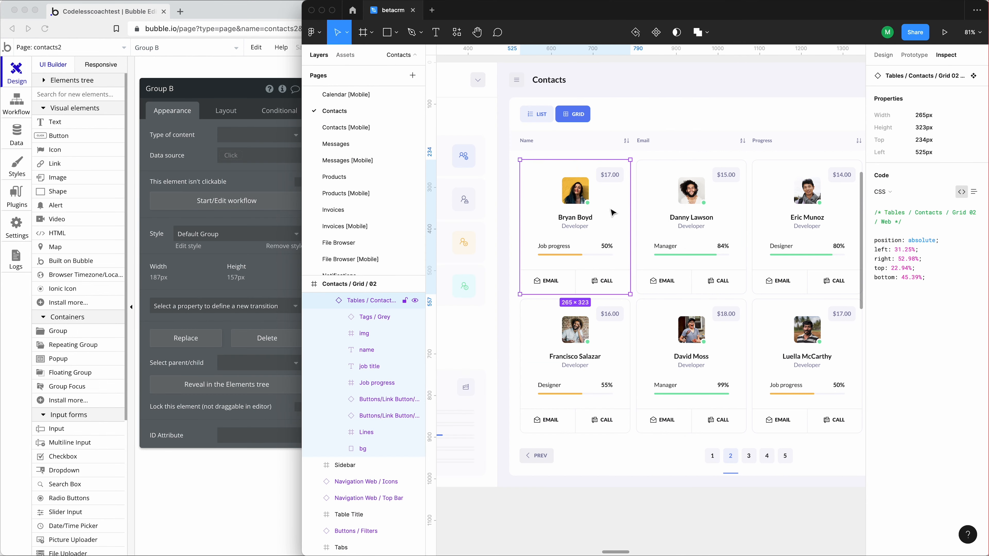
{"action": "double_click", "coordinate": [580, 253]}
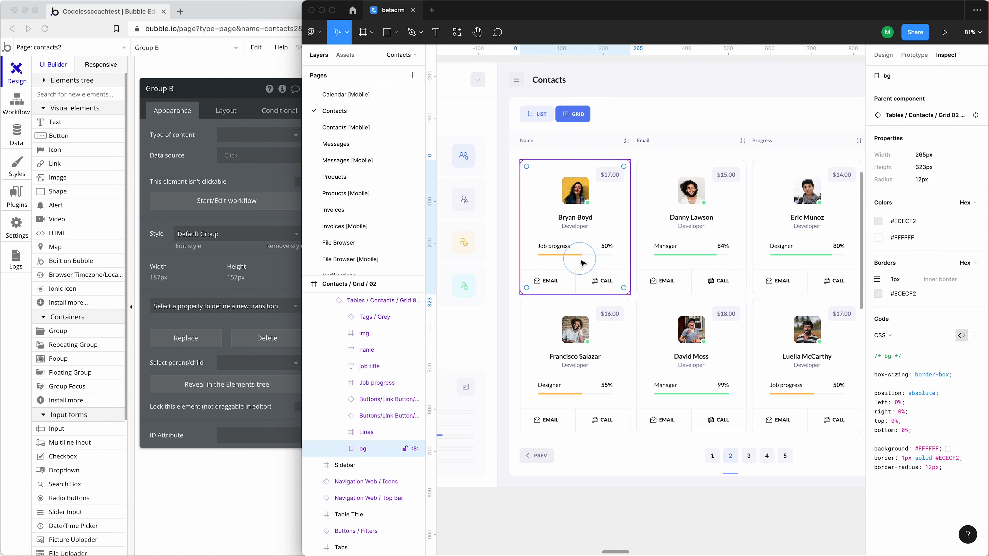
{"action": "left_click", "coordinate": [568, 202]}
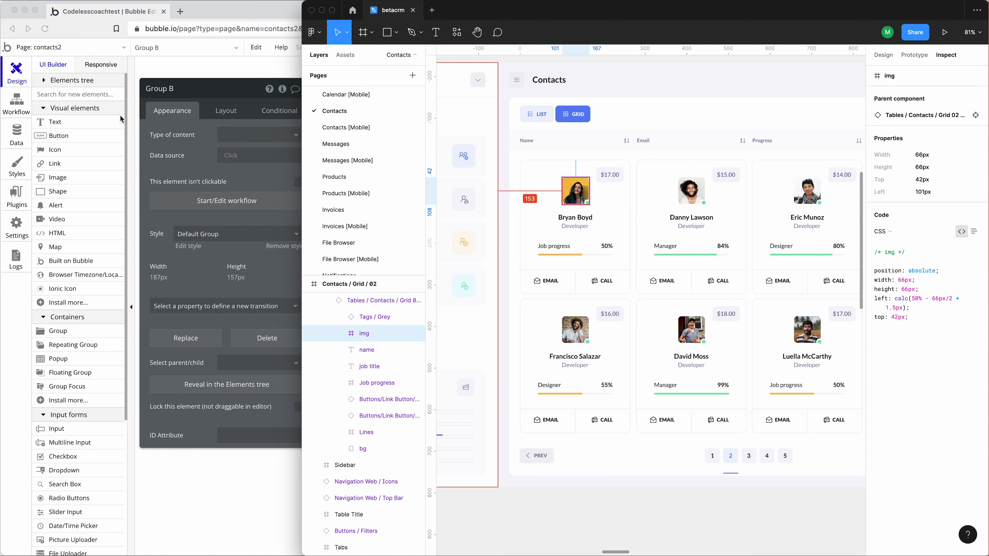
Return to Bubble, change the inner group's container layout to Column and set its width to 100%.
{"action": "left_click", "coordinate": [215, 76]}
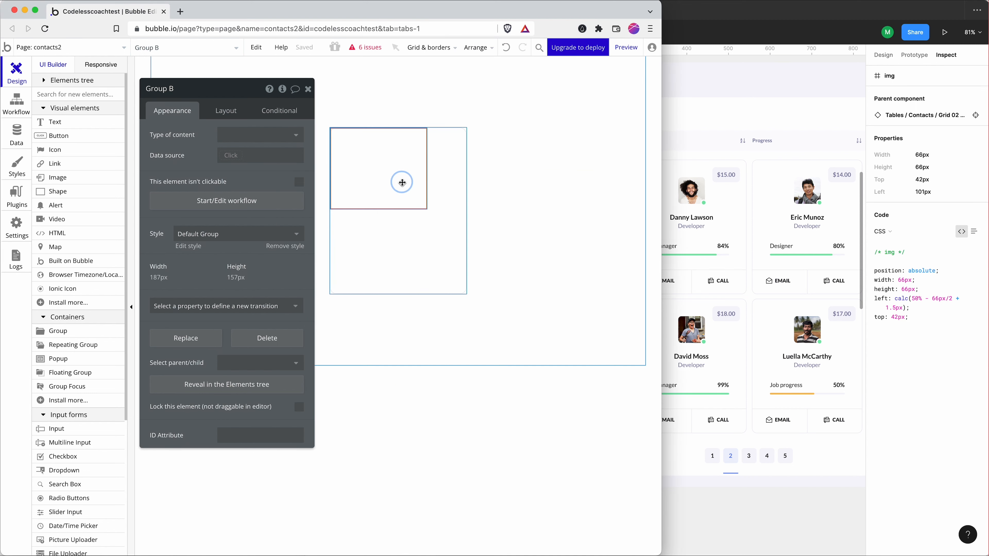
{"action": "left_click", "coordinate": [221, 113]}
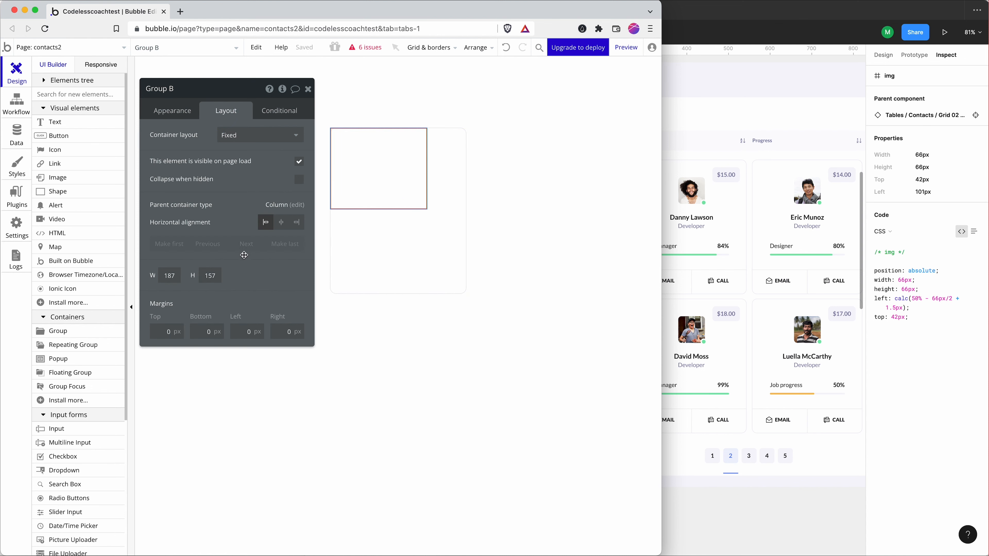
{"action": "left_click", "coordinate": [254, 135]}
{"action": "left_click", "coordinate": [254, 193]}
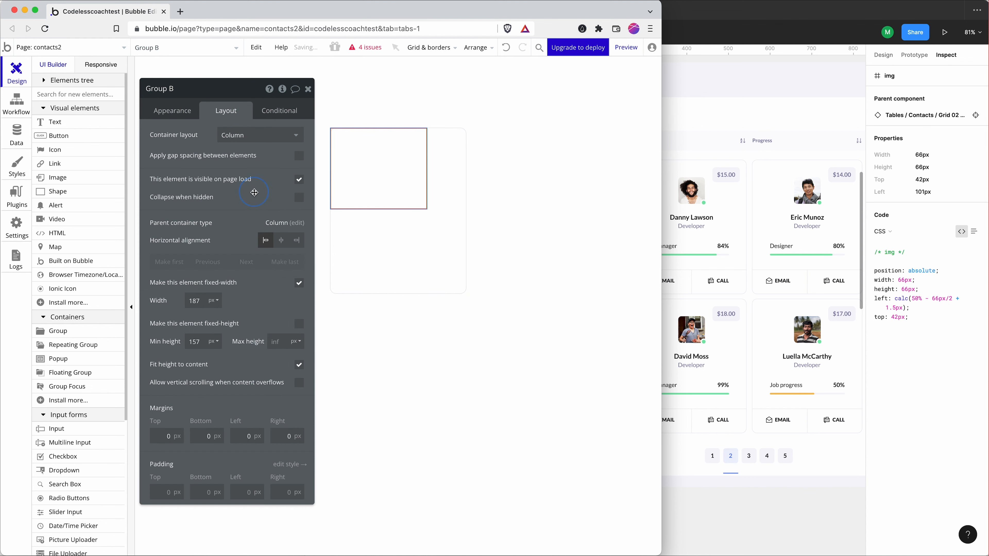
{"action": "left_click", "coordinate": [213, 300]}
{"action": "left_click", "coordinate": [212, 322]}
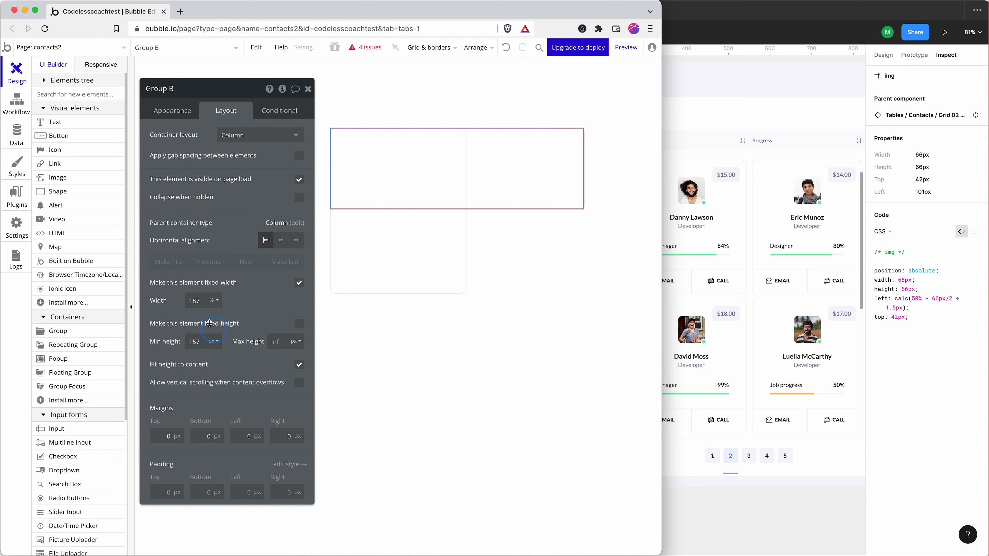
{"action": "type", "text": "100"}
{"action": "key", "text": "Return"}
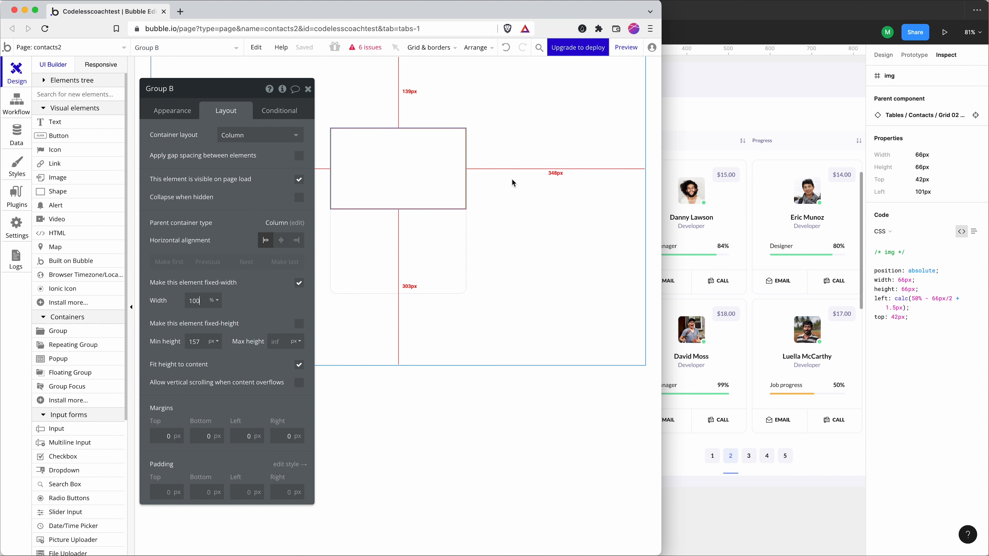
Draw a text element about 62 × 26 px inside the inner group and set its content to $17.00.
{"action": "key", "text": "super+Tab"}
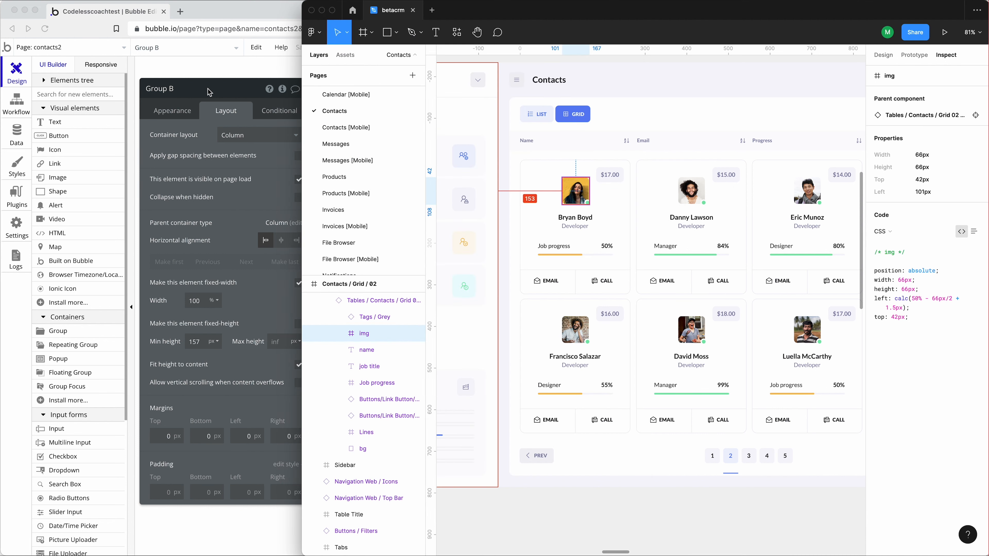
{"action": "left_click", "coordinate": [202, 70]}
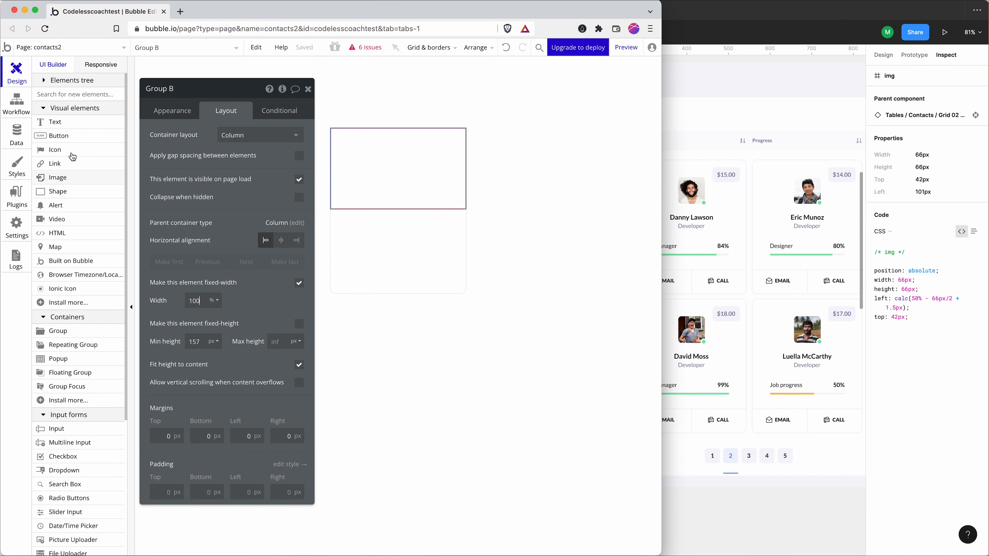
{"action": "left_click", "coordinate": [71, 125]}
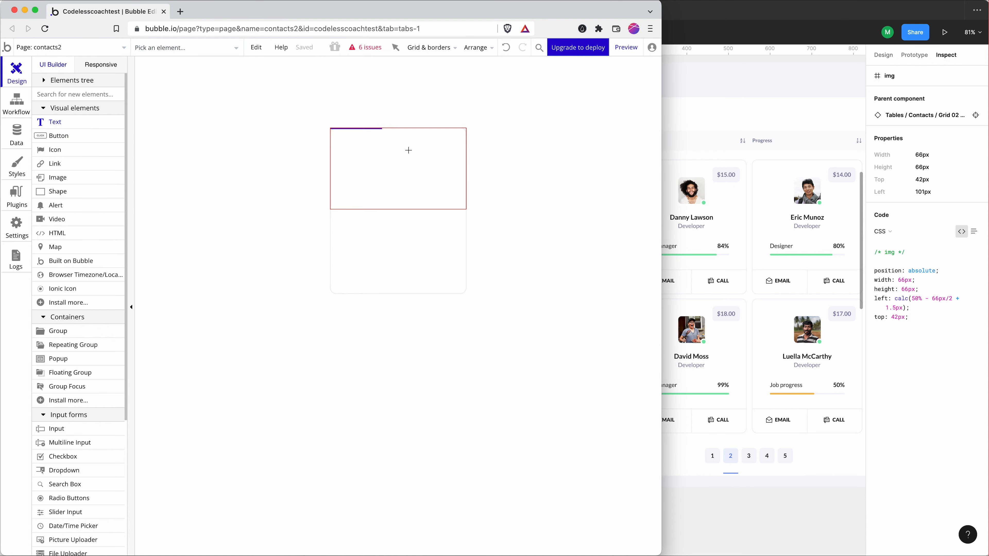
{"action": "left_click_drag", "start_coordinate": [407, 145], "coordinate": [438, 159]}
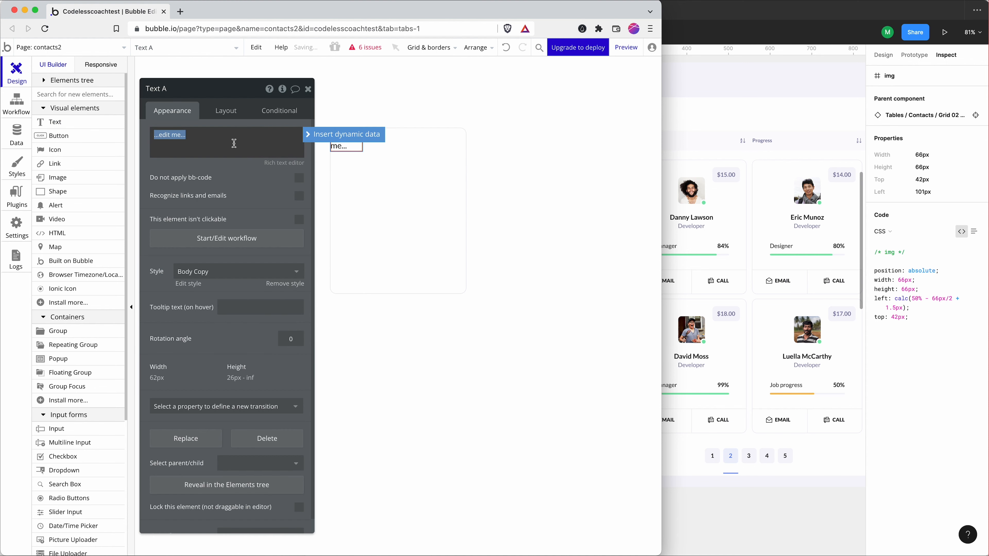
{"action": "left_click", "coordinate": [772, 194]}
{"action": "left_click", "coordinate": [209, 137]}
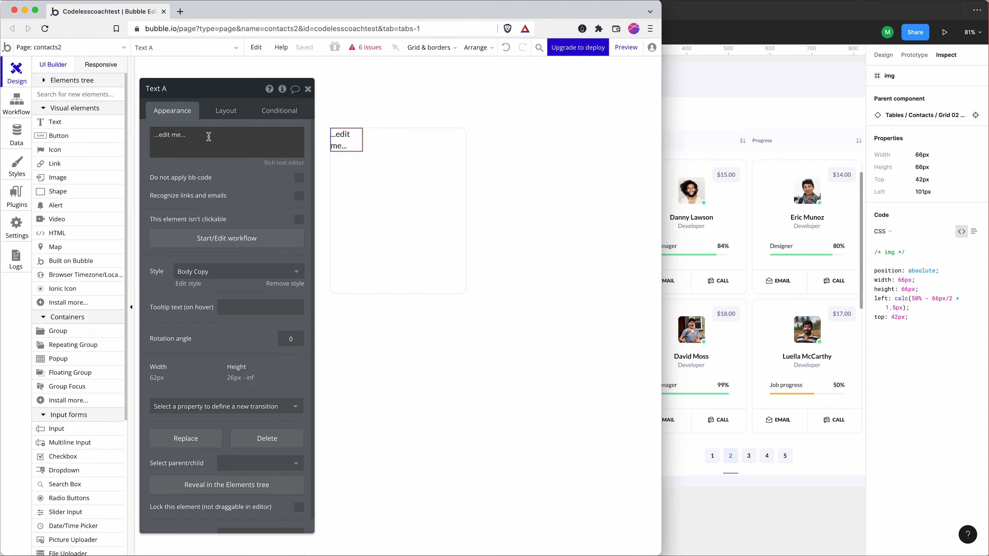
{"action": "left_click", "coordinate": [209, 137]}
{"action": "type", "text": "$17.00"}
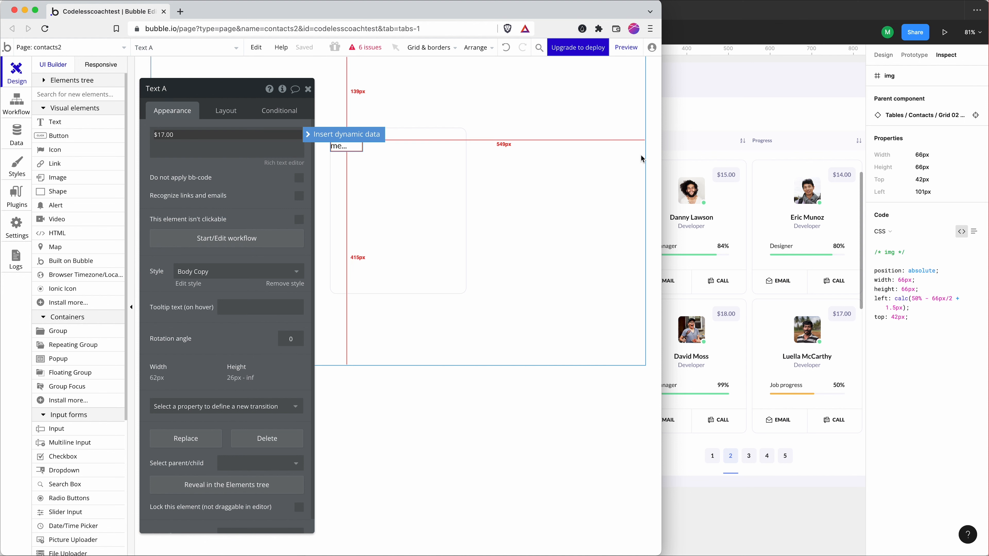
Switch to Figma and copy the text color #8181A5 of the first card's $17.00 tag.
{"action": "left_click", "coordinate": [729, 150]}
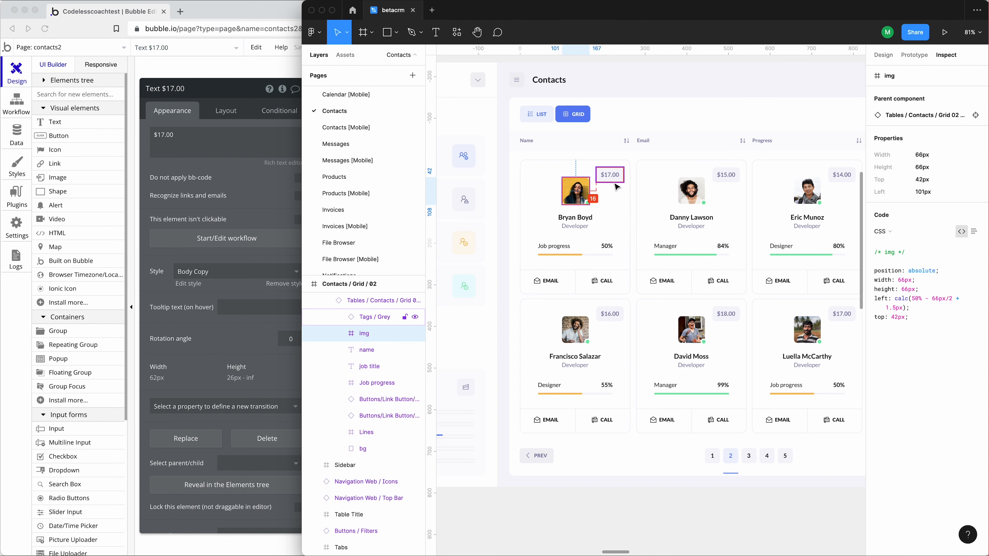
{"action": "left_click", "coordinate": [613, 180]}
{"action": "double_click", "coordinate": [614, 182]}
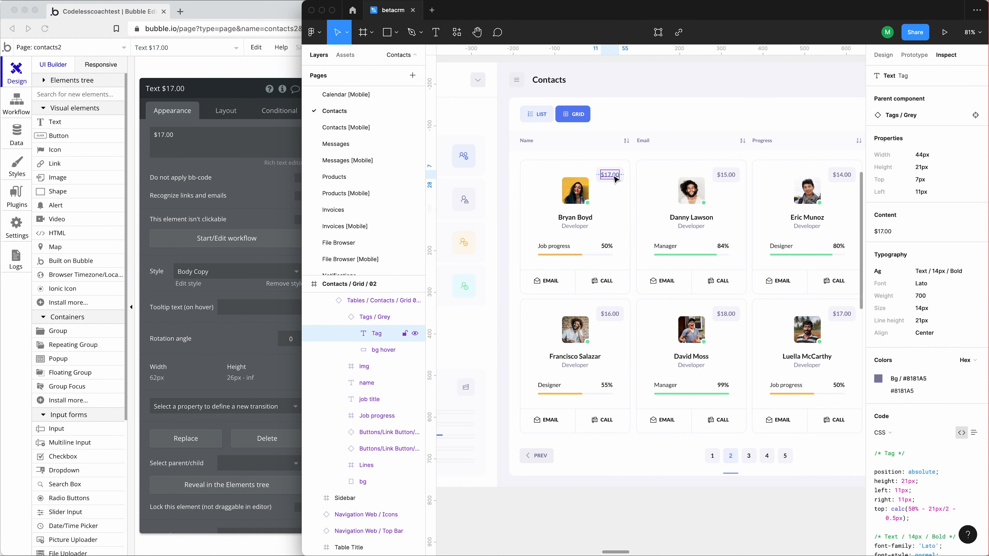
{"action": "left_click", "coordinate": [901, 391]}
Back in Bubble, remove the price text's style and set its font color to the copied #8181A5.
{"action": "left_click", "coordinate": [220, 288]}
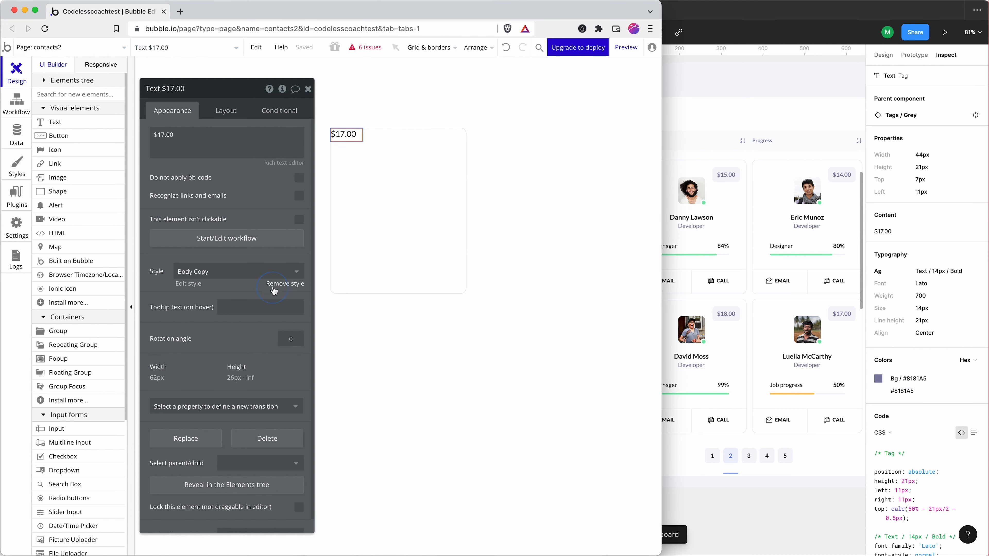
{"action": "left_click", "coordinate": [276, 289]}
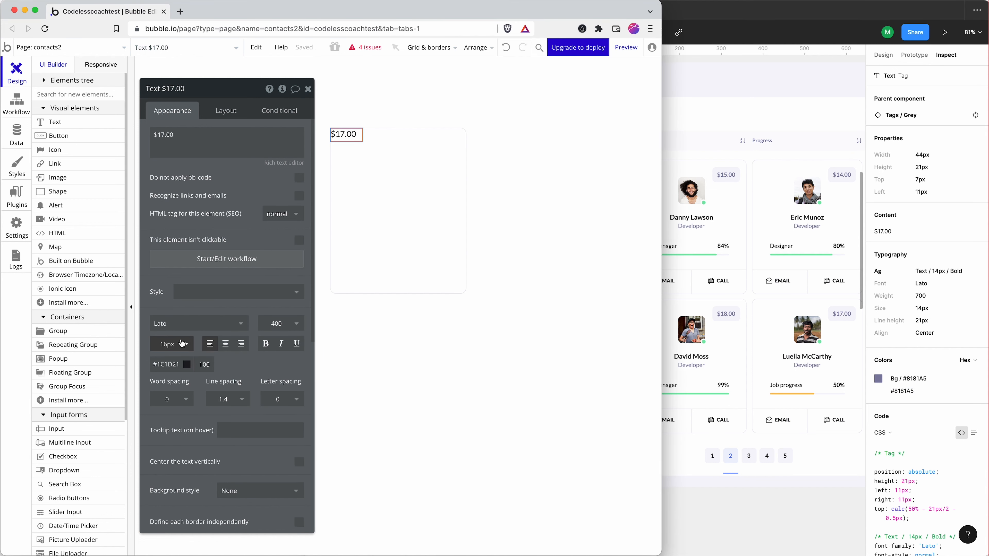
{"action": "left_click", "coordinate": [173, 363]}
{"action": "key", "text": "super+v"}
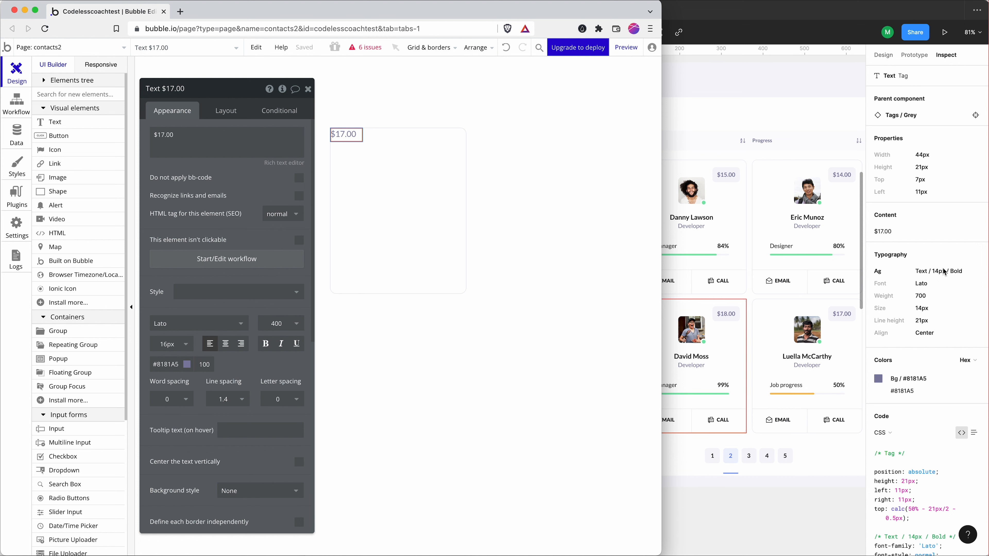
Set the price text's font weight to 700 (Bold) and its font size to 14 px.
{"action": "left_click", "coordinate": [279, 323]}
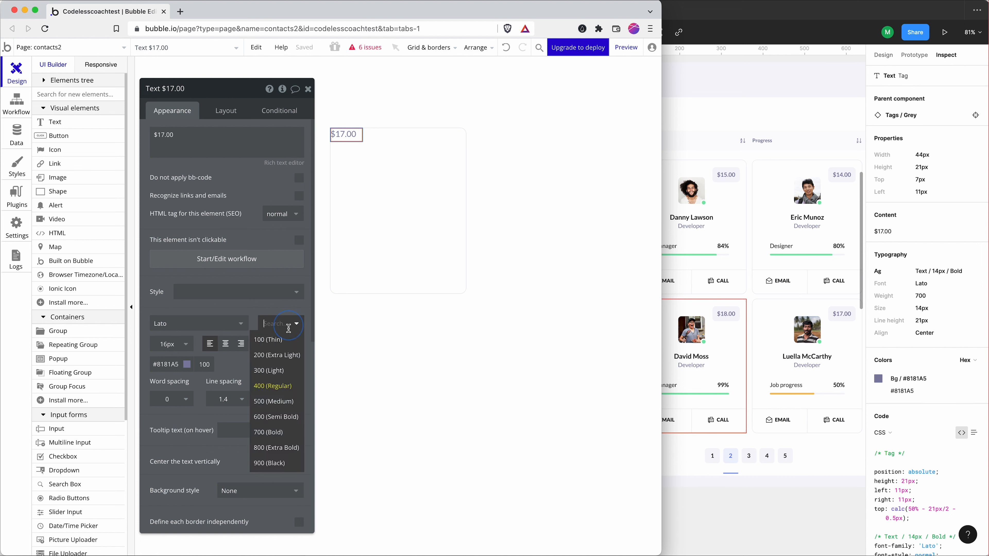
{"action": "left_click", "coordinate": [272, 431]}
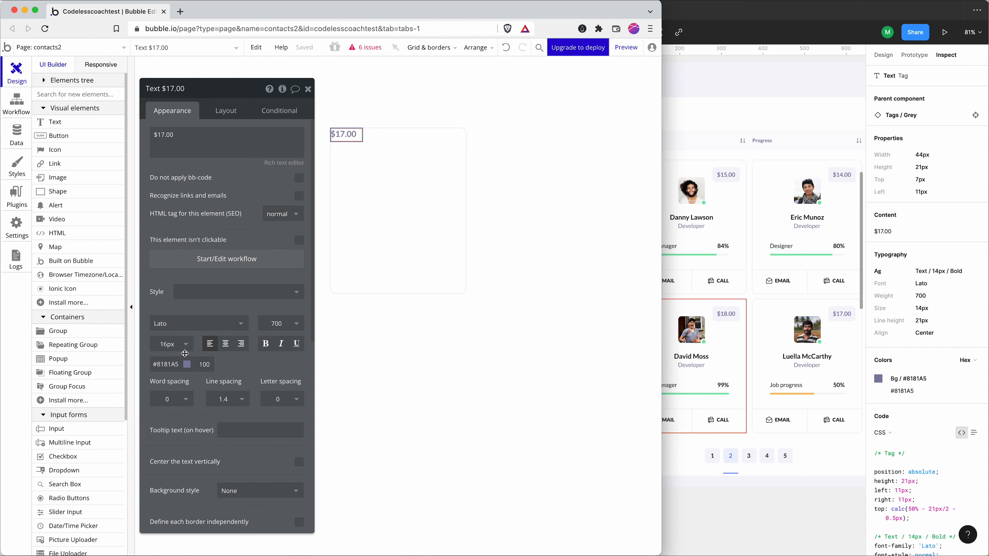
{"action": "left_click", "coordinate": [158, 346]}
{"action": "double_click", "coordinate": [164, 342]}
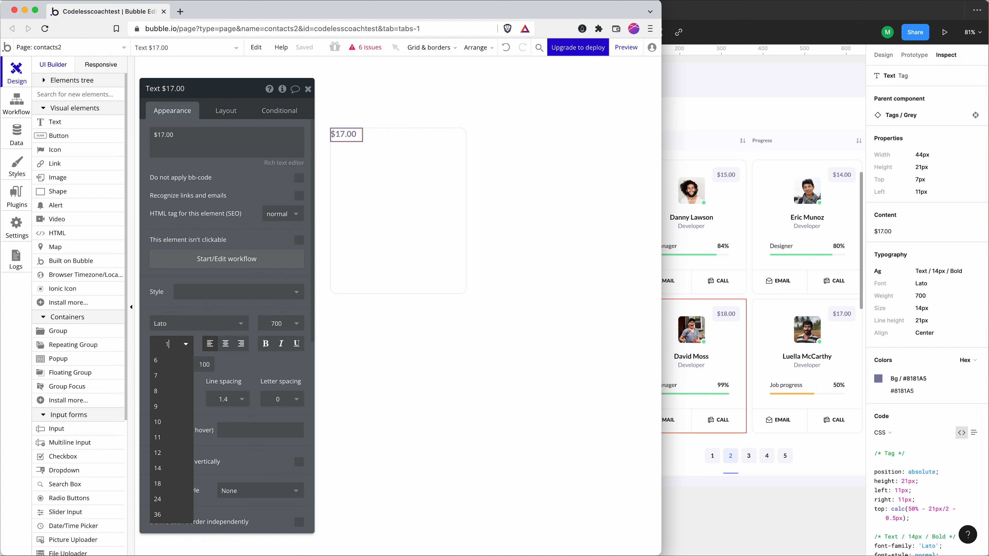
{"action": "type", "text": "14"}
{"action": "key", "text": "Return"}
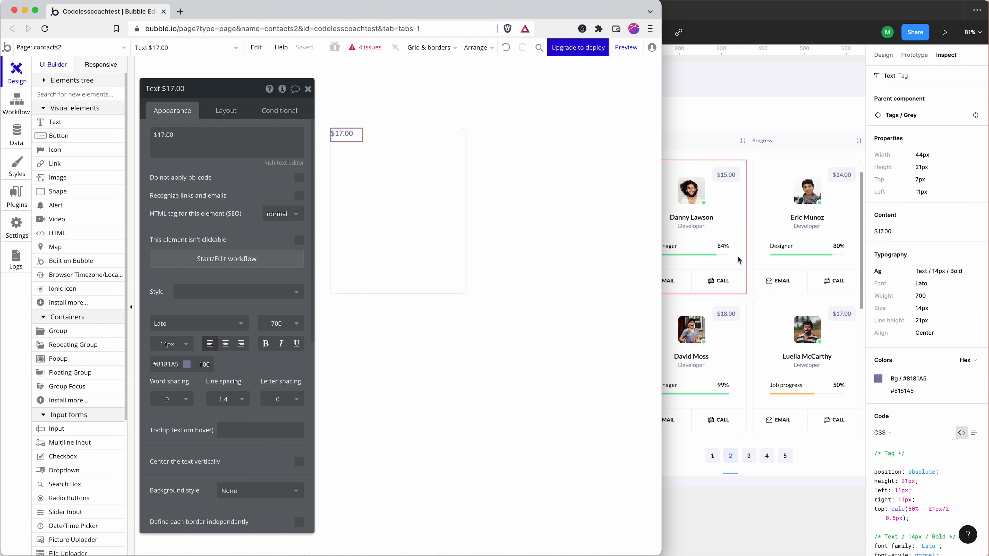
Switch to Figma and copy the background color #F5F5FA from the first card's price tag.
{"action": "left_click", "coordinate": [734, 217]}
{"action": "left_click", "coordinate": [598, 176]}
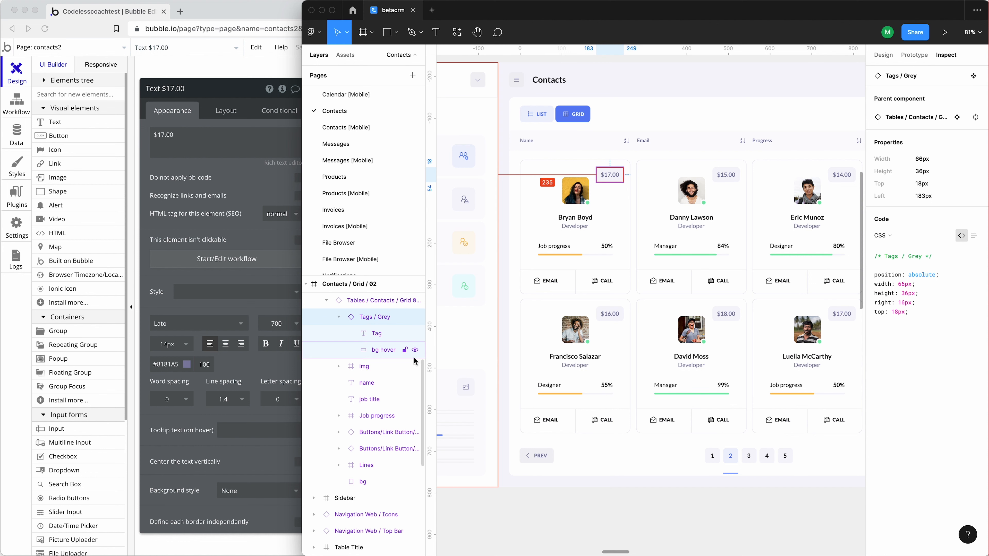
{"action": "left_click", "coordinate": [374, 355]}
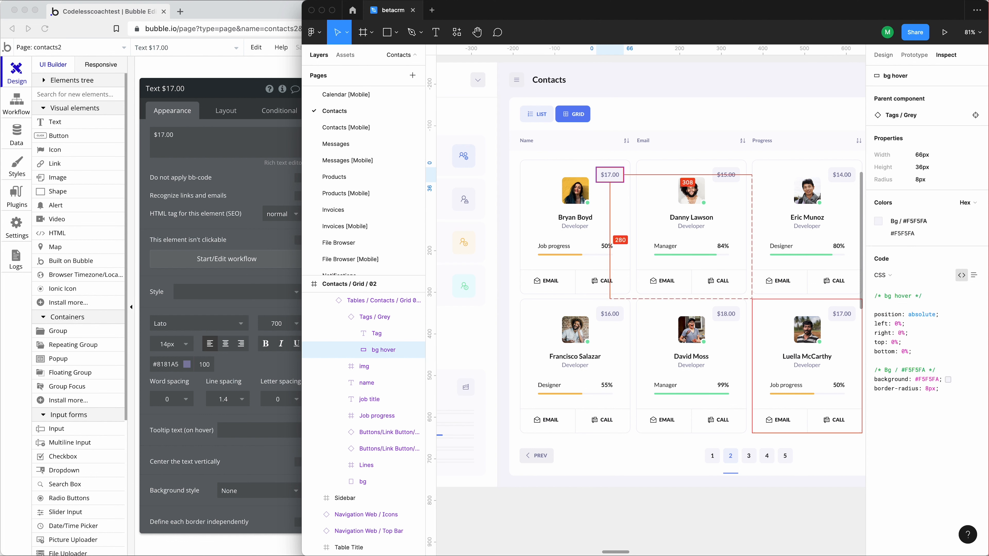
{"action": "double_click", "coordinate": [927, 379]}
{"action": "key", "text": "super+c"}
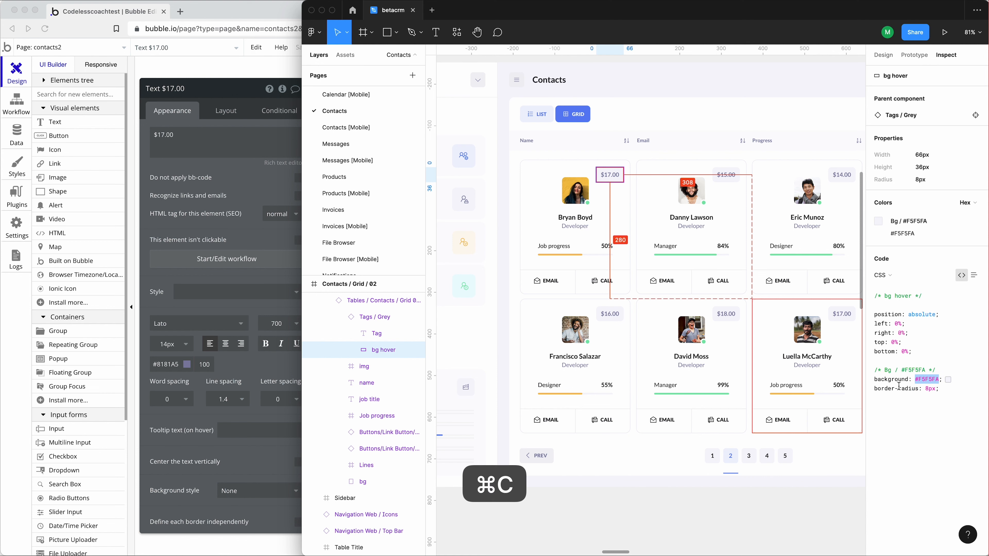
Return to Bubble and give the price text a flat color background with the copied #F5F5FA.
{"action": "left_click", "coordinate": [268, 301]}
{"action": "scroll", "coordinate": [244, 320], "scroll_direction": "down", "scroll_amount": 2}
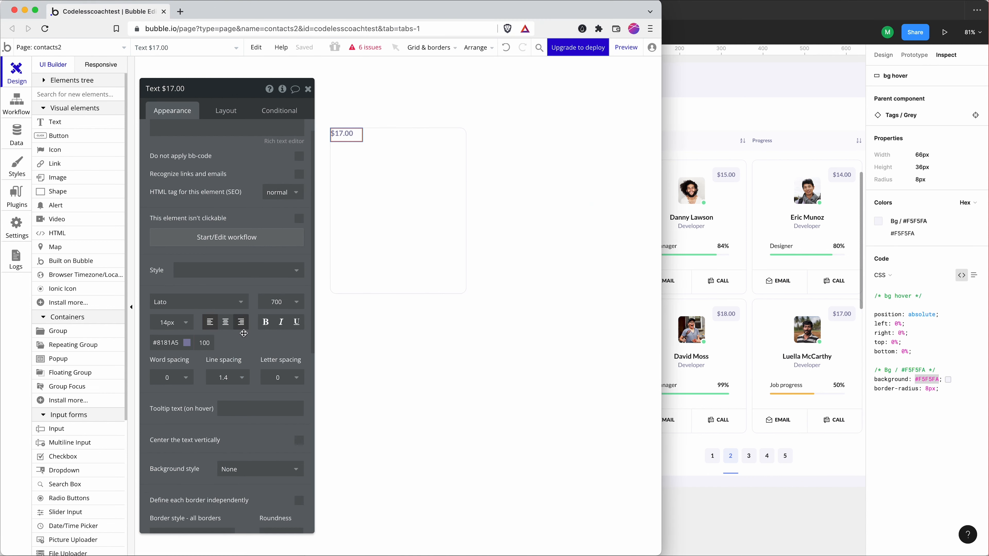
{"action": "left_click", "coordinate": [245, 452]}
{"action": "left_click", "coordinate": [249, 484]}
{"action": "scroll", "coordinate": [252, 290], "scroll_direction": "down", "scroll_amount": 10}
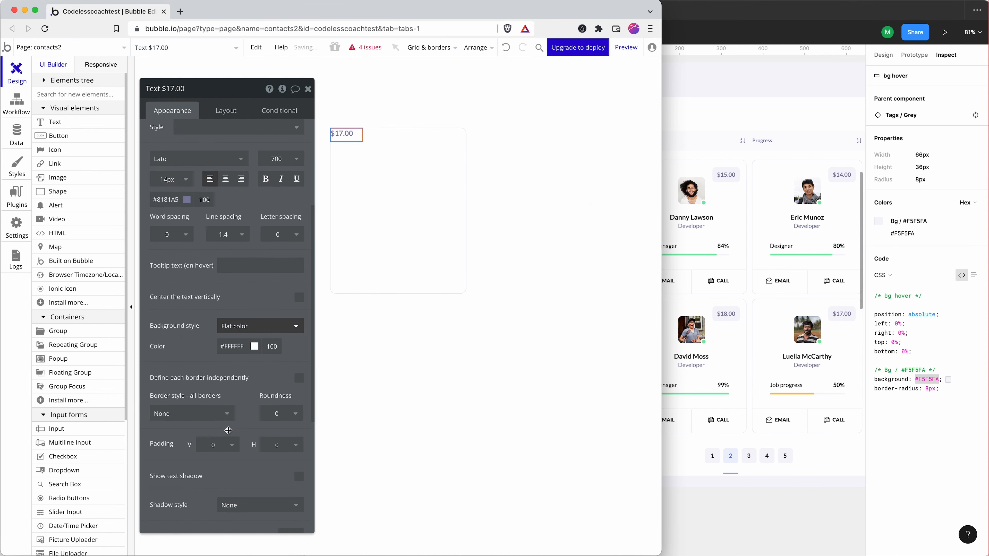
{"action": "scroll", "coordinate": [251, 289], "scroll_direction": "up", "scroll_amount": 1}
{"action": "double_click", "coordinate": [233, 196]}
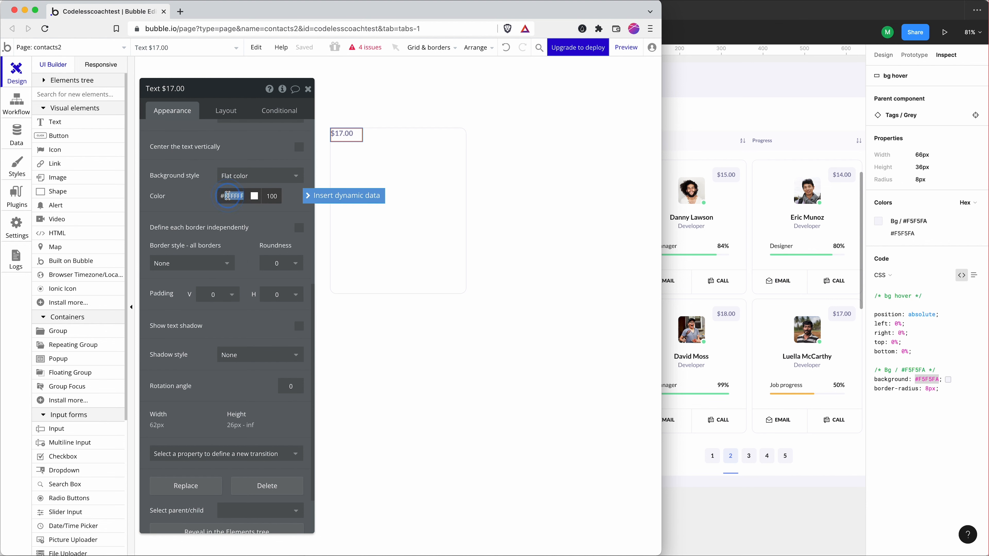
{"action": "key", "text": "super+v"}
{"action": "left_click", "coordinate": [197, 195]}
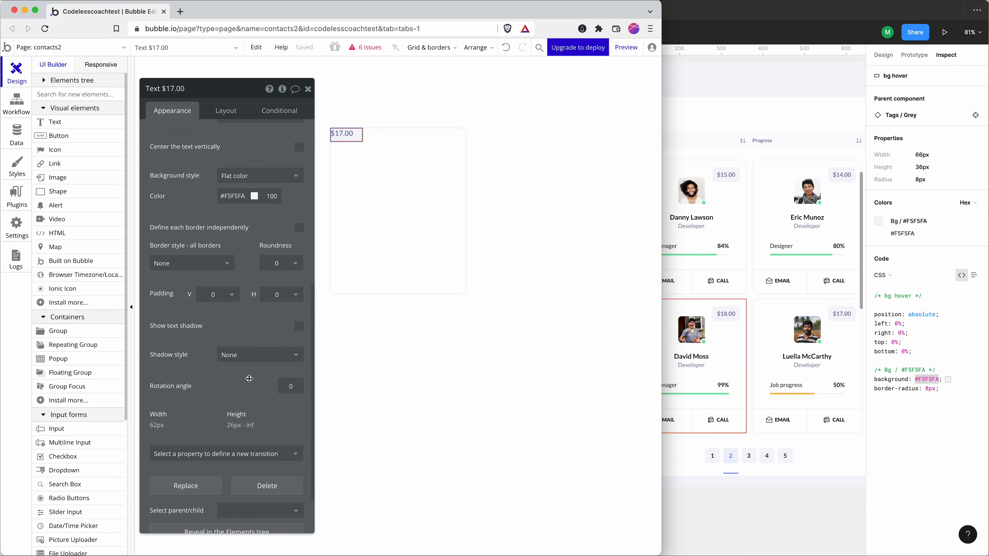
Set the price text's border roundness to 8 and center its text horizontally and vertically.
{"action": "scroll", "coordinate": [273, 296], "scroll_direction": "up", "scroll_amount": 3}
{"action": "left_click", "coordinate": [293, 308]}
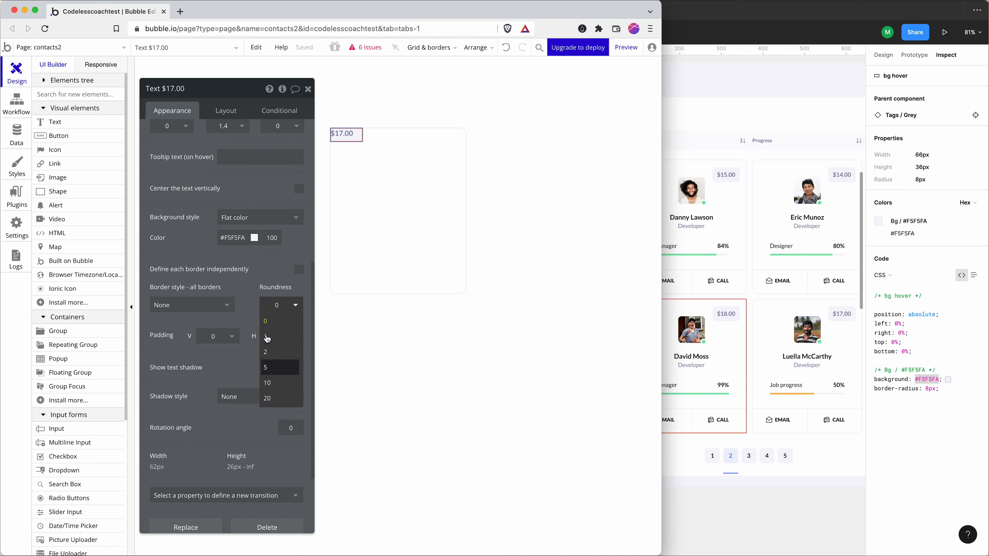
{"action": "left_click", "coordinate": [275, 303]}
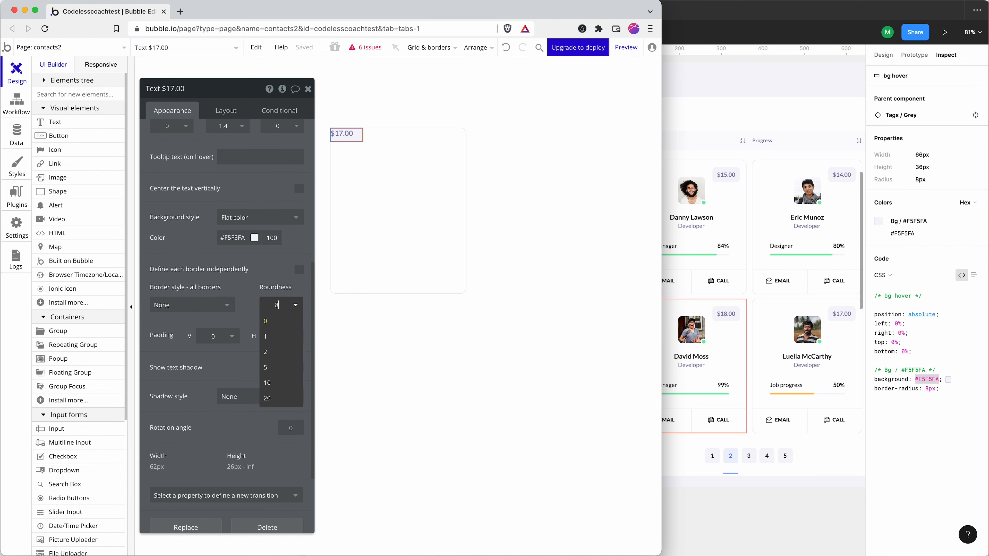
{"action": "key", "text": "Return"}
{"action": "scroll", "coordinate": [268, 304], "scroll_direction": "up", "scroll_amount": 3}
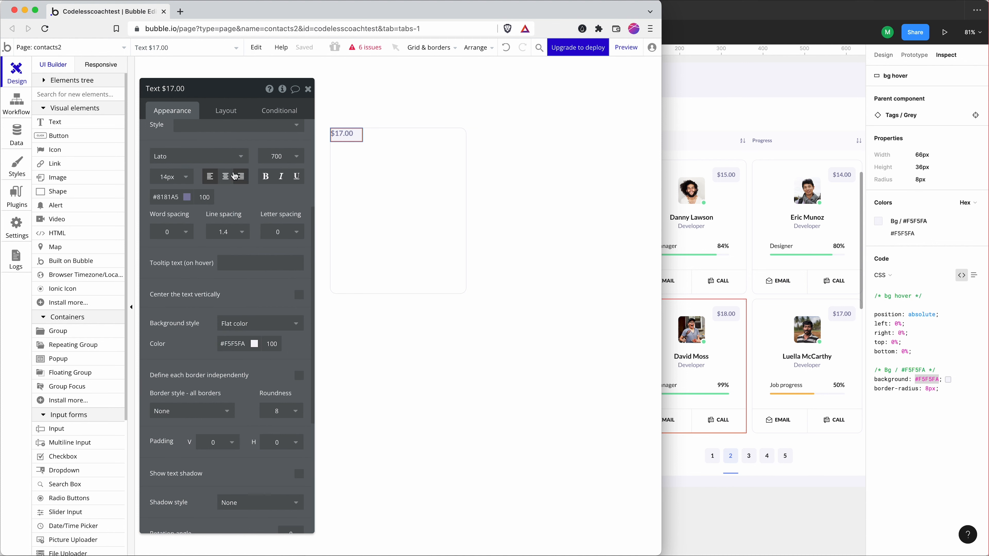
{"action": "left_click", "coordinate": [227, 178]}
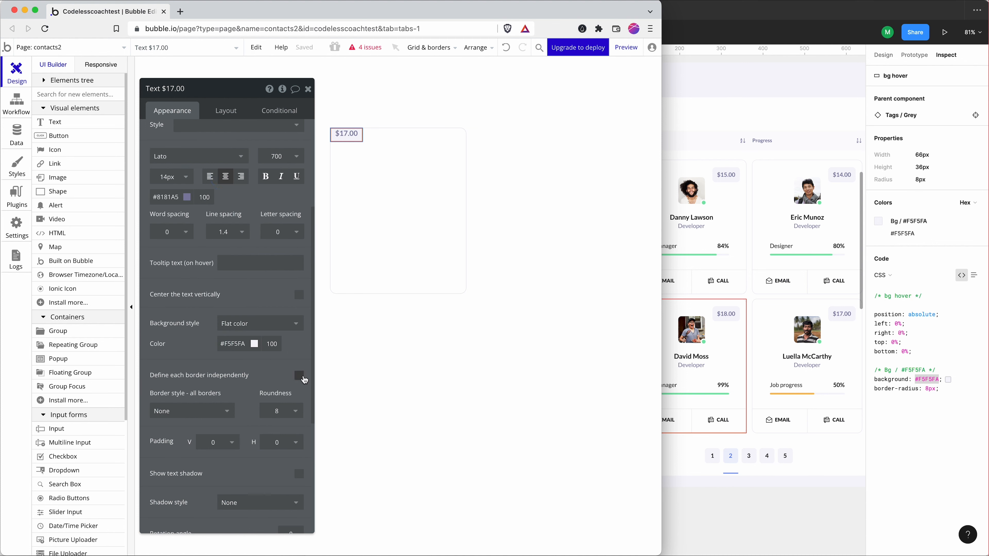
{"action": "left_click", "coordinate": [299, 295]}
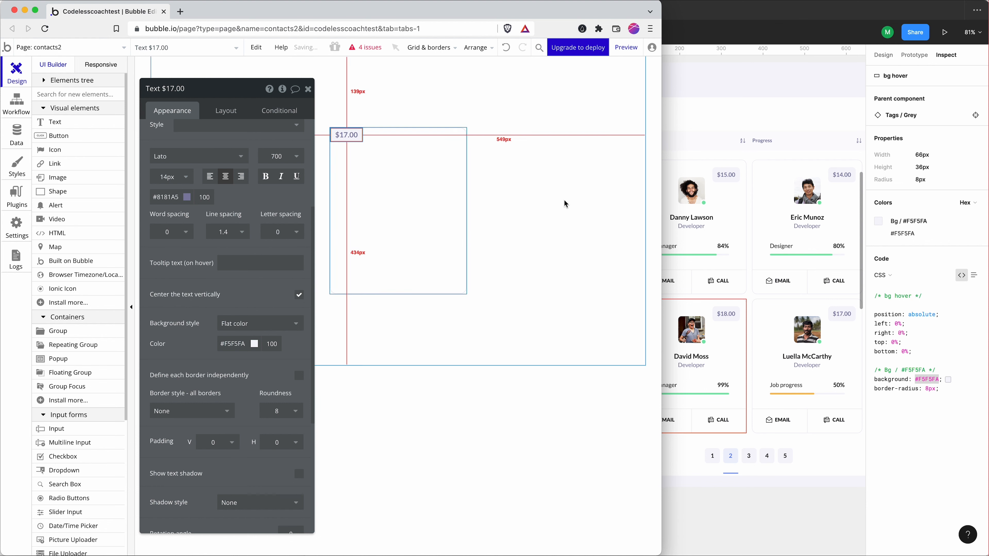
Check the price tag's placement on the first card in Figma, and reselect the price text in Bubble.
{"action": "left_click", "coordinate": [758, 193]}
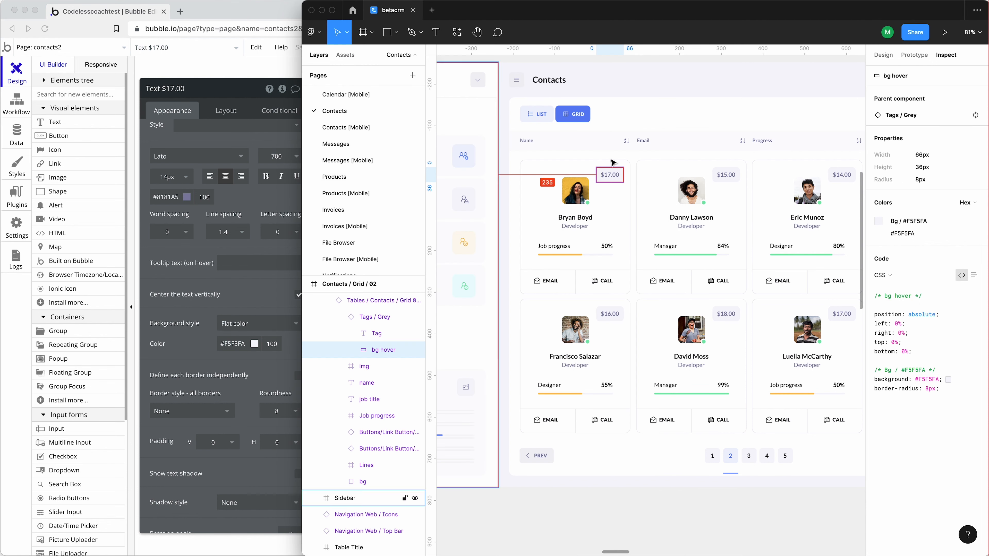
{"action": "left_click", "coordinate": [272, 146]}
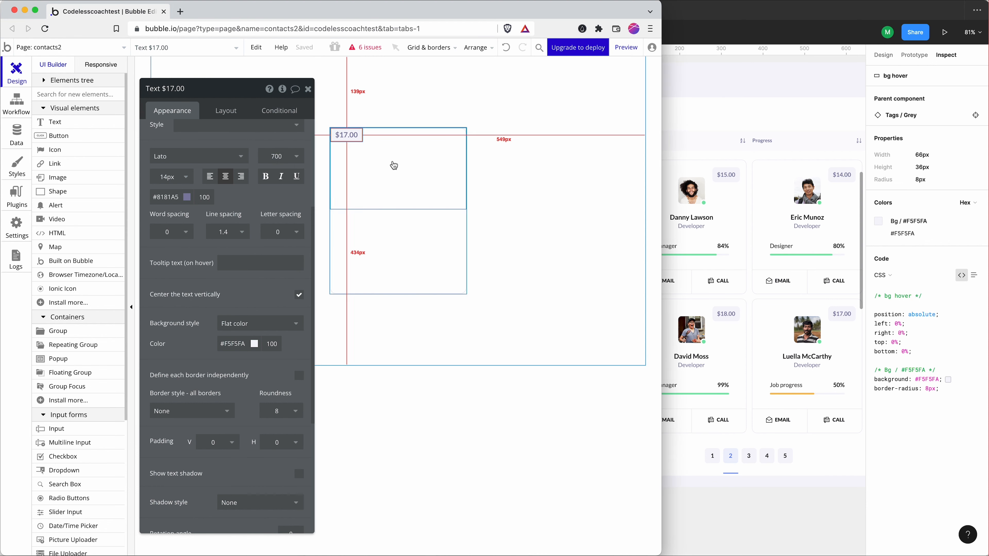
{"action": "left_click", "coordinate": [395, 165]}
{"action": "left_click", "coordinate": [354, 138]}
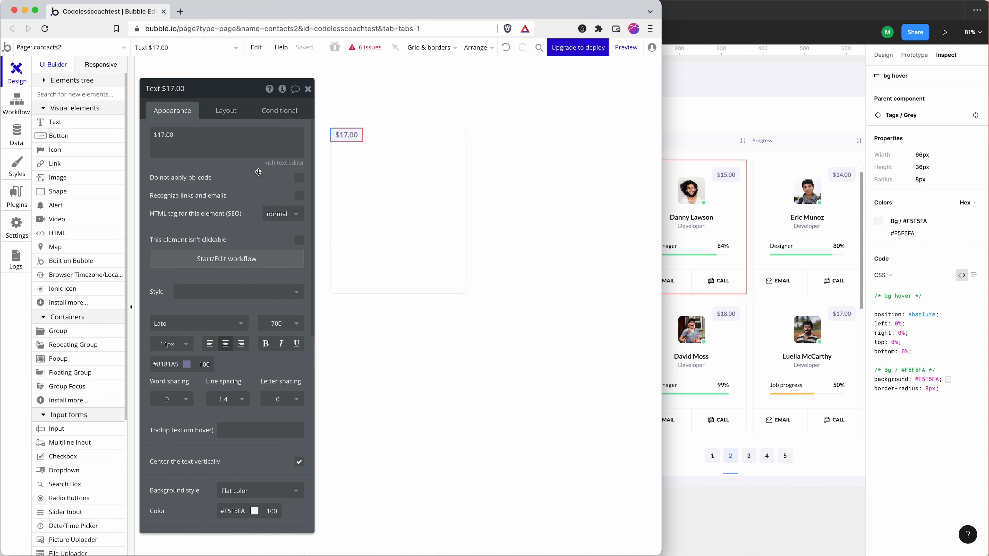
Align the $17.00 price text to the right side of its column group.
{"action": "left_click", "coordinate": [229, 110]}
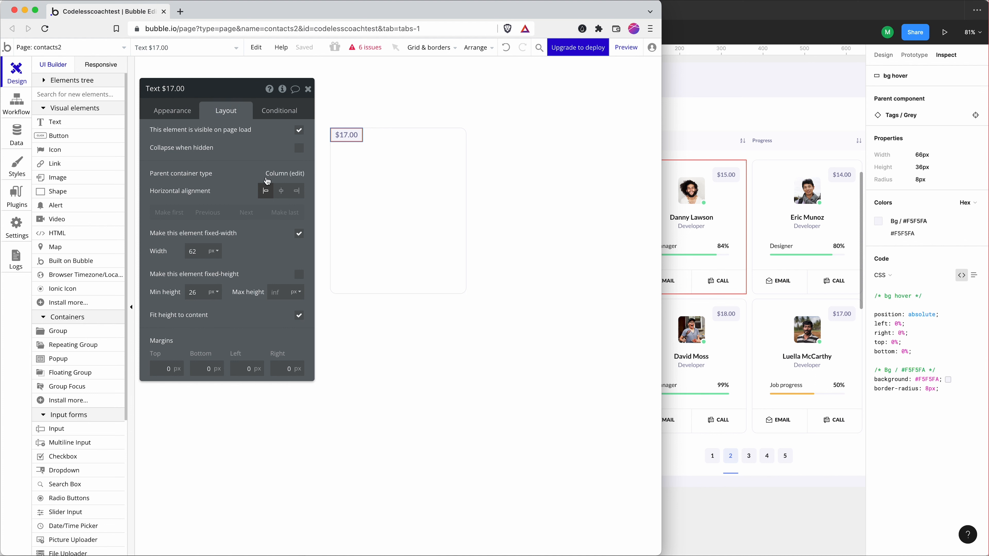
{"action": "left_click", "coordinate": [296, 192]}
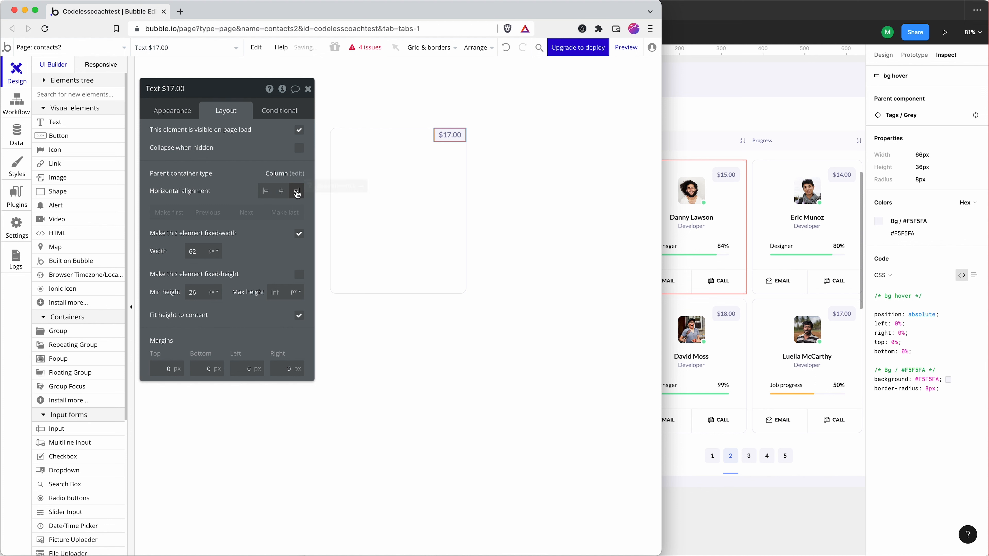
Select the card's upper group in Bubble, and switch to Figma to inspect the placement of the second card's price tag.
{"action": "left_click", "coordinate": [401, 175]}
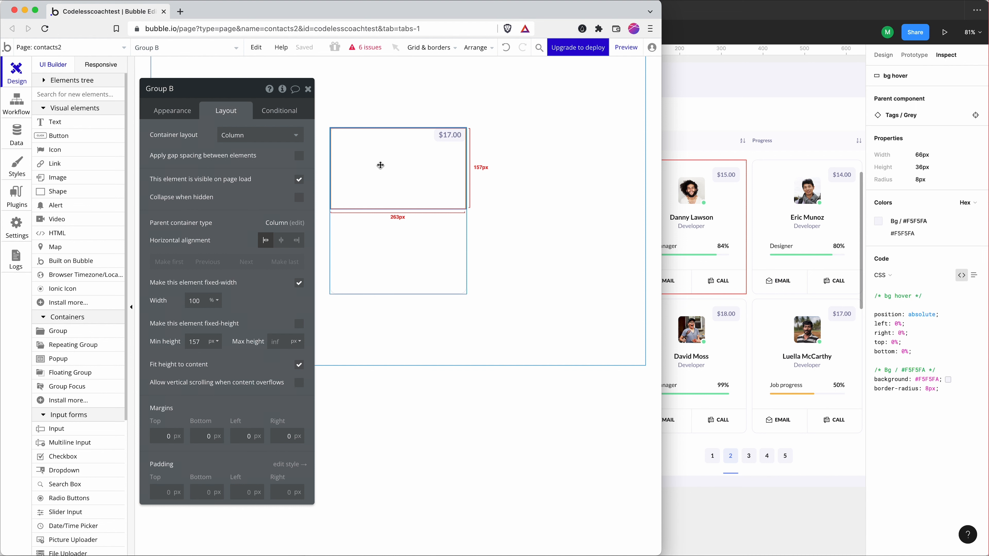
{"action": "left_click", "coordinate": [390, 239]}
{"action": "left_click", "coordinate": [382, 189]}
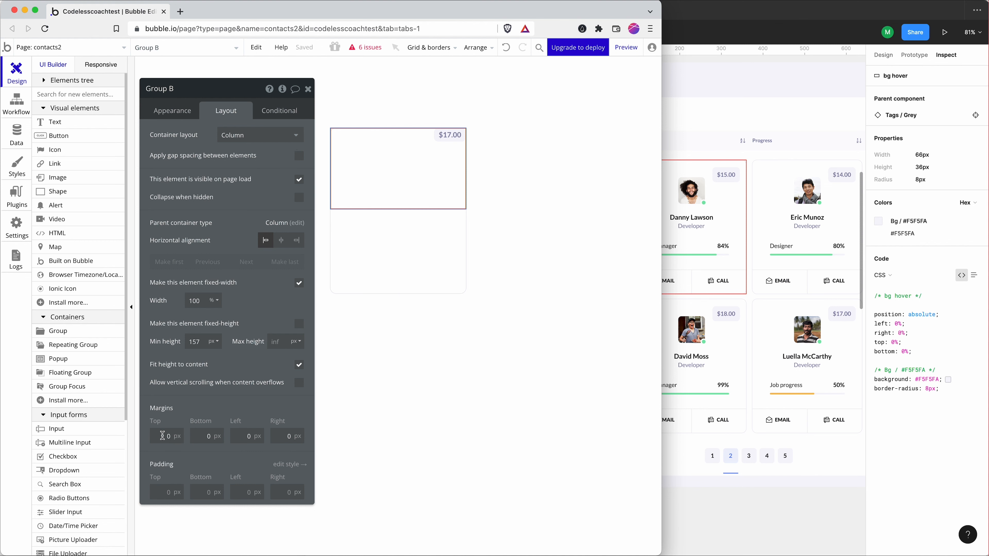
{"action": "left_click", "coordinate": [726, 175]}
{"action": "double_click", "coordinate": [734, 176]}
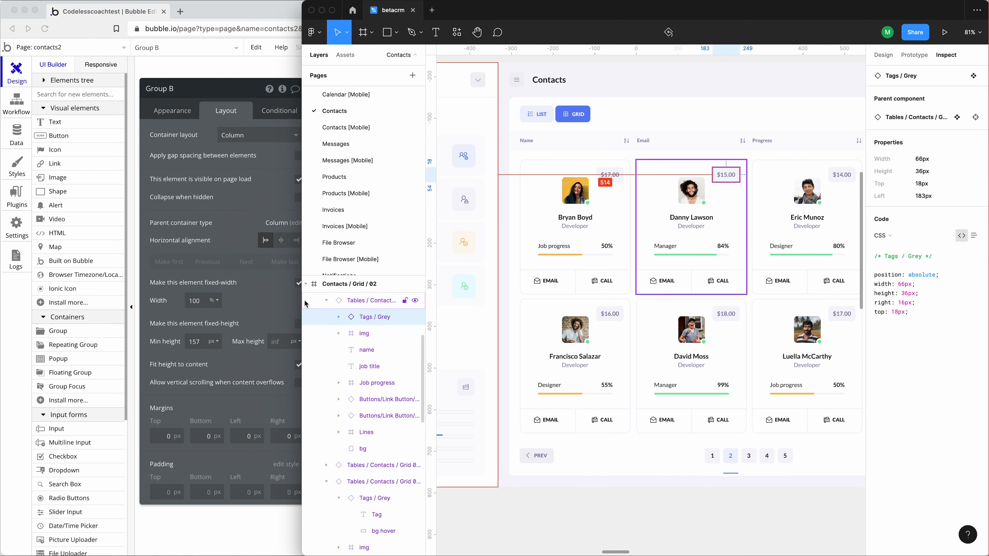
Return to Bubble and set the upper group's padding to 18 px top and bottom and 16 px left and right.
{"action": "left_click", "coordinate": [245, 312]}
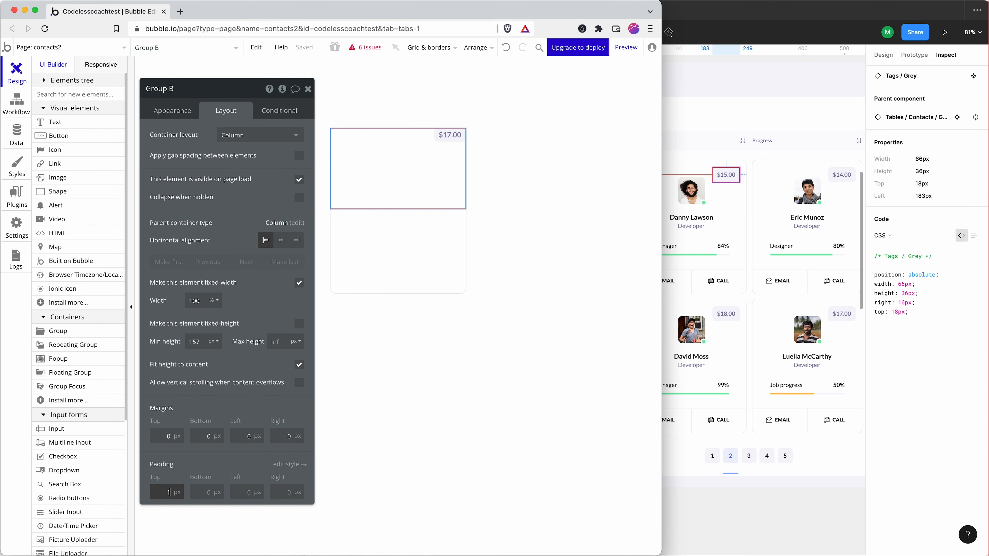
{"action": "key", "text": "Tab"}
{"action": "type", "text": "18"}
{"action": "left_click", "coordinate": [251, 492]}
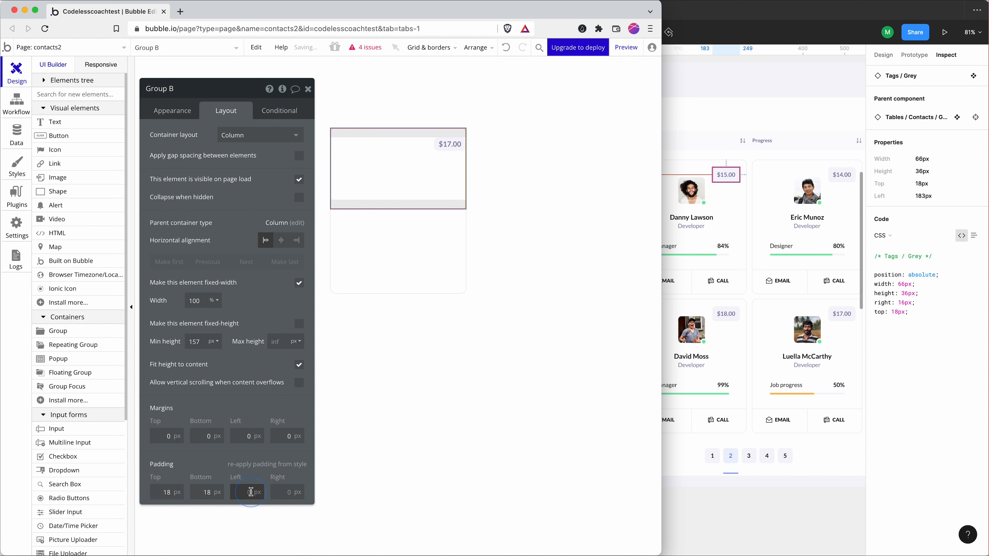
{"action": "left_click", "coordinate": [274, 490]}
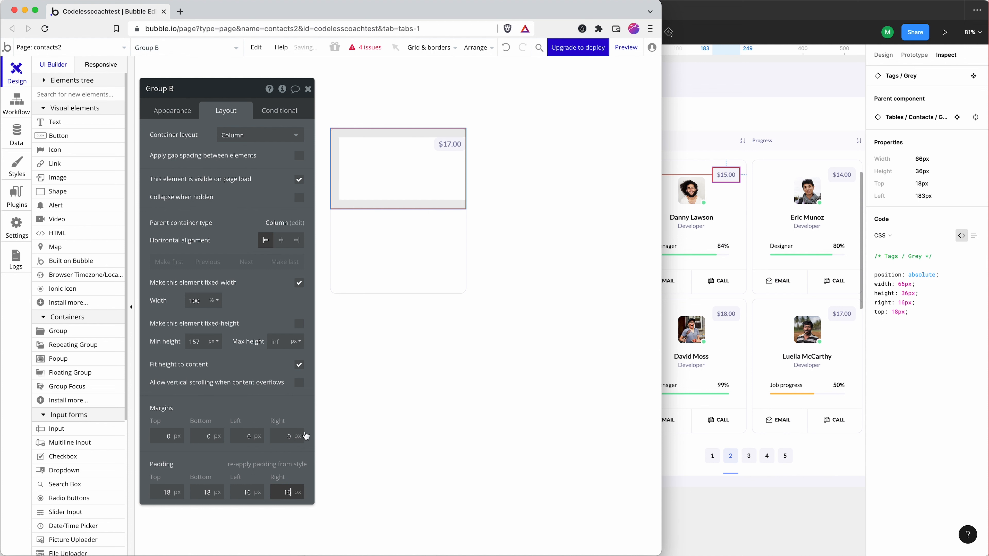
{"action": "left_click", "coordinate": [439, 144]}
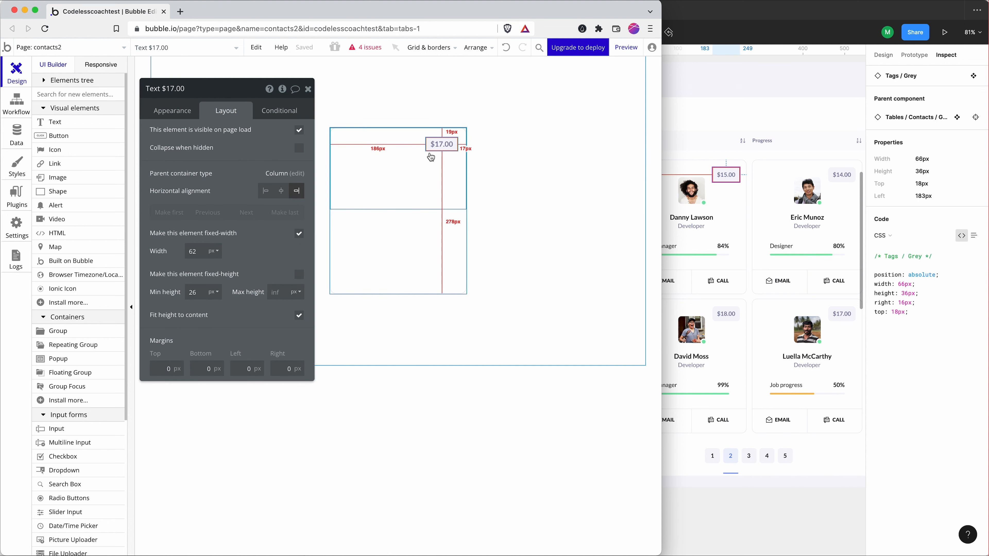
Check the design in Figma, and place an image element about 50 px square in the Bubble card's upper group.
{"action": "key", "text": "super+Tab"}
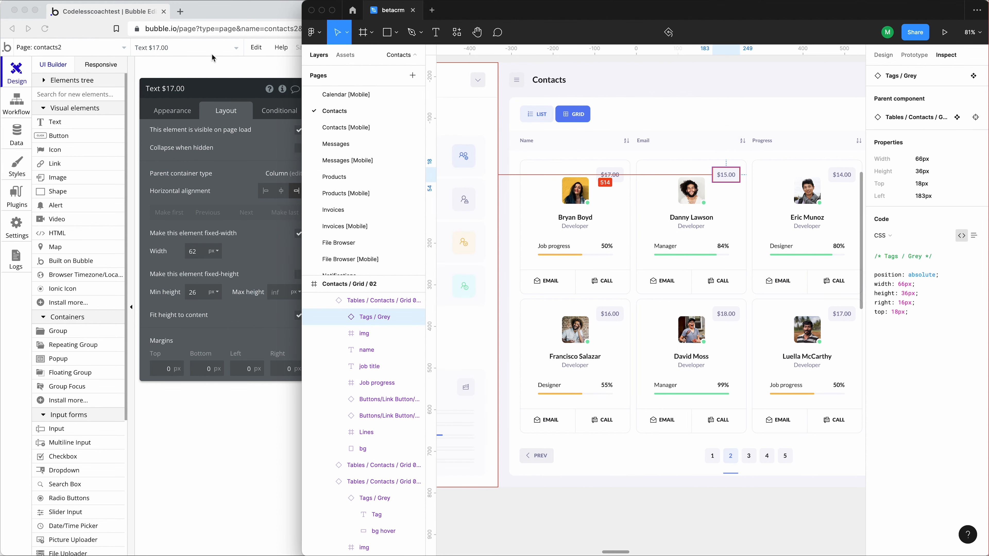
{"action": "left_click", "coordinate": [220, 72]}
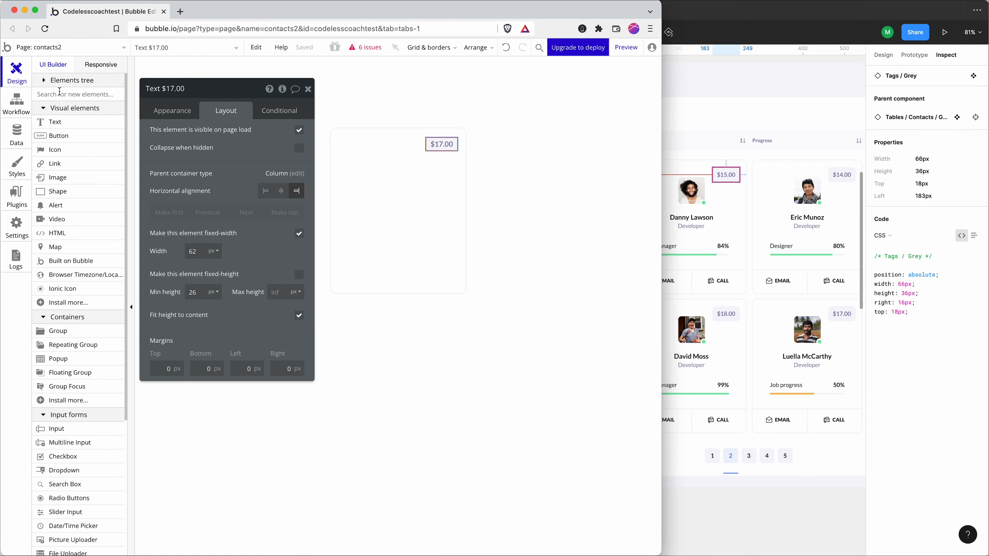
{"action": "type", "text": "image"}
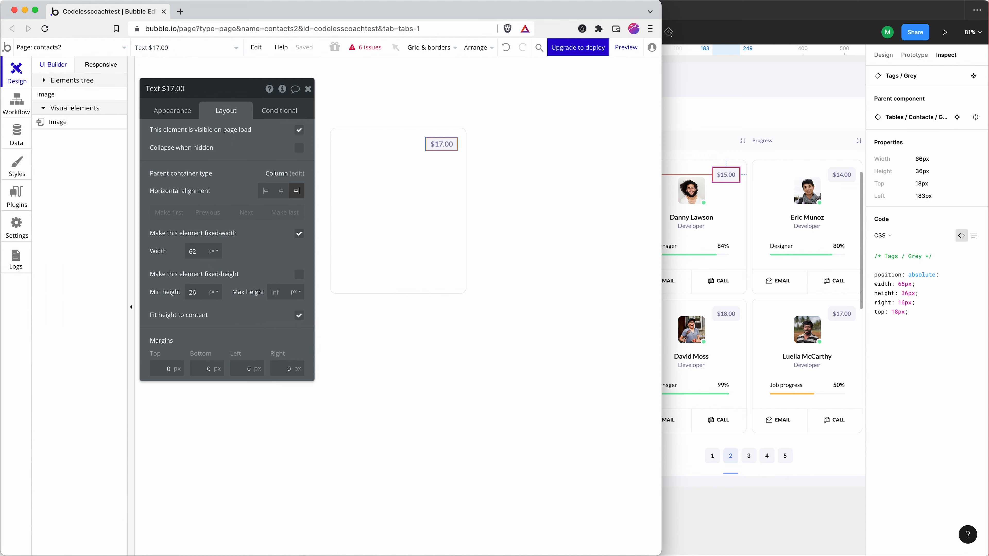
{"action": "left_click", "coordinate": [63, 120]}
{"action": "left_click_drag", "start_coordinate": [404, 161], "coordinate": [431, 187]}
Check the first card's avatar size in Figma, and set the Bubble image's width and minimum height to 66 px.
{"action": "left_click", "coordinate": [749, 215]}
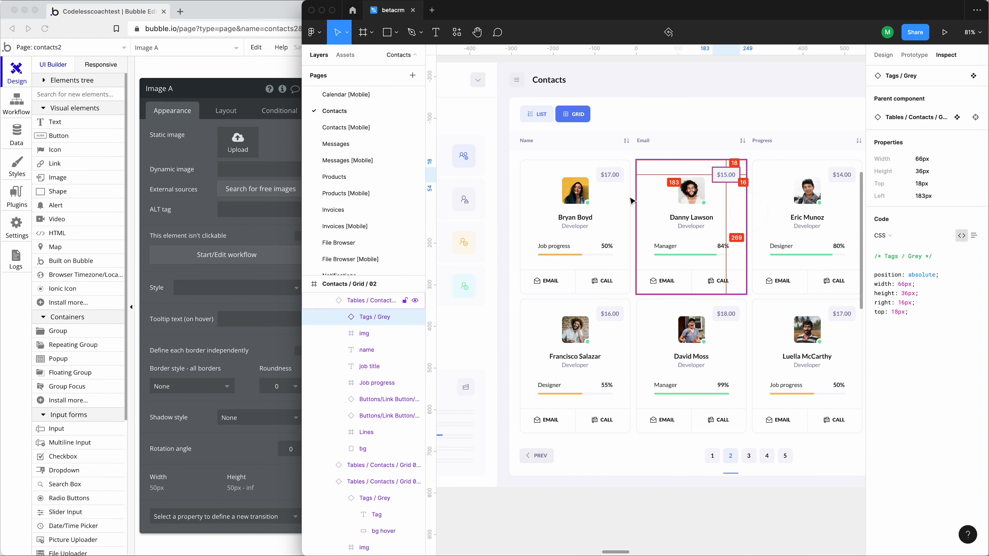
{"action": "left_click", "coordinate": [581, 193]}
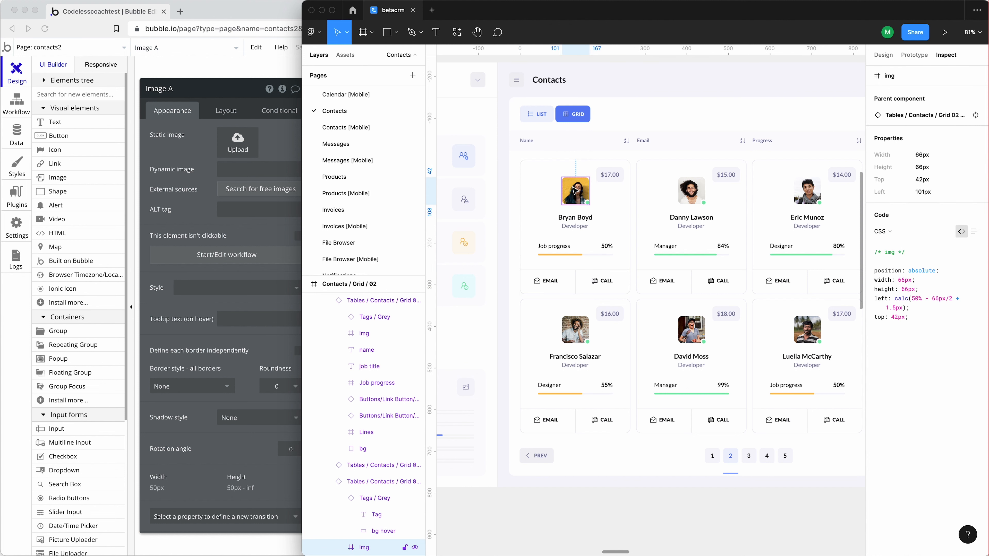
{"action": "left_click", "coordinate": [181, 226]}
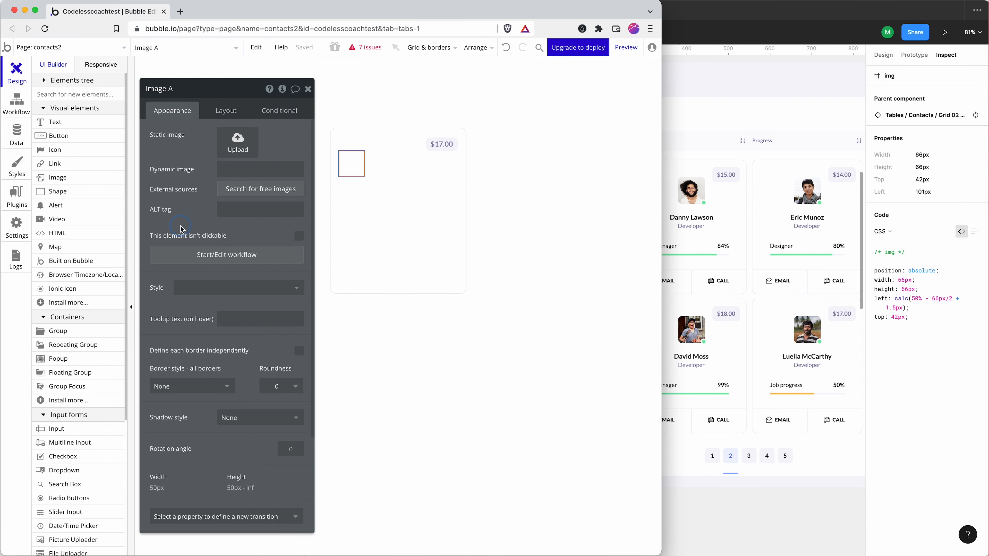
{"action": "left_click", "coordinate": [220, 111]}
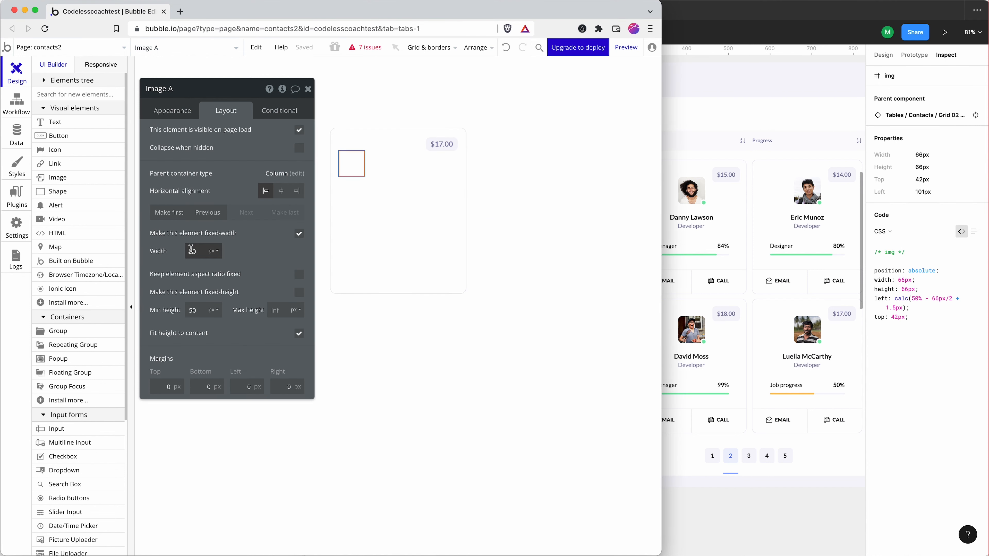
{"action": "type", "text": "66"}
{"action": "double_click", "coordinate": [198, 309]}
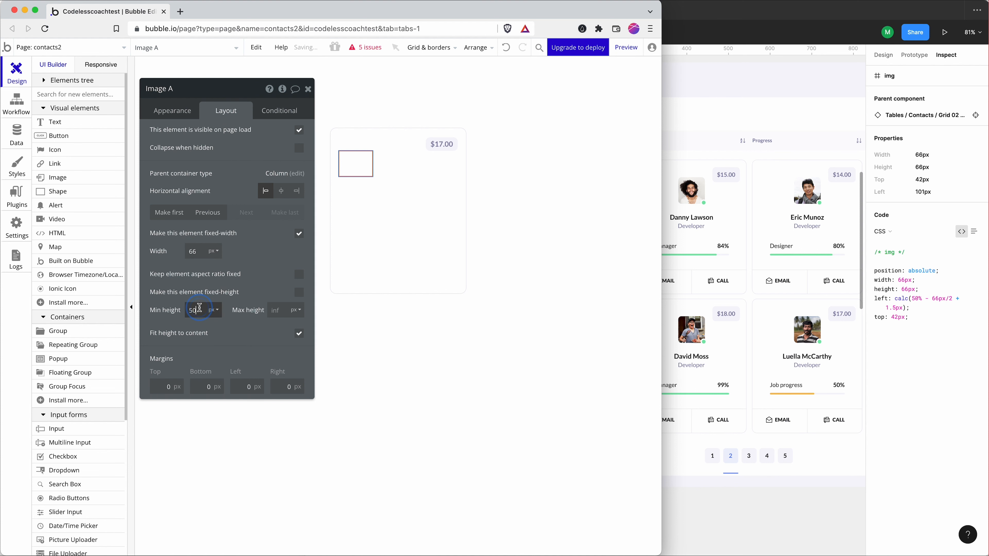
{"action": "type", "text": "66"}
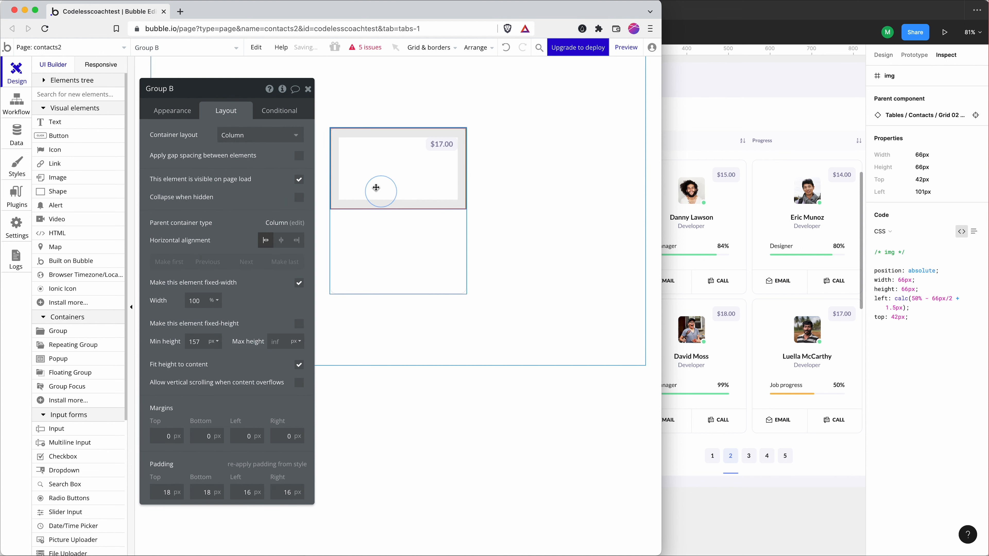
Give the image a dotted border on all sides with a width of 5.
{"action": "left_click", "coordinate": [158, 112]}
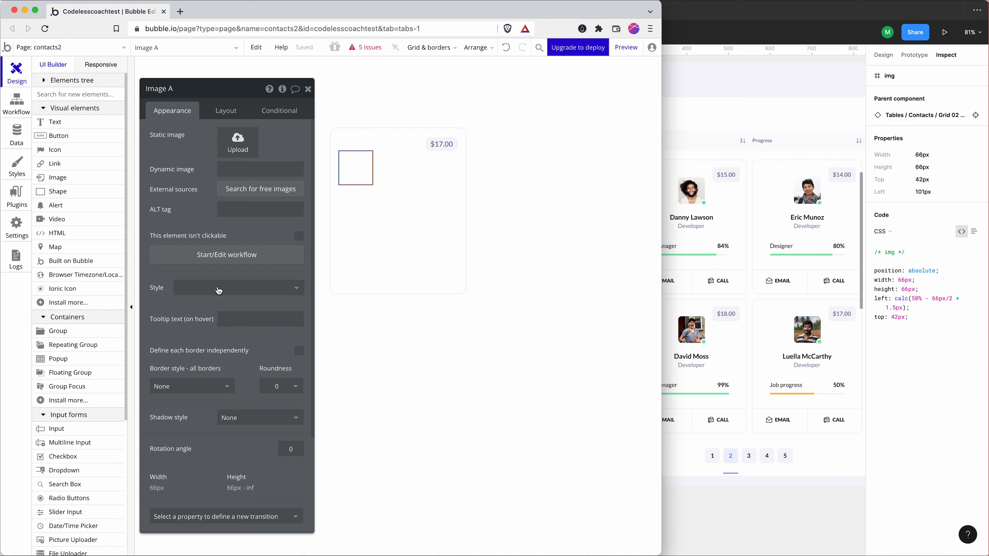
{"action": "scroll", "coordinate": [251, 339], "scroll_direction": "down", "scroll_amount": 2}
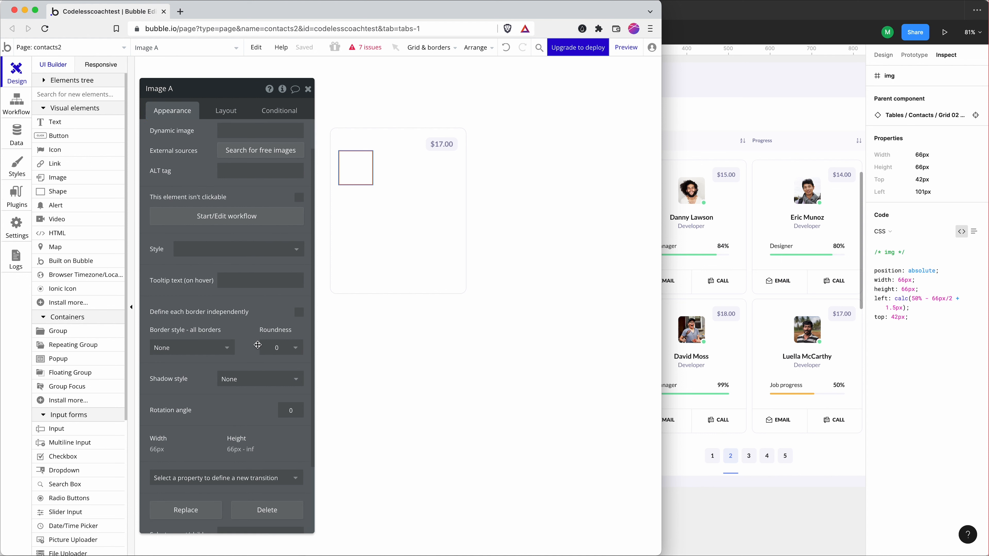
{"action": "left_click", "coordinate": [214, 334]}
{"action": "left_click", "coordinate": [214, 295]}
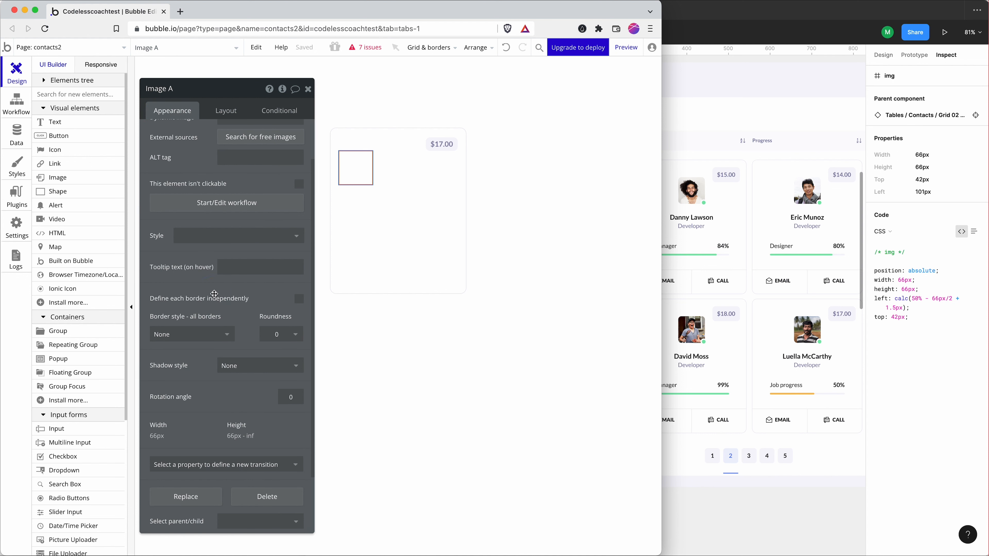
{"action": "scroll", "coordinate": [214, 293], "scroll_direction": "up", "scroll_amount": 2}
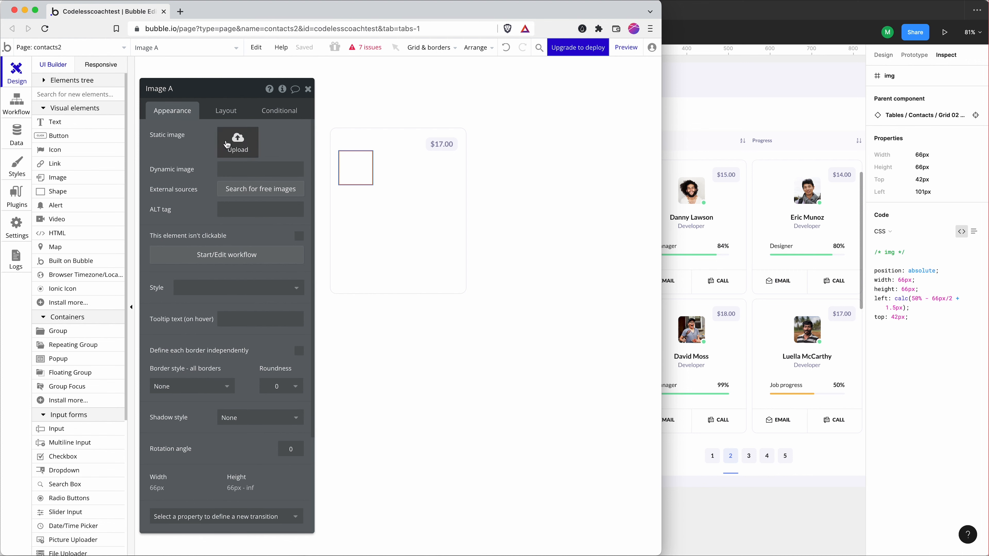
{"action": "left_click", "coordinate": [179, 376]}
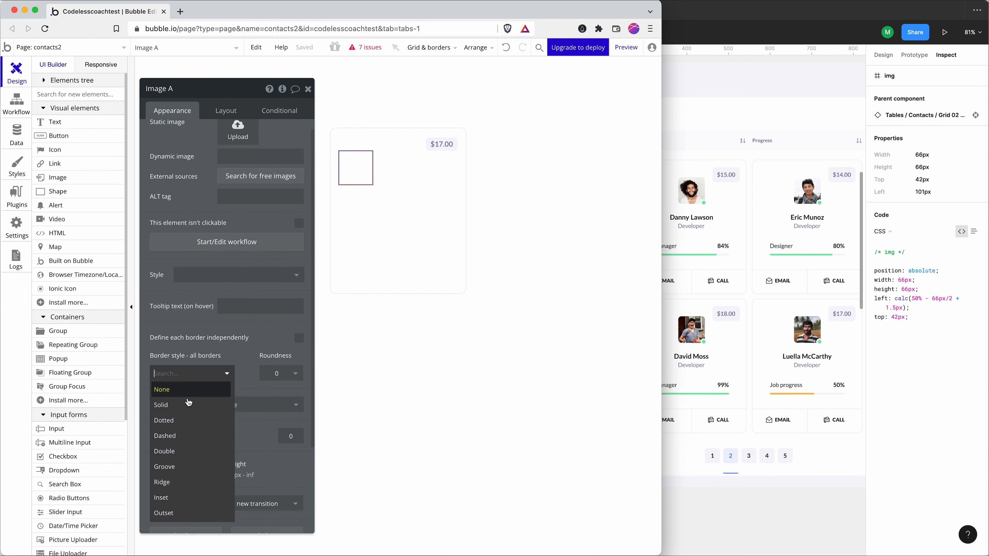
{"action": "left_click", "coordinate": [179, 422]}
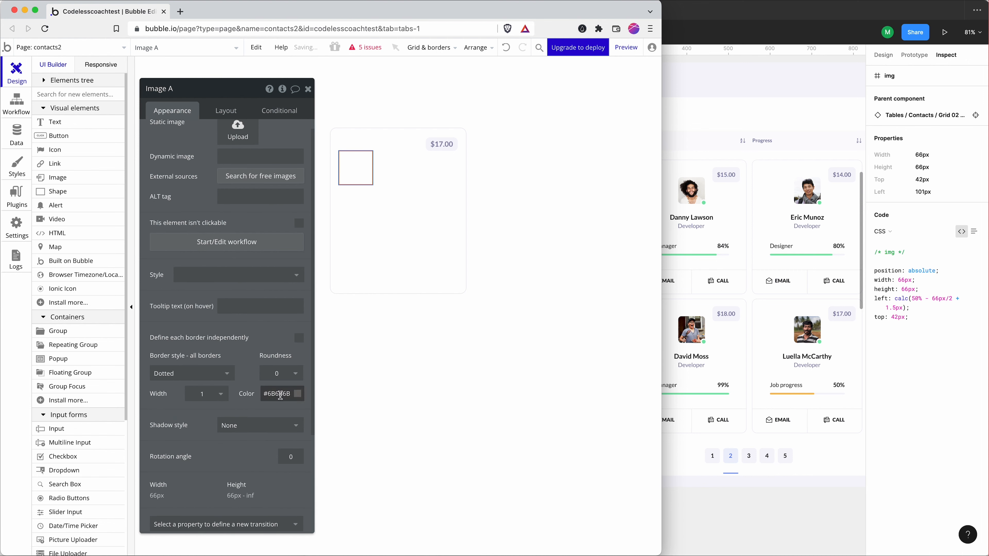
{"action": "left_click", "coordinate": [224, 396]}
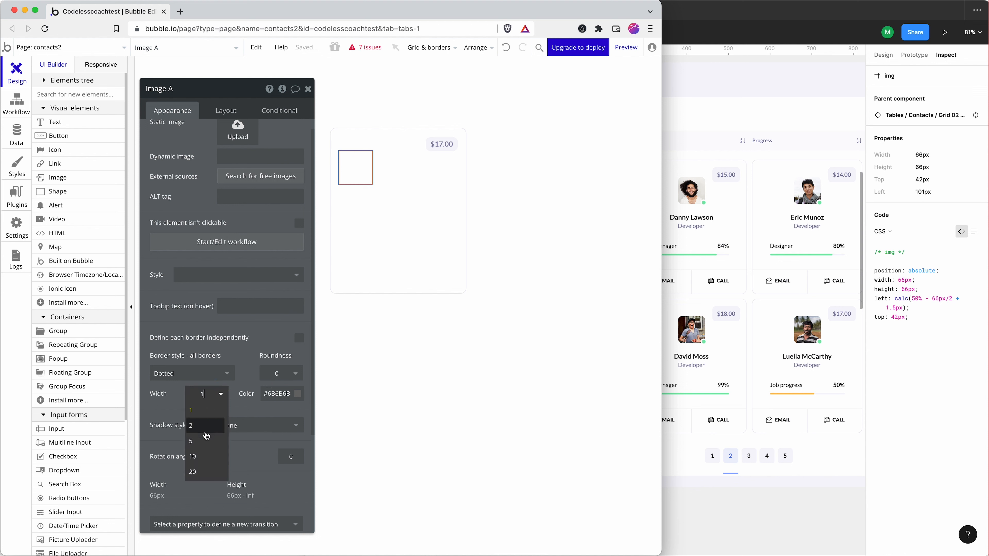
{"action": "left_click", "coordinate": [203, 440]}
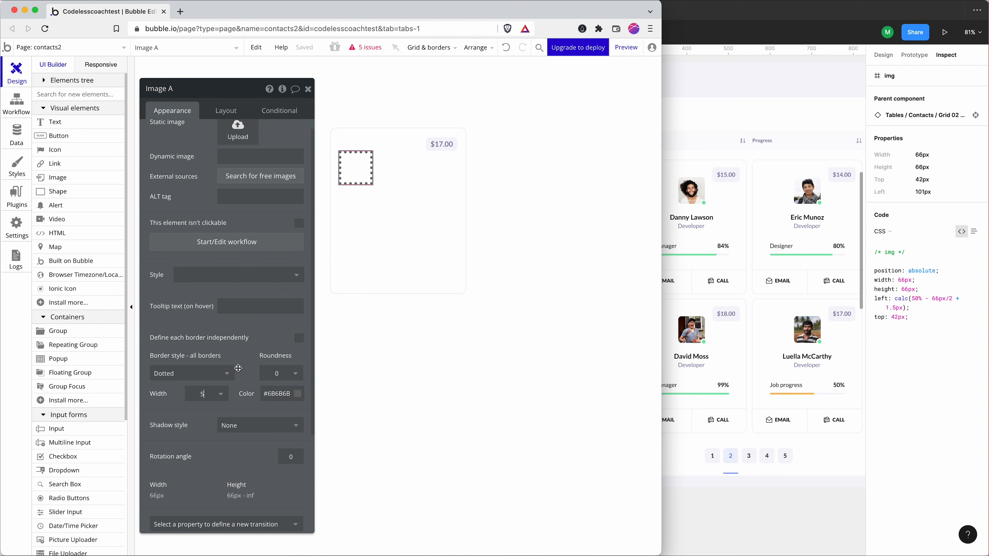
Set the image's border style to Dashed on all sides.
{"action": "left_click", "coordinate": [200, 373]}
{"action": "left_click", "coordinate": [198, 436]}
Switch to Figma and inspect the corner radius of the first card's avatar picture.
{"action": "left_click", "coordinate": [277, 373]}
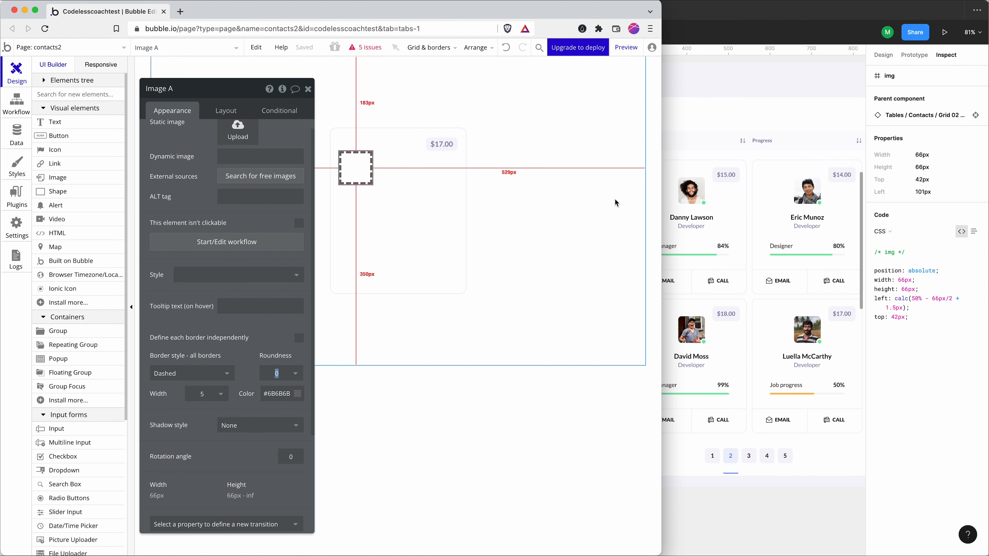
{"action": "left_click", "coordinate": [658, 189]}
{"action": "left_click", "coordinate": [667, 188]}
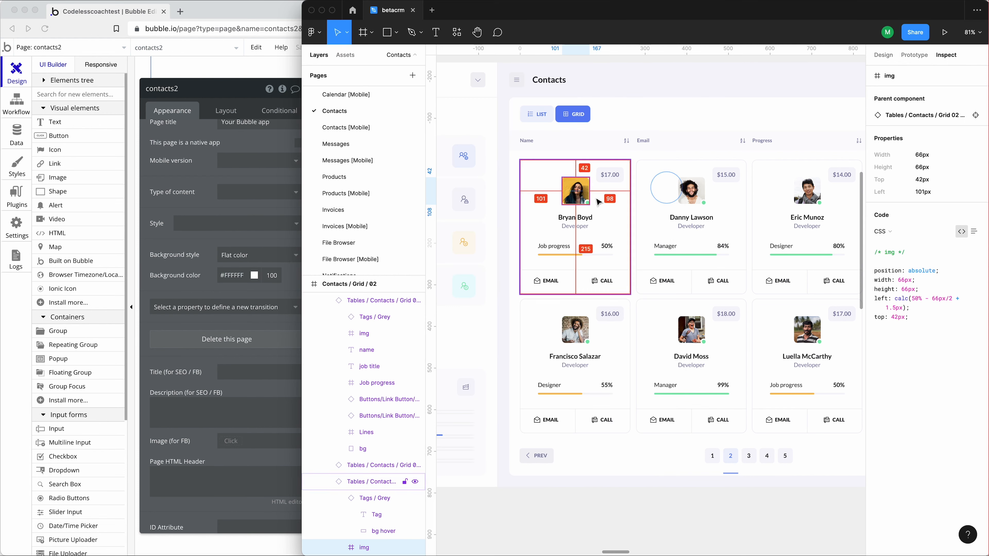
{"action": "double_click", "coordinate": [563, 196]}
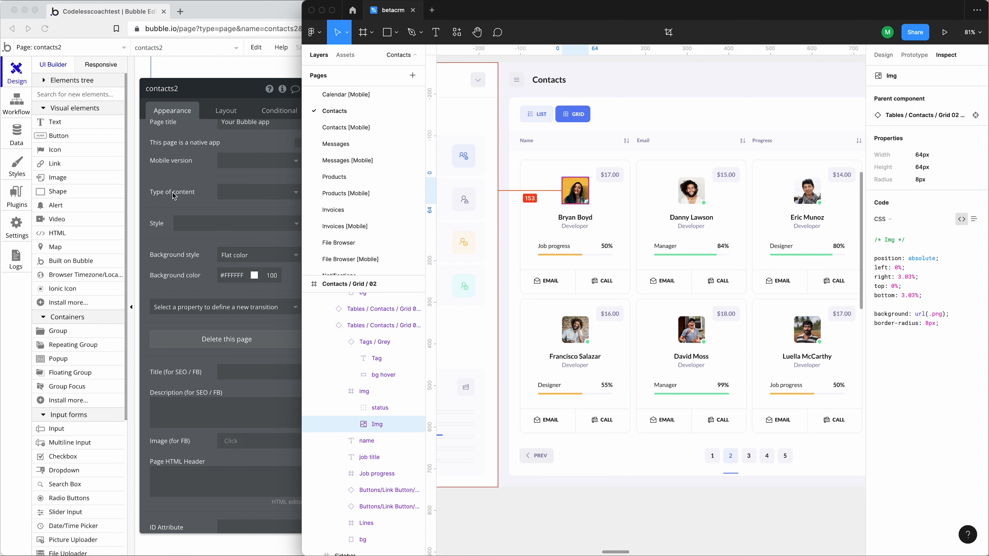
Return to Bubble and set the image's border roundness to 8 and its border width to 2.
{"action": "left_click", "coordinate": [193, 72]}
{"action": "left_click", "coordinate": [356, 168]}
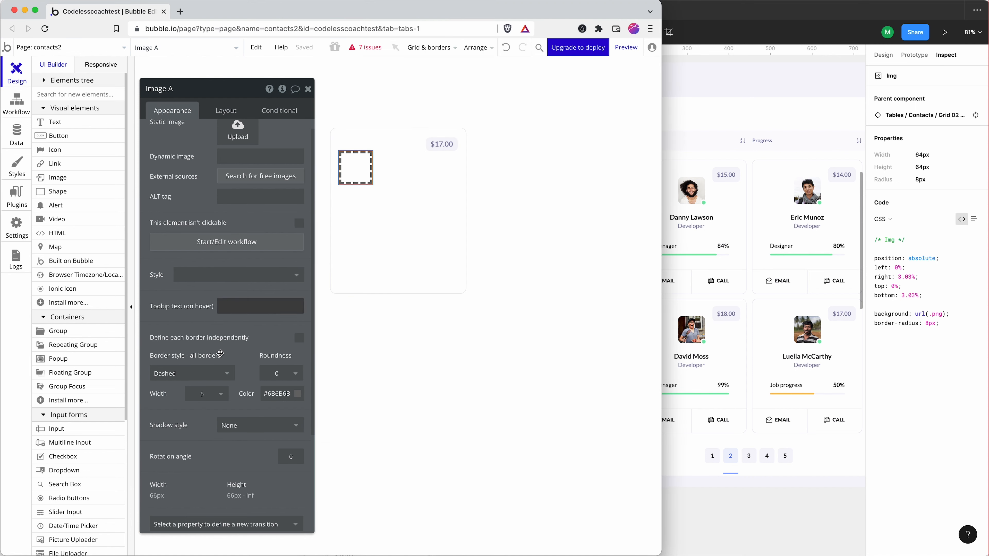
{"action": "left_click", "coordinate": [288, 378]}
{"action": "left_click", "coordinate": [279, 373]}
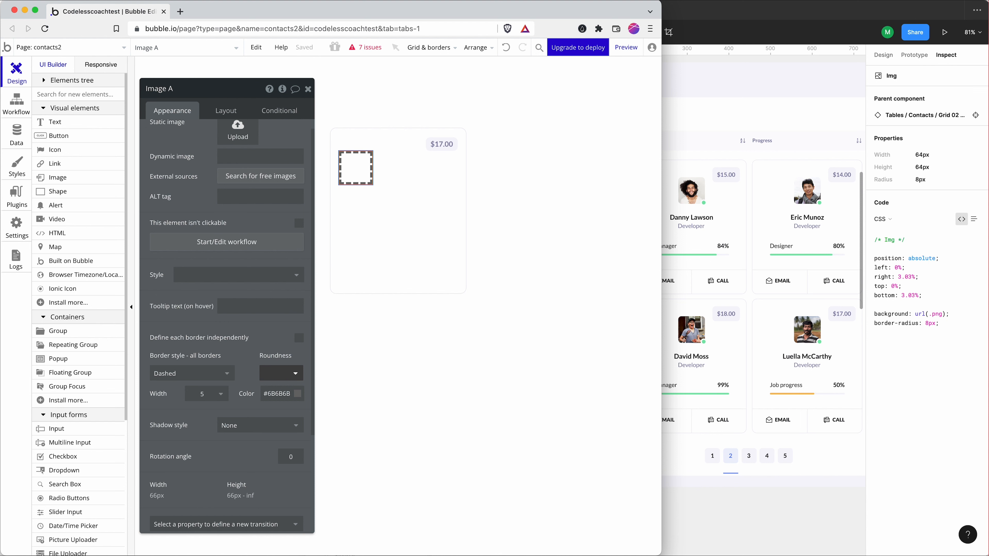
{"action": "type", "text": "8"}
{"action": "key", "text": "Return"}
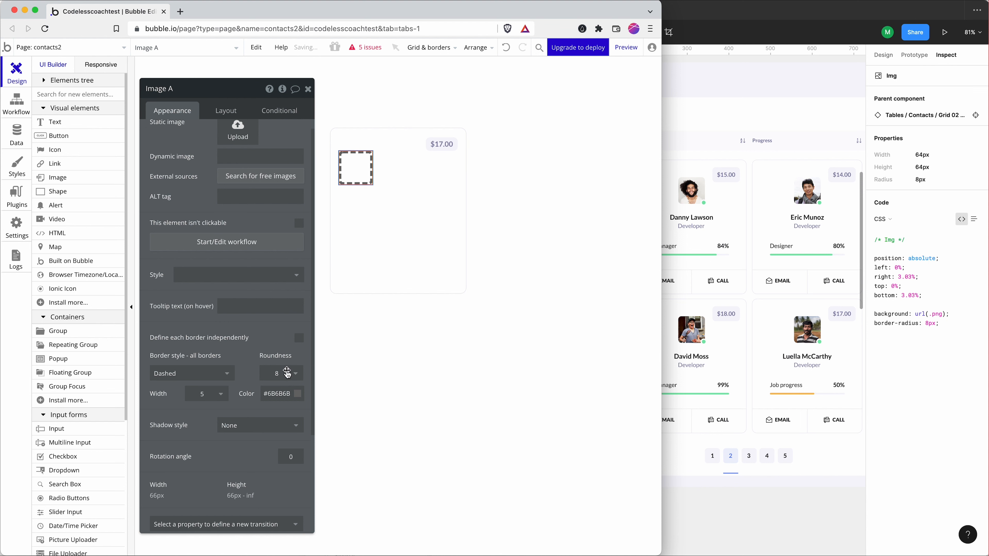
{"action": "left_click", "coordinate": [211, 399]}
{"action": "left_click", "coordinate": [201, 424]}
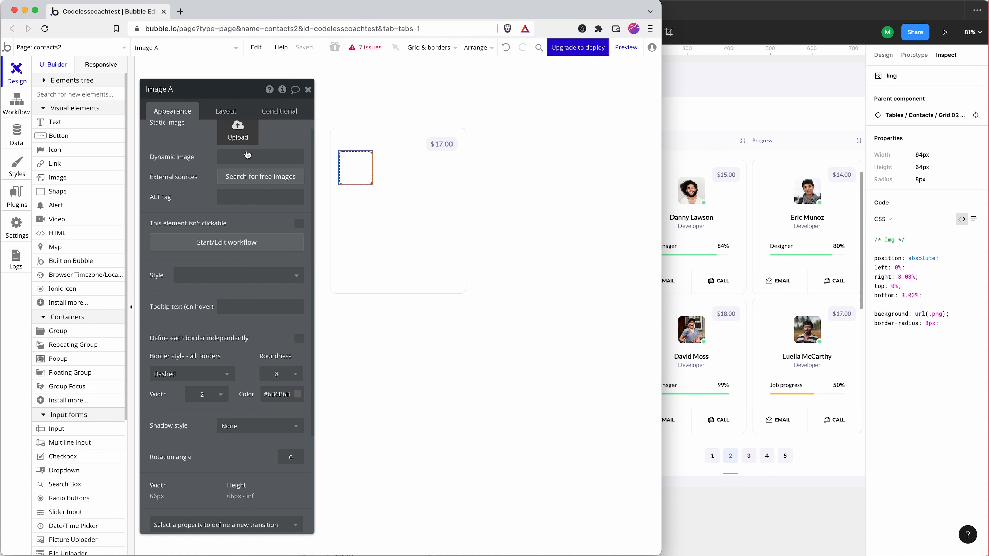
Center the image horizontally in its column group, and switch to Figma to compare the avatar's placement.
{"action": "left_click", "coordinate": [226, 111]}
{"action": "left_click", "coordinate": [280, 193]}
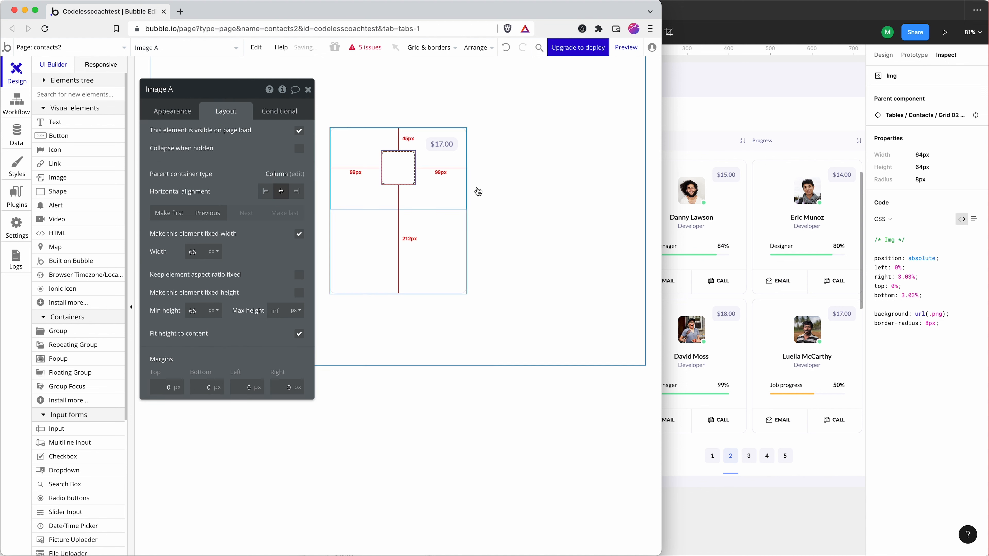
{"action": "left_click", "coordinate": [774, 207]}
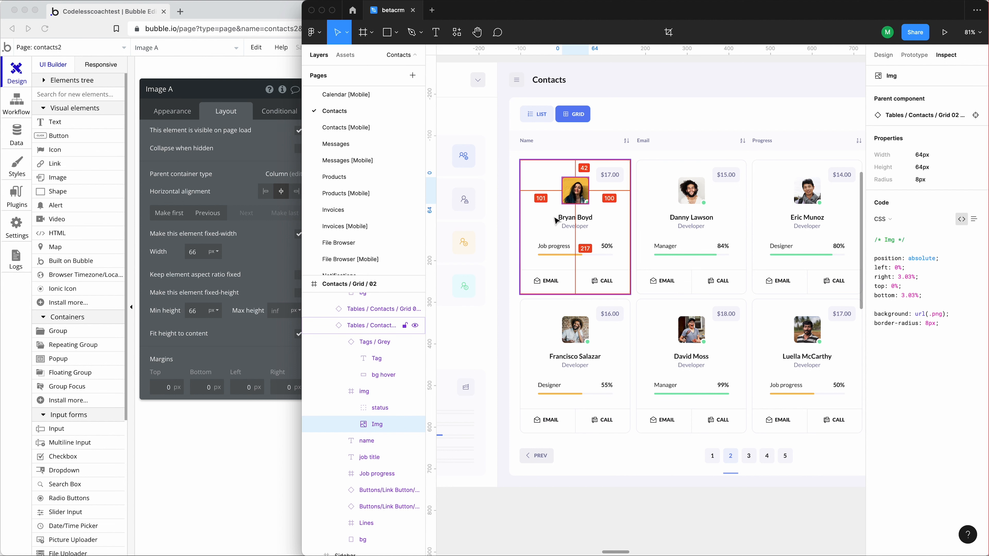
Return to Bubble, add a text element below the image in the card's column group, and set its width to 100%.
{"action": "left_click", "coordinate": [253, 84]}
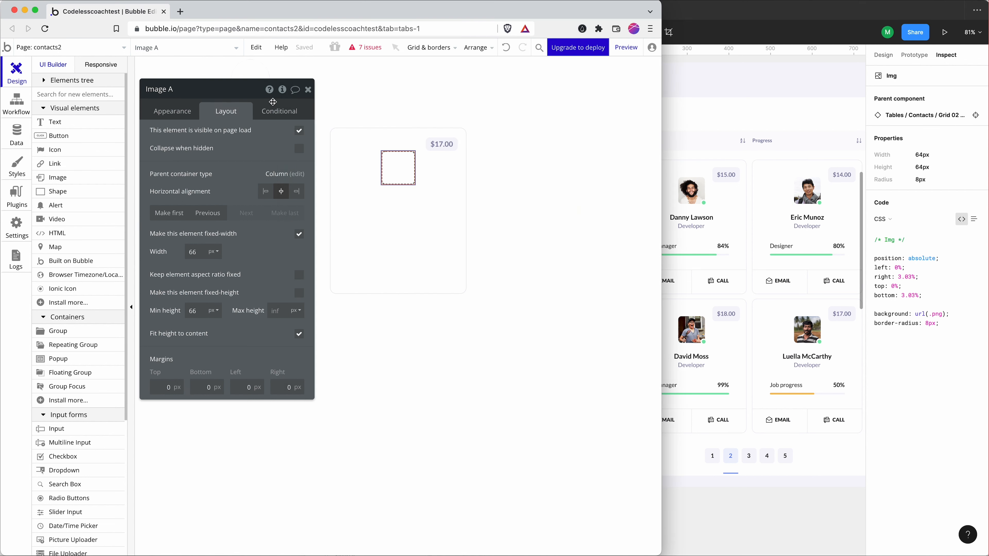
{"action": "left_click", "coordinate": [64, 120]}
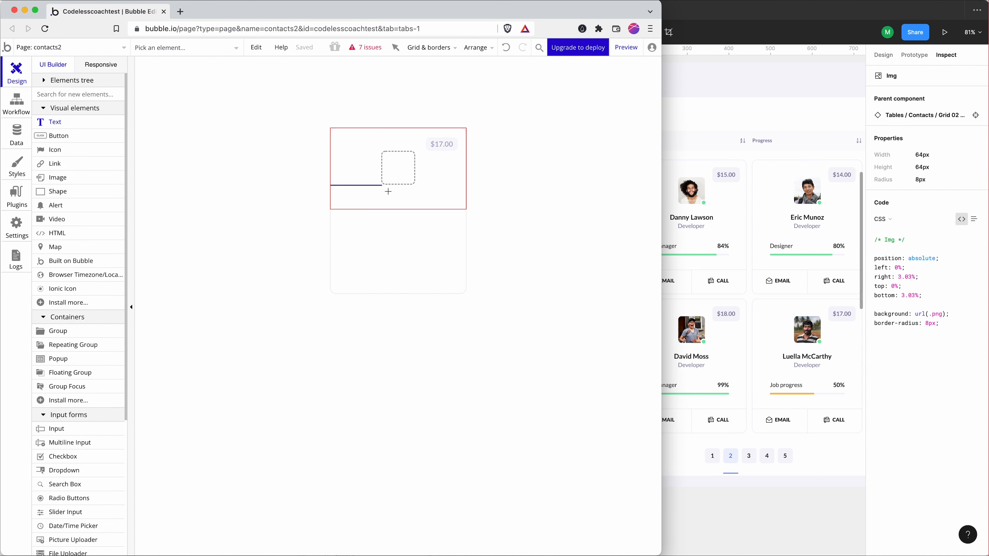
{"action": "left_click_drag", "start_coordinate": [360, 187], "coordinate": [437, 206]}
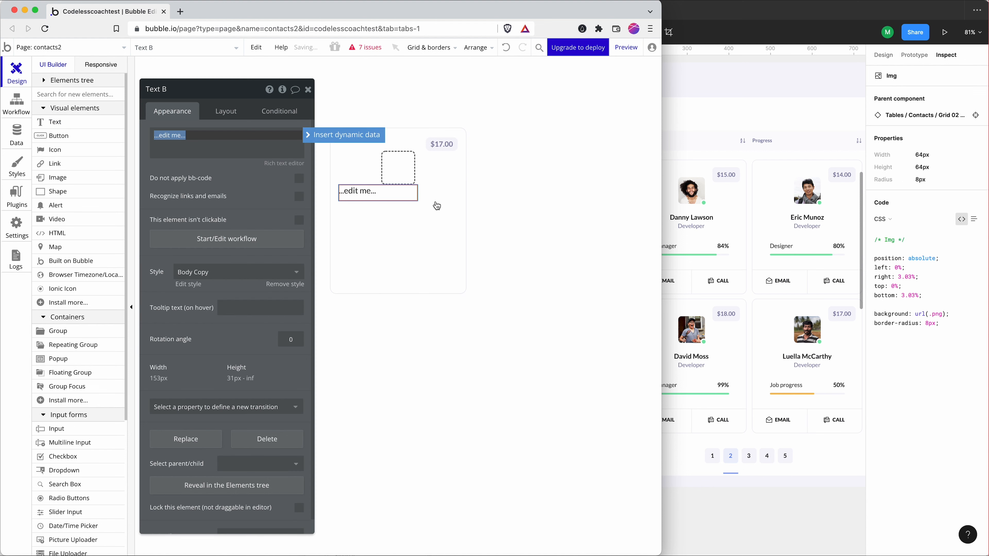
{"action": "left_click", "coordinate": [226, 111]}
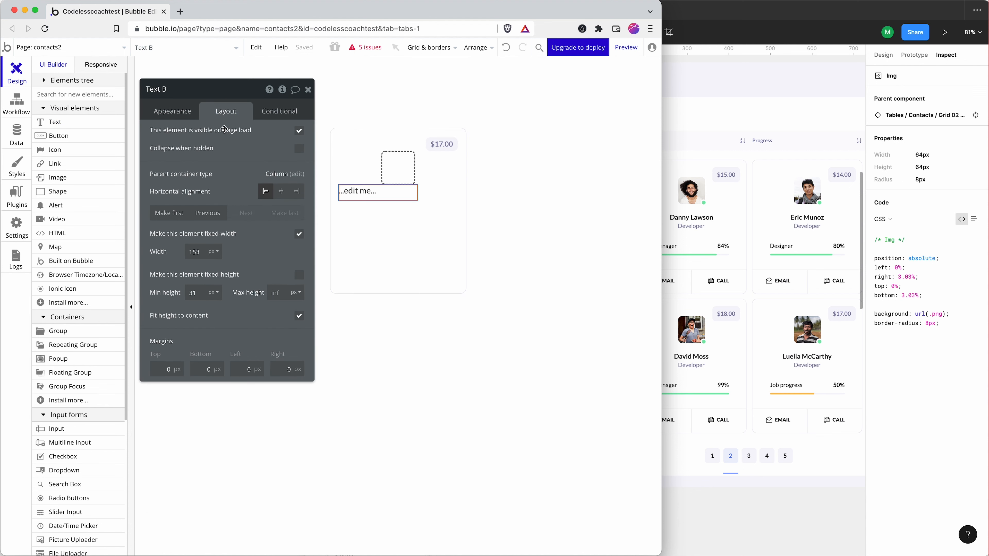
{"action": "left_click", "coordinate": [214, 252]}
{"action": "left_click", "coordinate": [214, 283]}
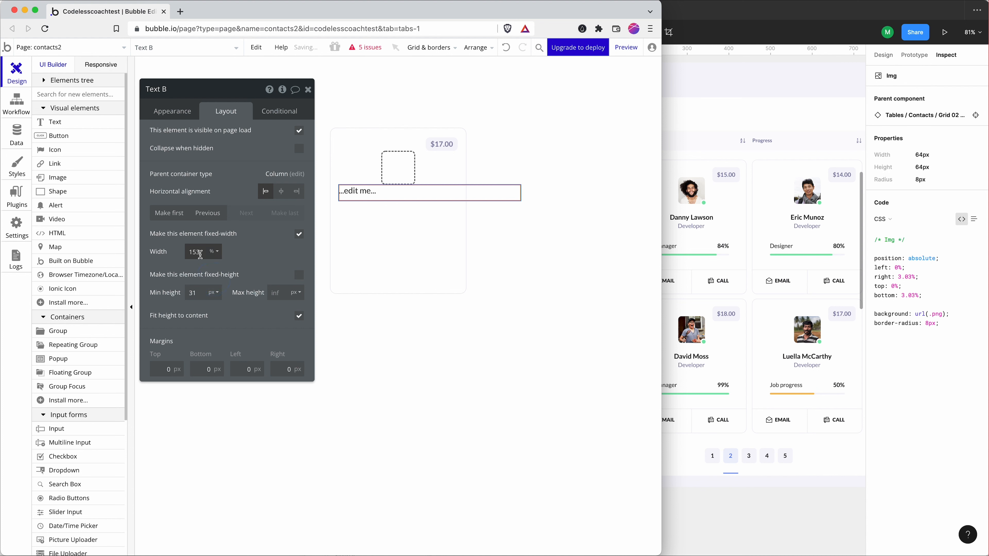
{"action": "key", "text": "Return"}
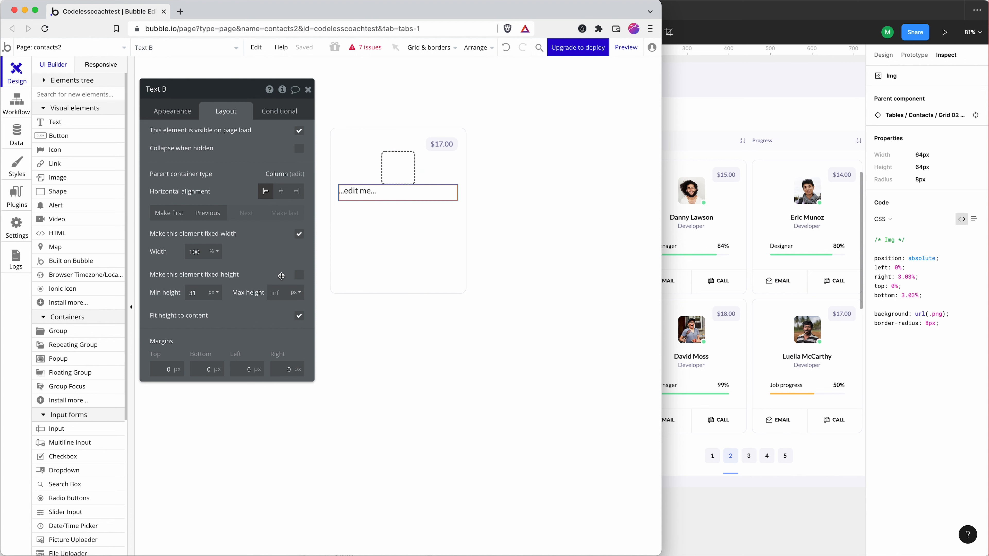
Switch to Figma and copy the color #1C1D21 of the first card's name text.
{"action": "left_click", "coordinate": [736, 210]}
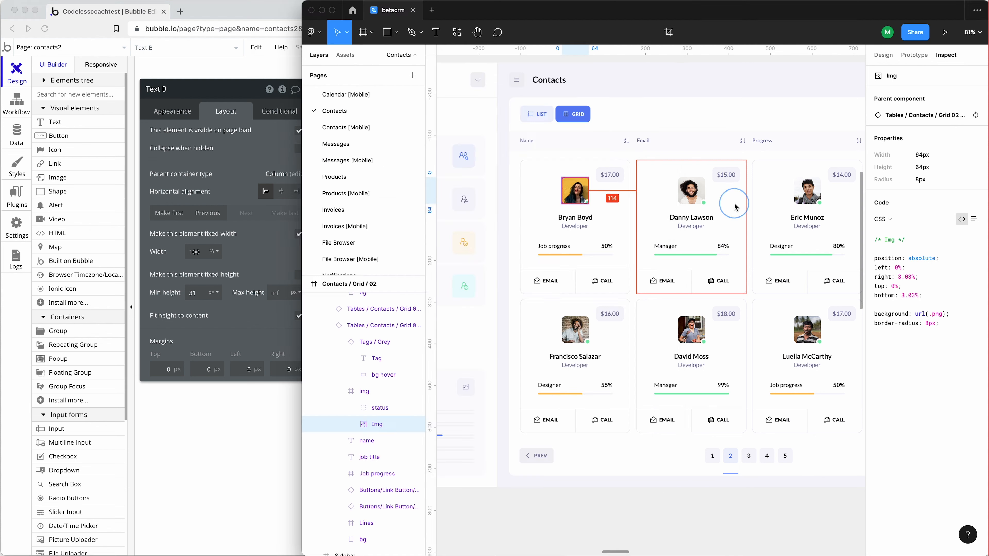
{"action": "left_click", "coordinate": [589, 224]}
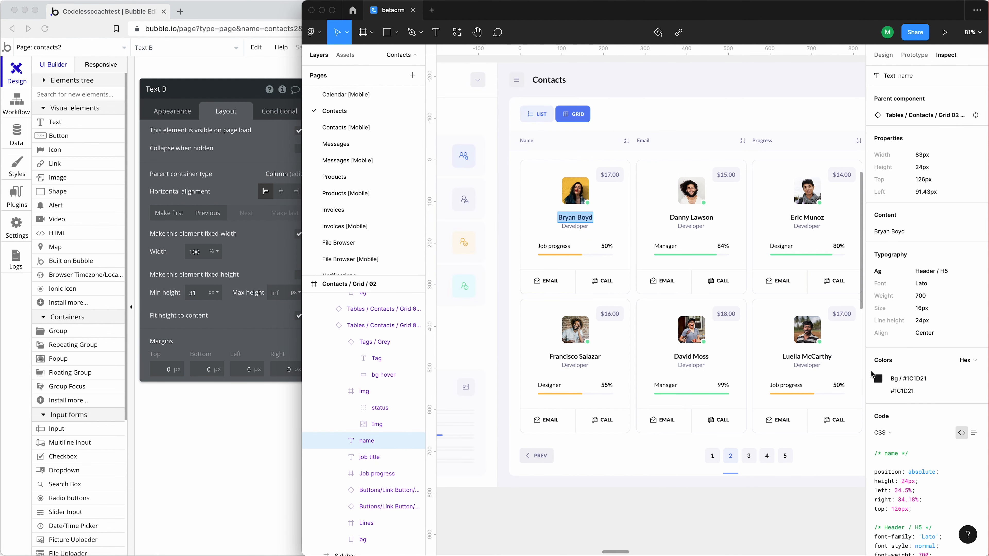
{"action": "left_click", "coordinate": [897, 393]}
Return to Bubble, detach the new text from its Body Copy style, and set its font weight to 700 (Bold).
{"action": "left_click", "coordinate": [183, 145]}
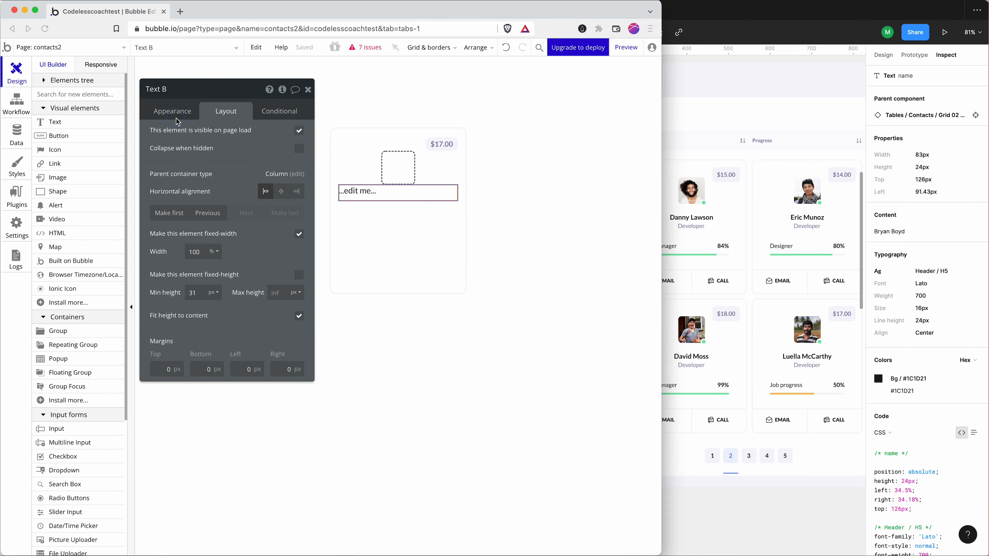
{"action": "left_click", "coordinate": [172, 112]}
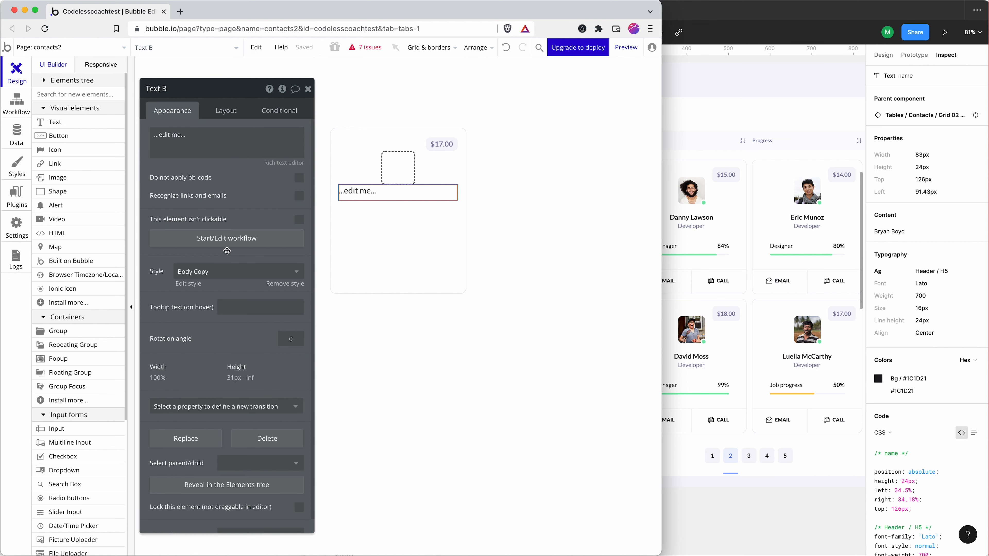
{"action": "left_click", "coordinate": [226, 269]}
{"action": "left_click", "coordinate": [225, 288]}
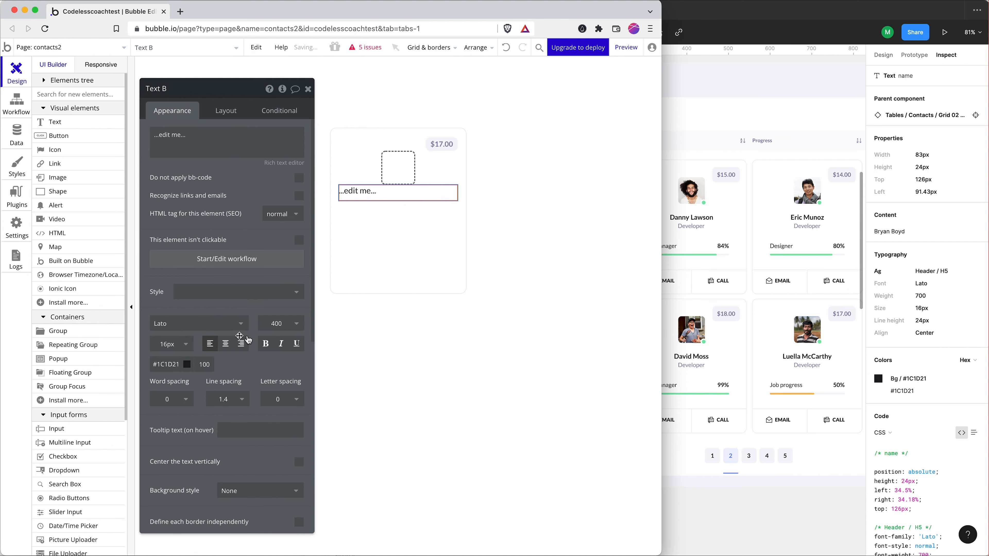
{"action": "left_click", "coordinate": [280, 324]}
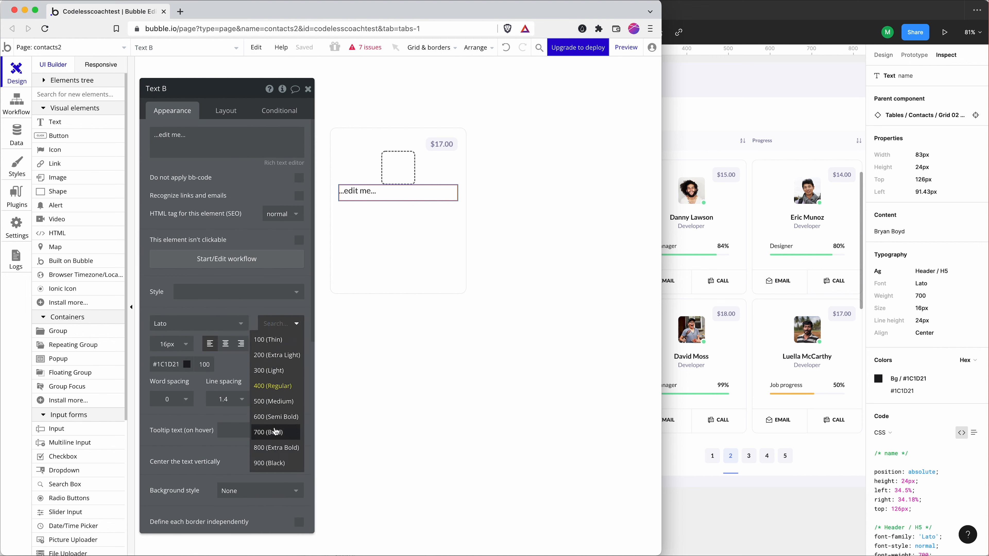
{"action": "left_click", "coordinate": [274, 431]}
Apply the copied color #1C1D21 to the text, center its alignment, and change its content to "Name".
{"action": "left_click", "coordinate": [161, 363]}
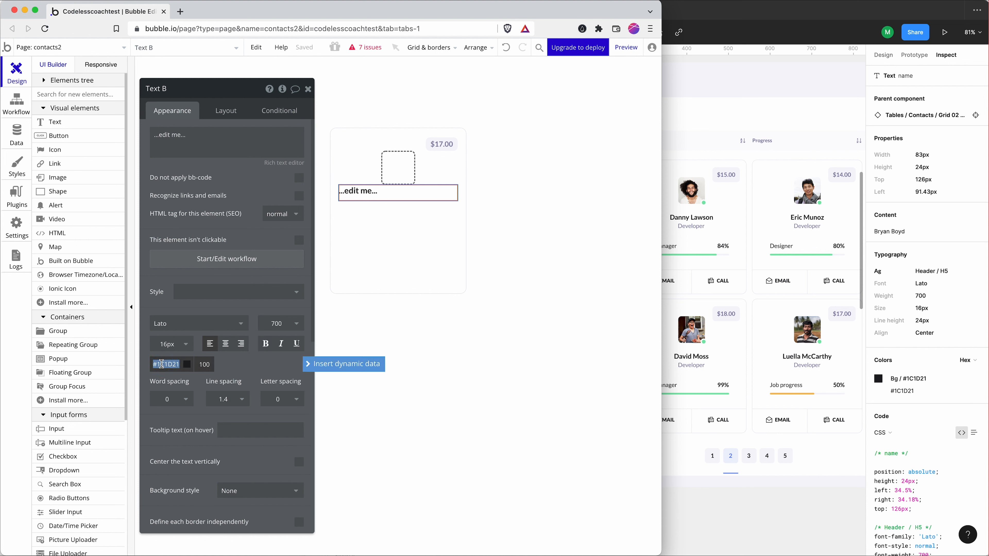
{"action": "key", "text": "super+v"}
{"action": "key", "text": "Return"}
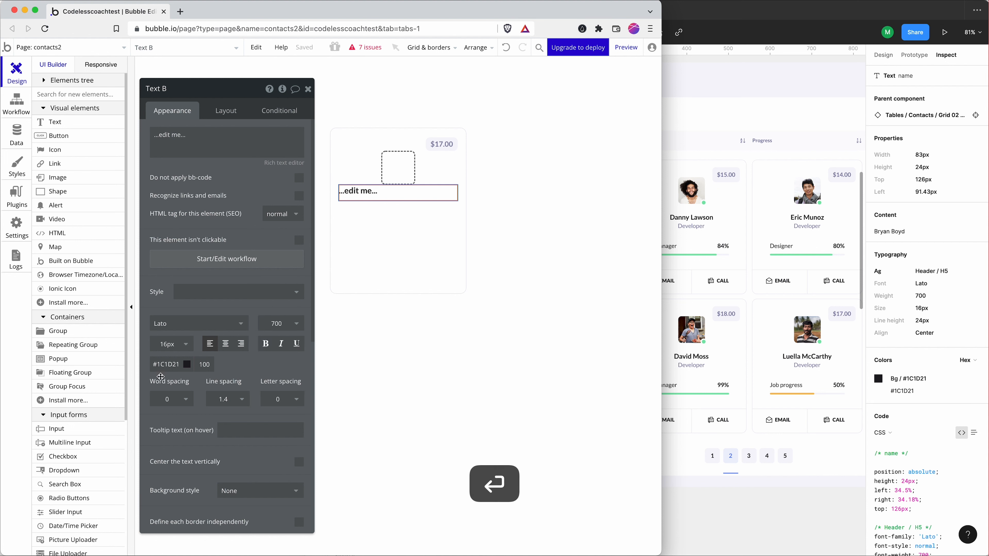
{"action": "left_click", "coordinate": [224, 345]}
{"action": "left_click", "coordinate": [234, 147]}
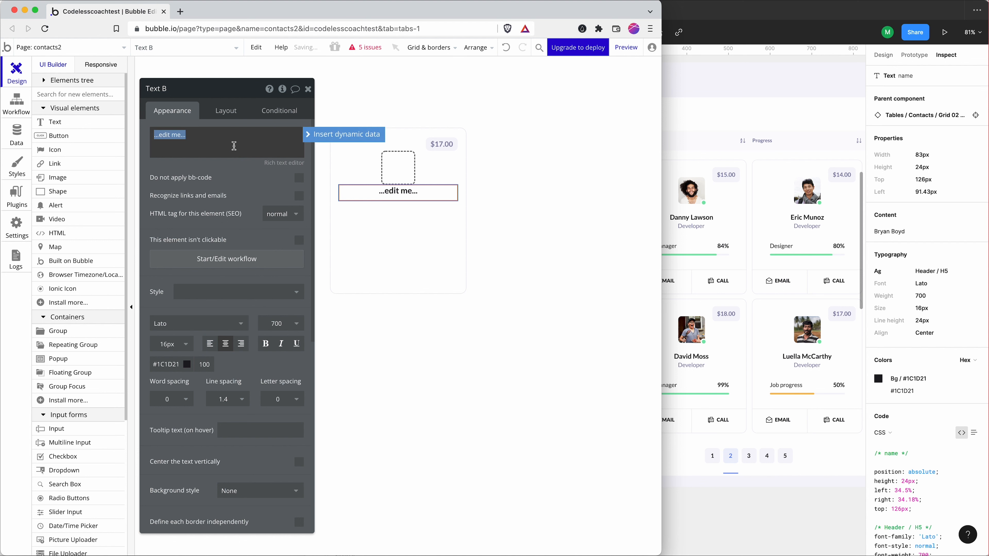
{"action": "type", "text": "Name"}
Check the name's spacing in Figma, and in Bubble set the Name text's top margin to 18 px and minimum height to 0.
{"action": "left_click", "coordinate": [771, 246]}
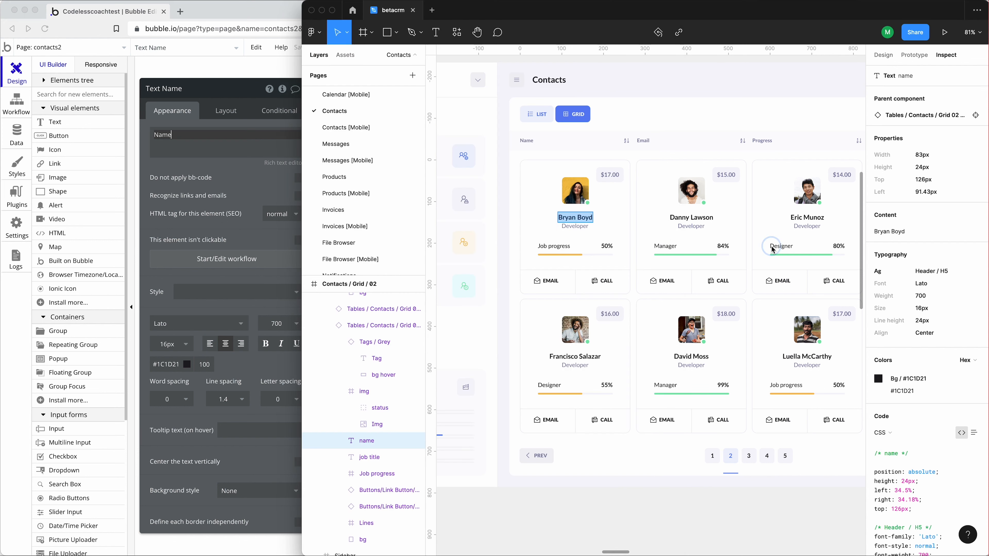
{"action": "left_click", "coordinate": [575, 204]}
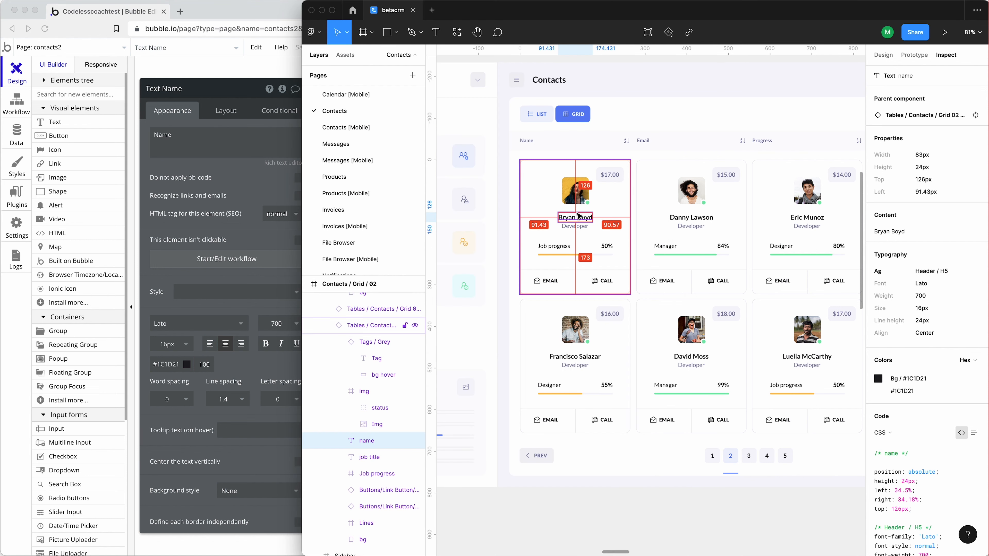
{"action": "left_click", "coordinate": [228, 83]}
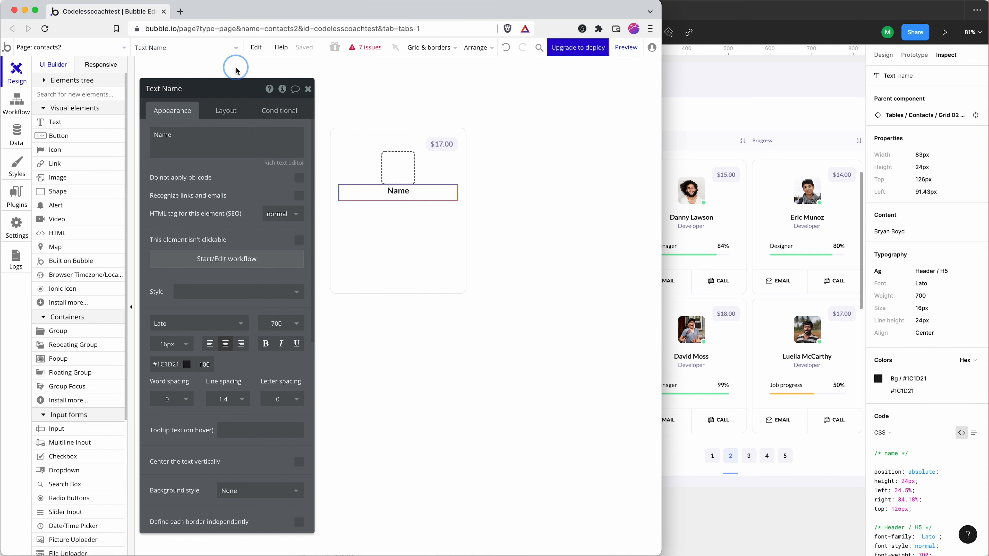
{"action": "left_click", "coordinate": [220, 113]}
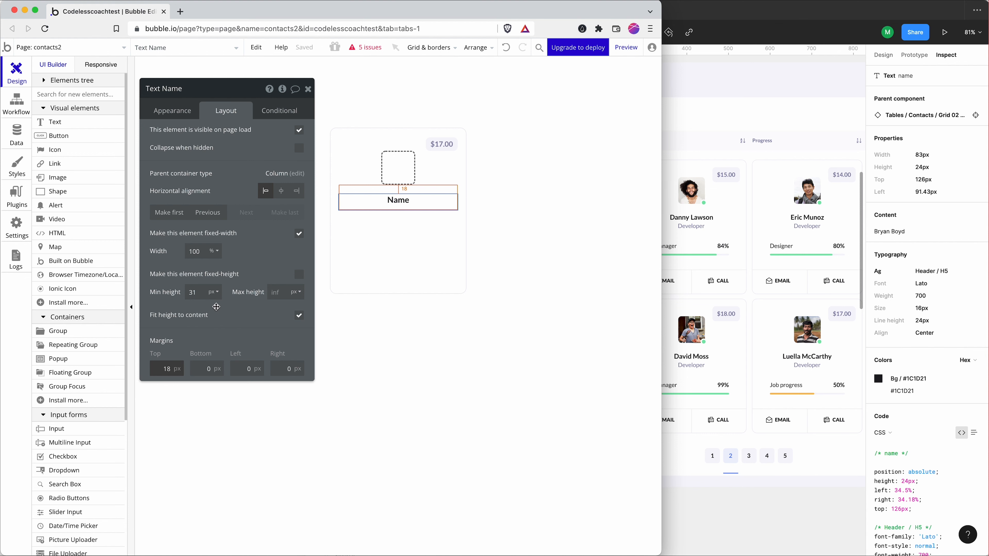
{"action": "double_click", "coordinate": [193, 292]}
{"action": "type", "text": "0"}
{"action": "key", "text": "Return"}
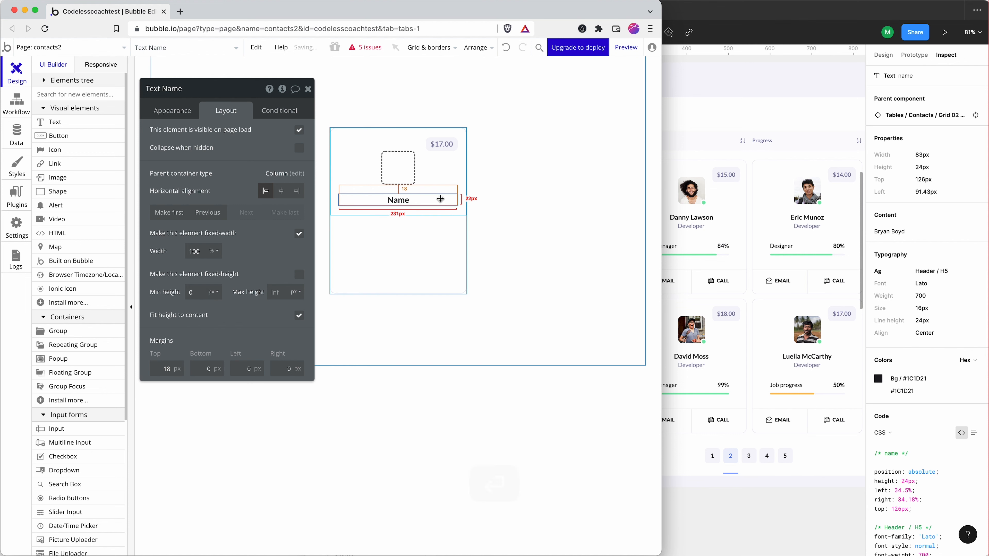
Switch to Figma to compare the name and job title placement in the first card.
{"action": "left_click", "coordinate": [706, 215]}
{"action": "left_click", "coordinate": [192, 275]}
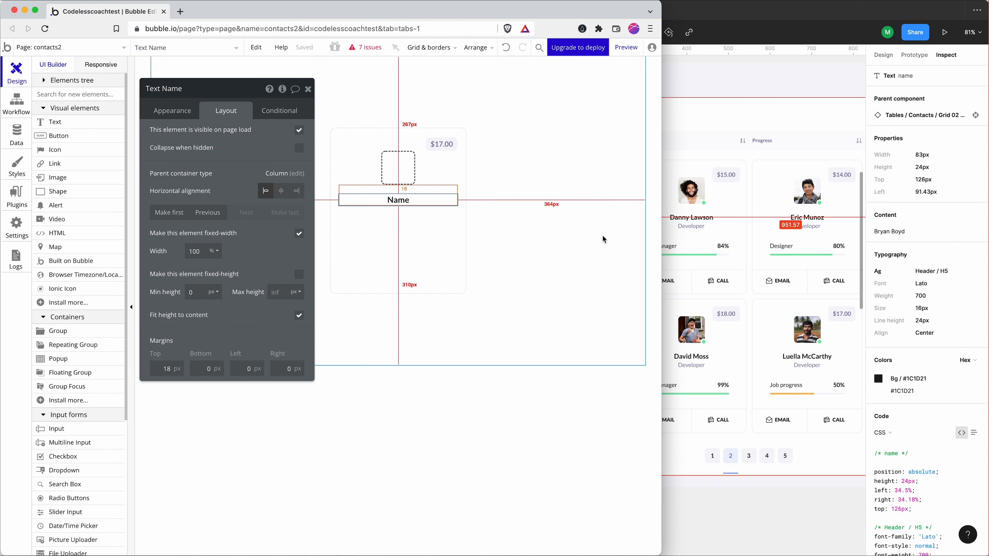
{"action": "left_click", "coordinate": [701, 215]}
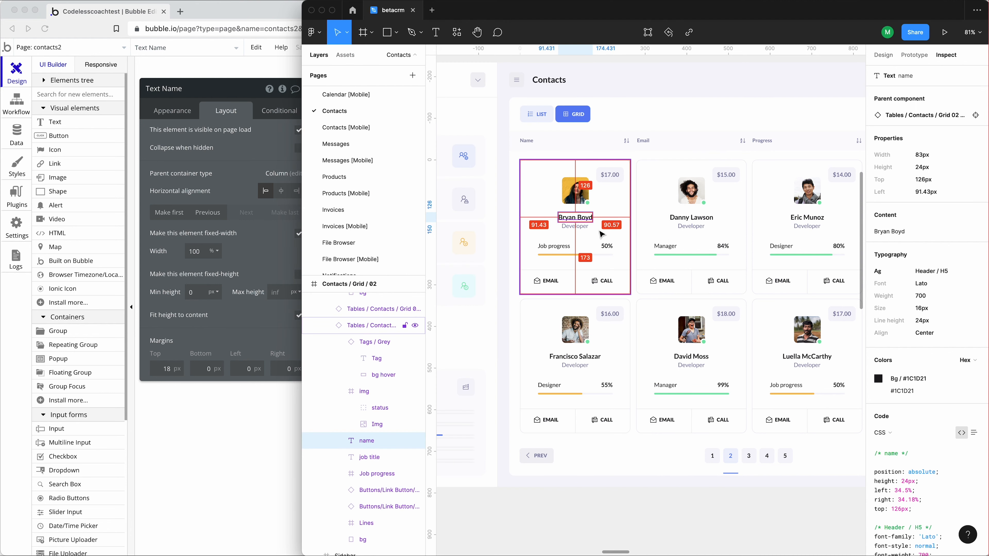
Return to Bubble and duplicate the Name text element directly below the original.
{"action": "left_click", "coordinate": [209, 98]}
{"action": "key", "text": "super+c"}
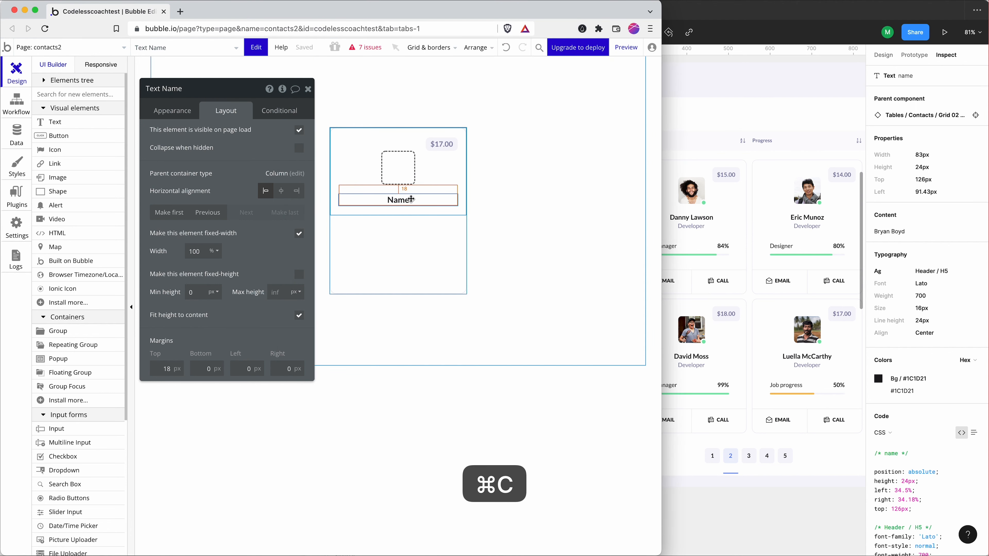
{"action": "key", "text": "super+v"}
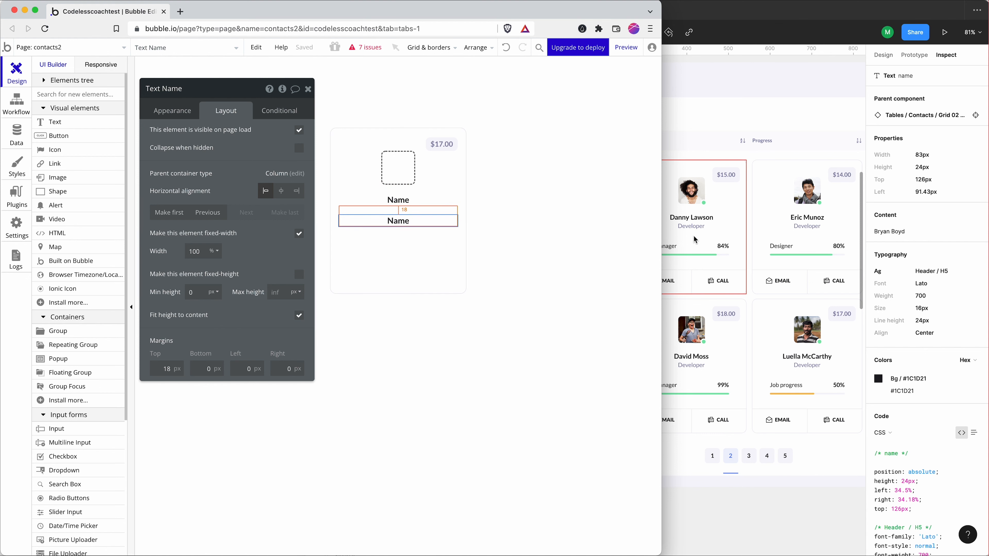
Switch to Figma and copy the color #8181A5 of the first card's job title text.
{"action": "left_click", "coordinate": [700, 242]}
{"action": "left_click", "coordinate": [580, 228]}
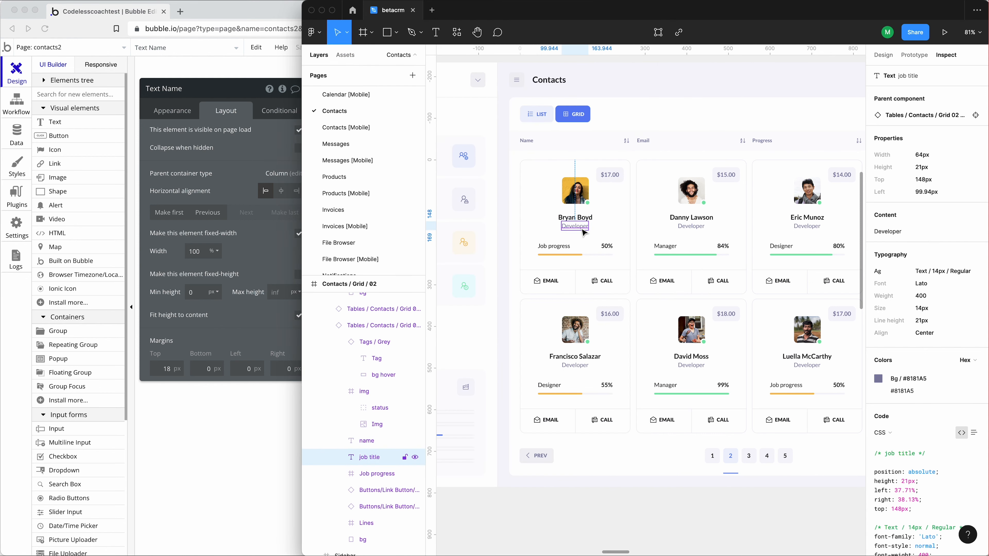
{"action": "left_click", "coordinate": [901, 392]}
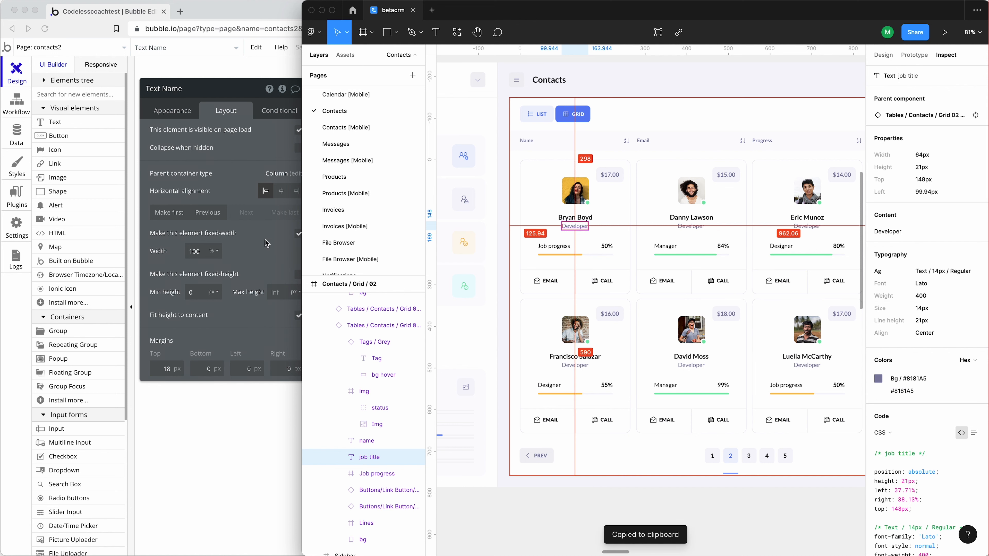
Return to Bubble and format the duplicated text with color #8181A5, size 14px and weight 400 (Regular).
{"action": "left_click", "coordinate": [166, 112]}
{"action": "left_click", "coordinate": [168, 111]}
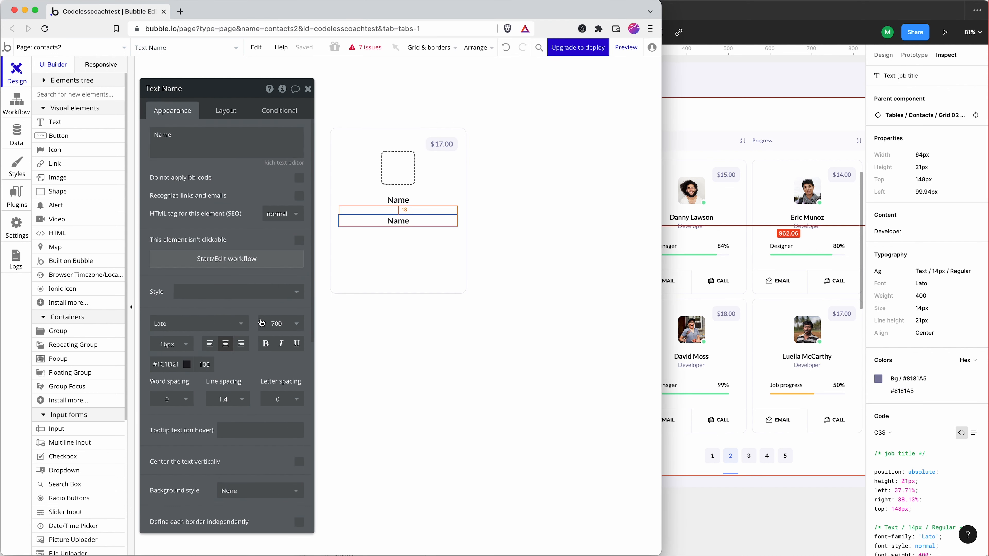
{"action": "left_click", "coordinate": [167, 363]}
{"action": "double_click", "coordinate": [167, 362]}
{"action": "key", "text": "super+v"}
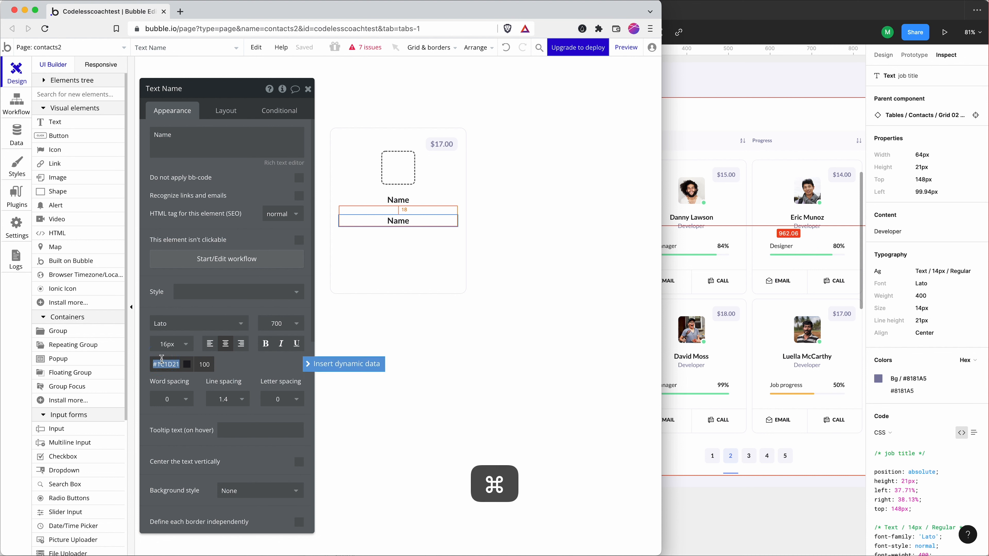
{"action": "left_click", "coordinate": [168, 353]}
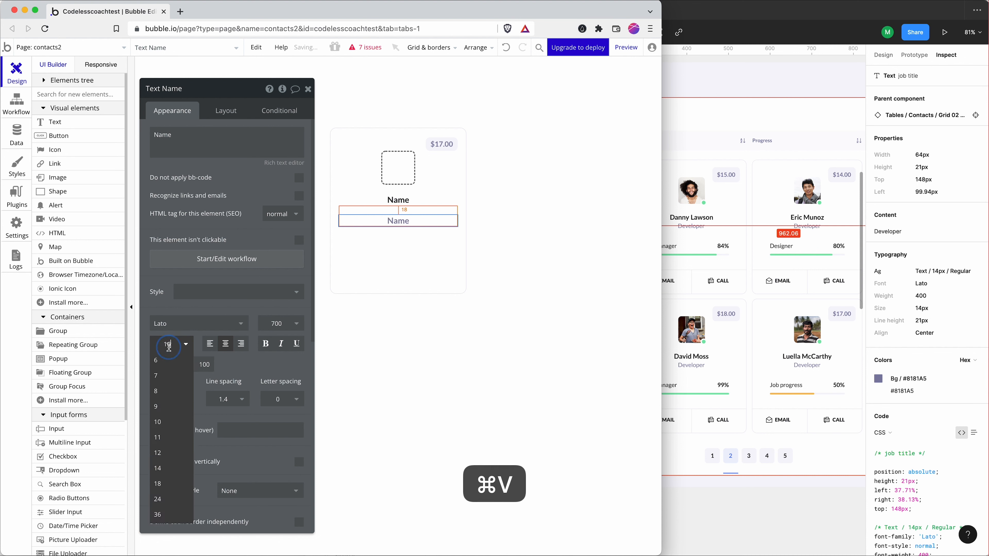
{"action": "left_click", "coordinate": [166, 469]}
{"action": "left_click", "coordinate": [280, 323]}
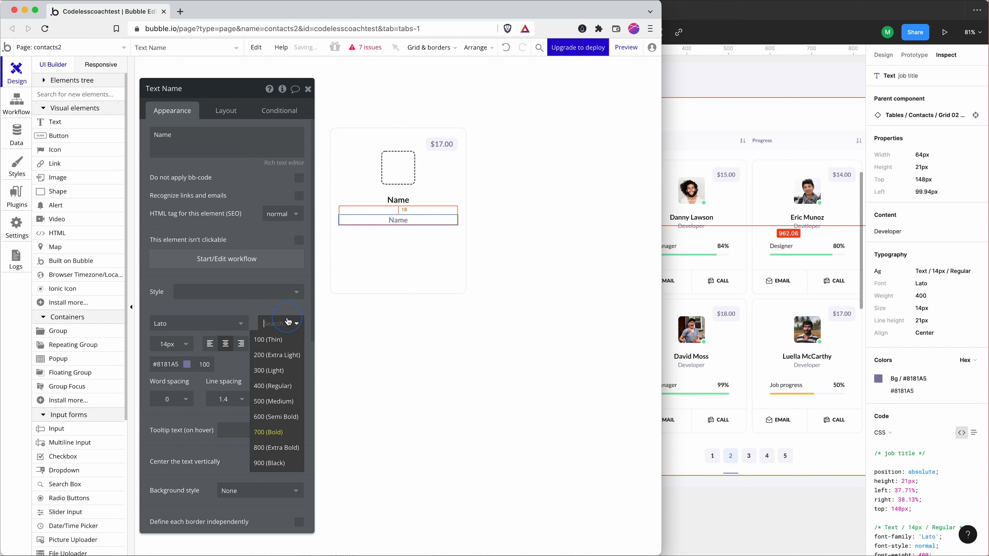
{"action": "left_click", "coordinate": [282, 389]}
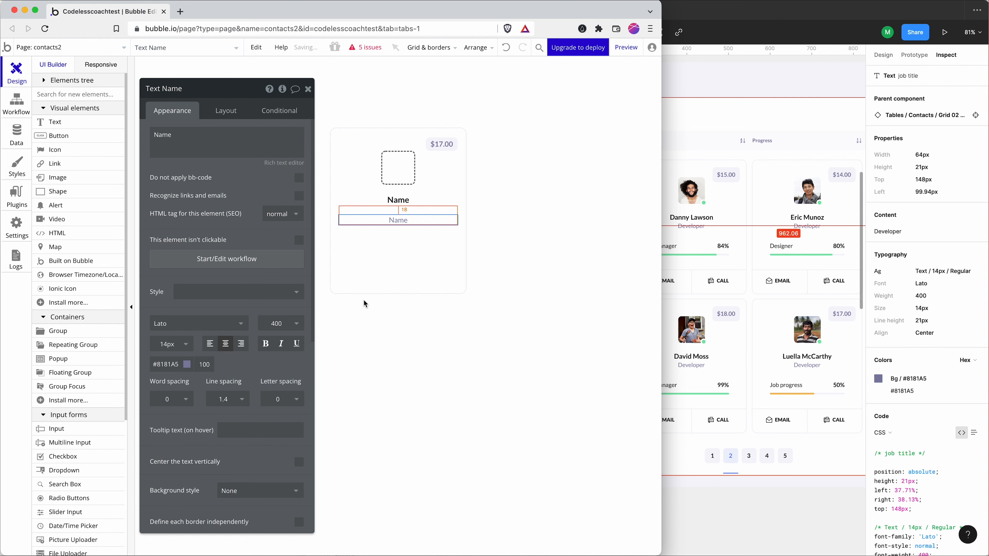
Set the duplicated text's top margin to 2 px.
{"action": "left_click", "coordinate": [222, 113]}
{"action": "type", "text": "0"}
{"action": "key", "text": "Return"}
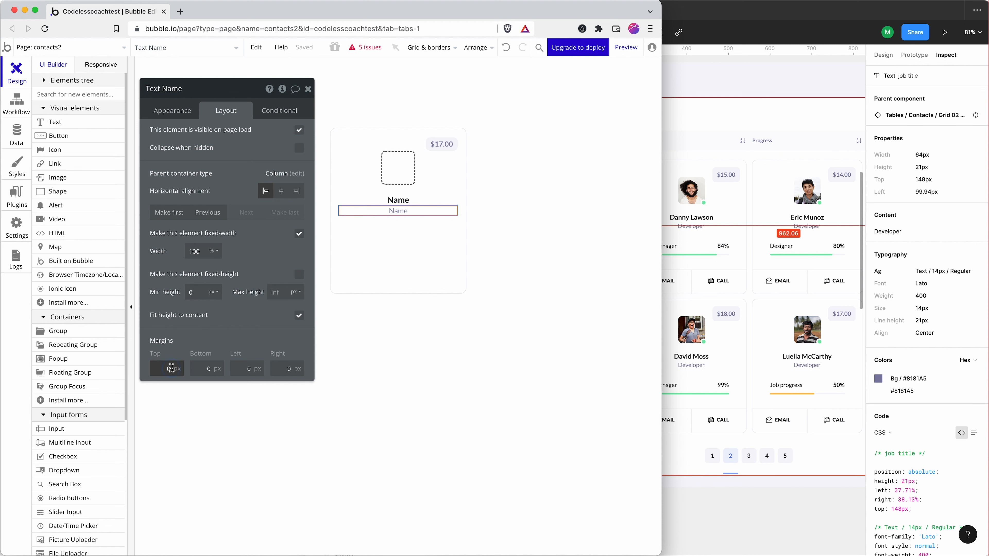
{"action": "key", "text": "Return"}
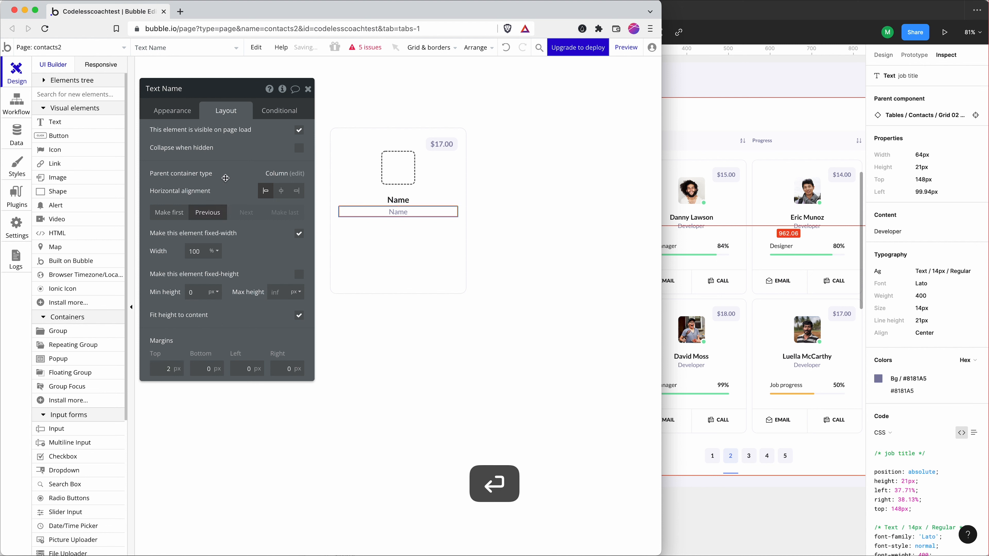
Replace the content of the duplicated text below Name with "Position".
{"action": "left_click", "coordinate": [179, 113]}
{"action": "left_click", "coordinate": [202, 157]}
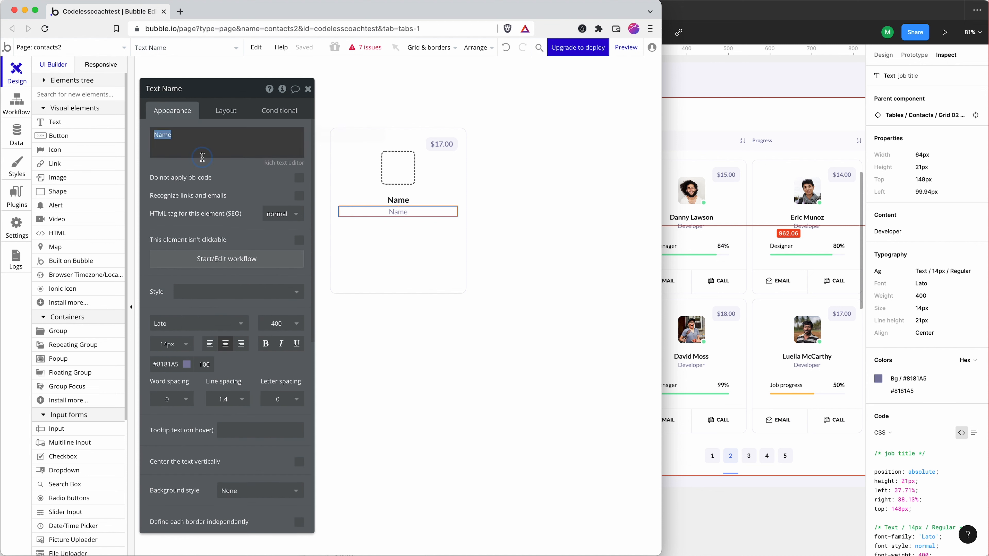
{"action": "type", "text": "Poso"}
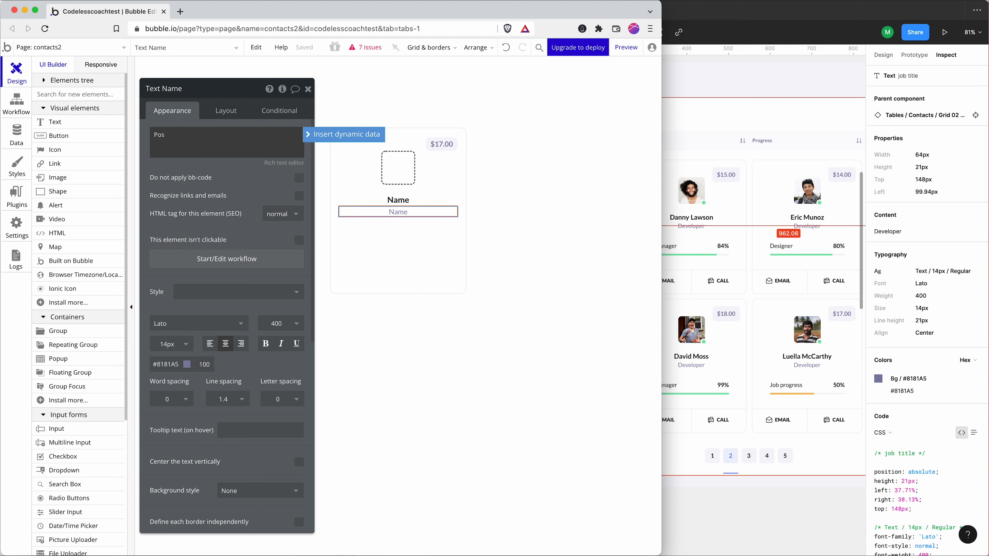
{"action": "left_click", "coordinate": [520, 222]}
Check the contact card in Figma, return to Bubble and search the available elements for "progr".
{"action": "left_click", "coordinate": [787, 226]}
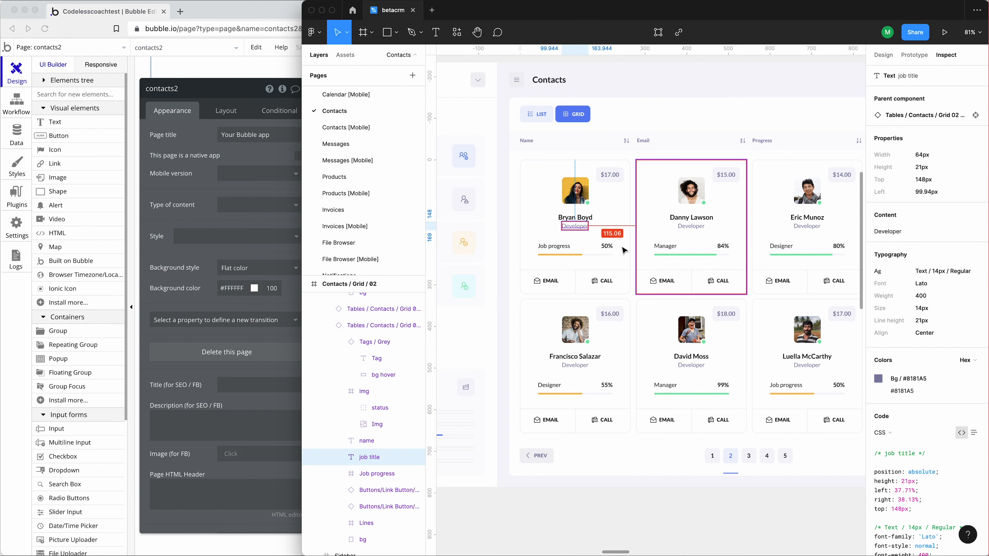
{"action": "left_click", "coordinate": [289, 12]}
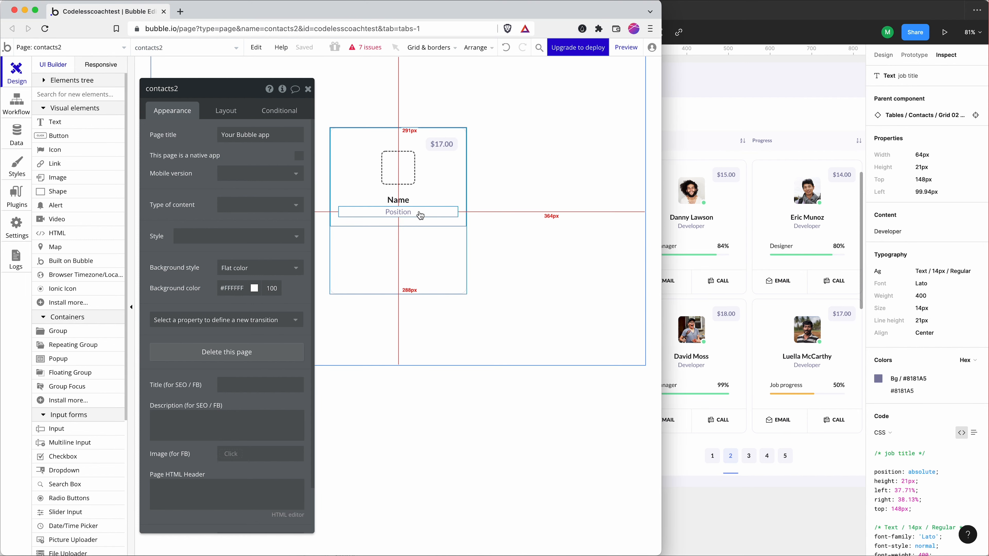
{"action": "left_click", "coordinate": [404, 210]}
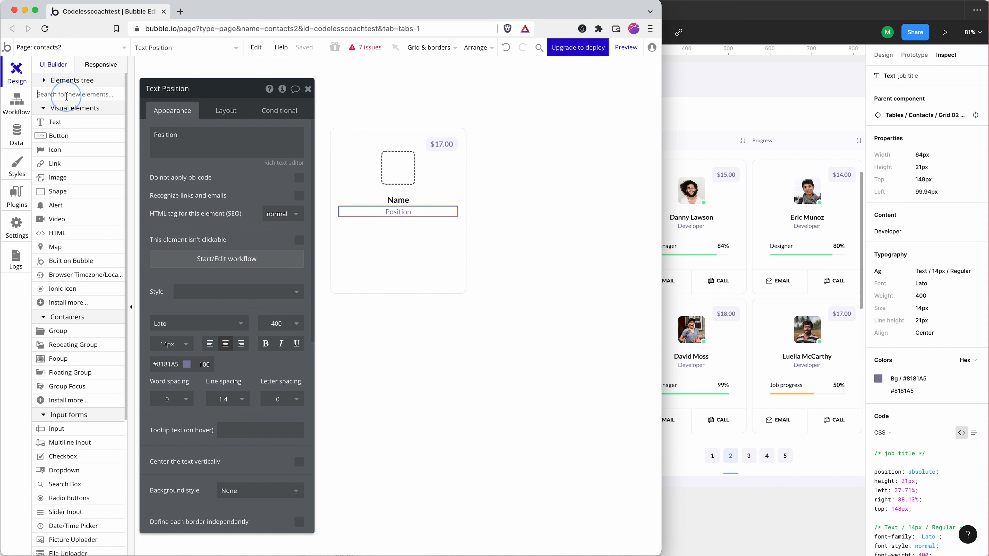
{"action": "type", "text": "progr"}
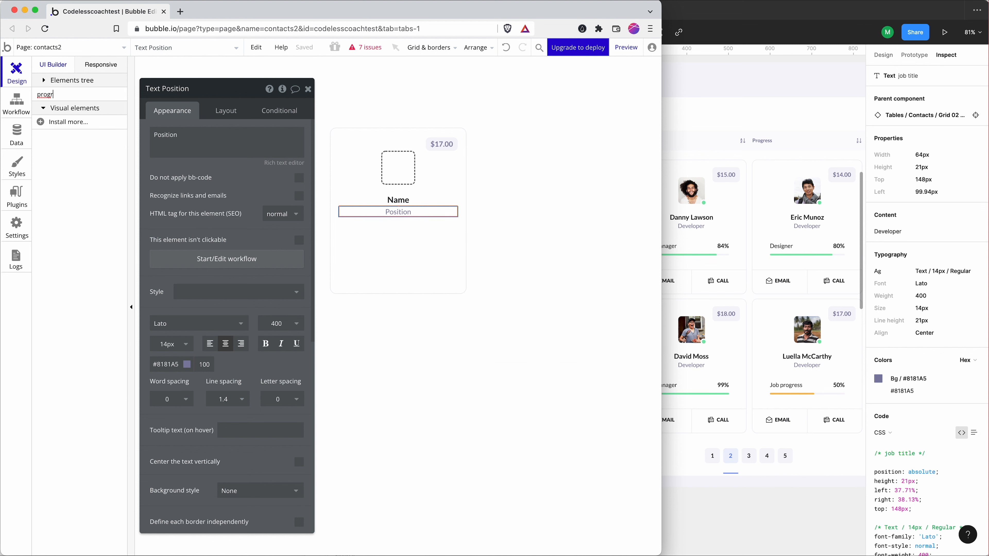
{"action": "key", "text": "BackSpace"}
{"action": "key", "text": "BackSpace"}
{"action": "key", "text": "BackSpace"}
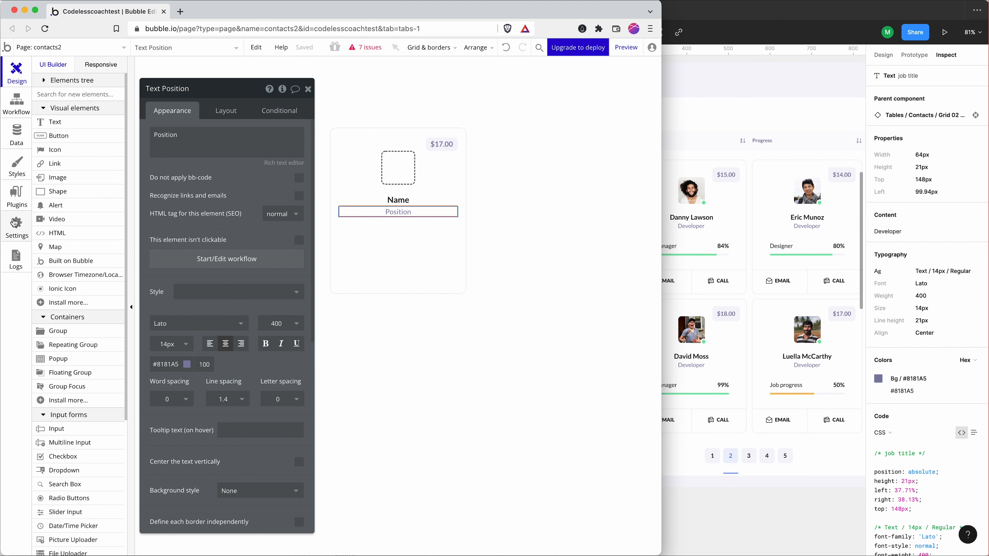
Search the plugins for "progress" and install the Progress Bar plugin by Bubble.
{"action": "left_click", "coordinate": [16, 194]}
{"action": "left_click", "coordinate": [616, 75]}
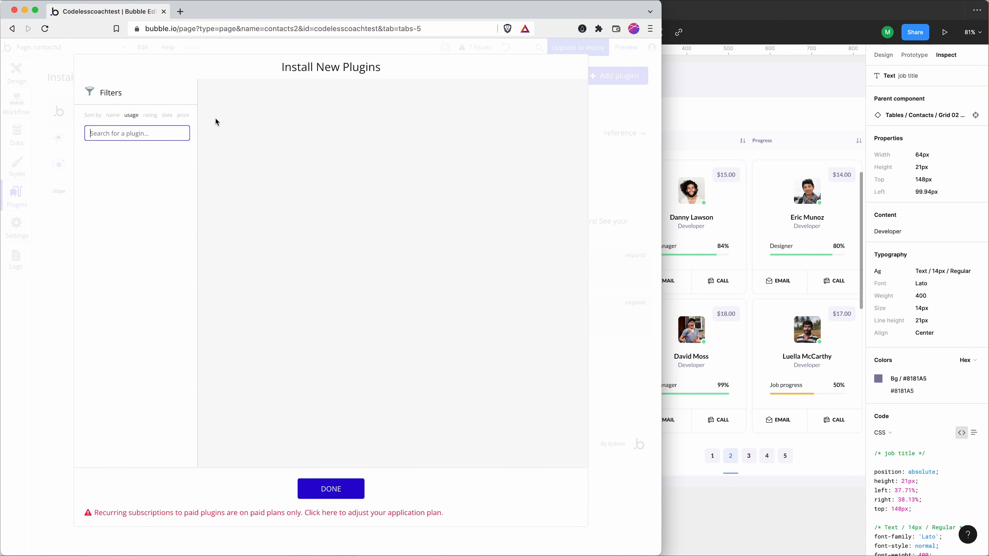
{"action": "type", "text": "progress"}
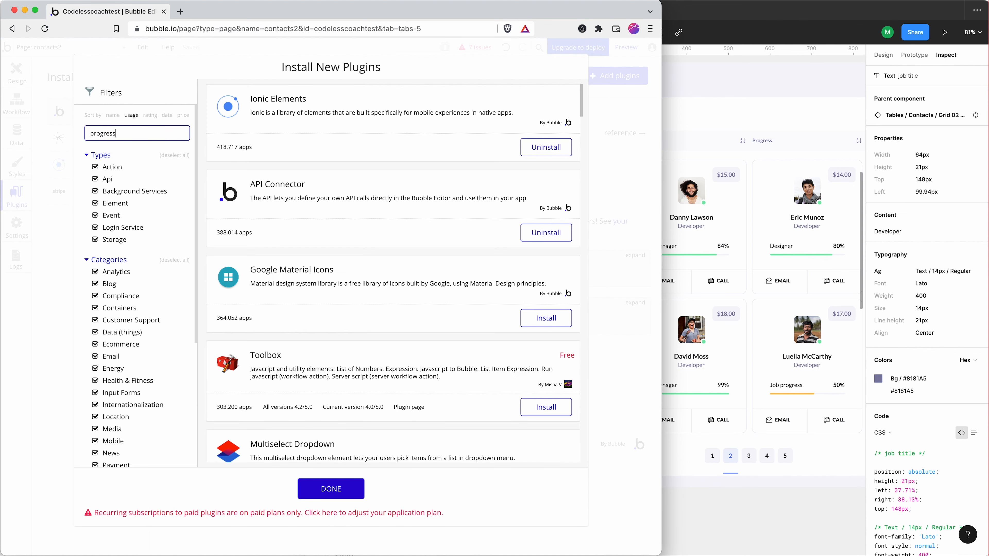
{"action": "left_click", "coordinate": [546, 147]}
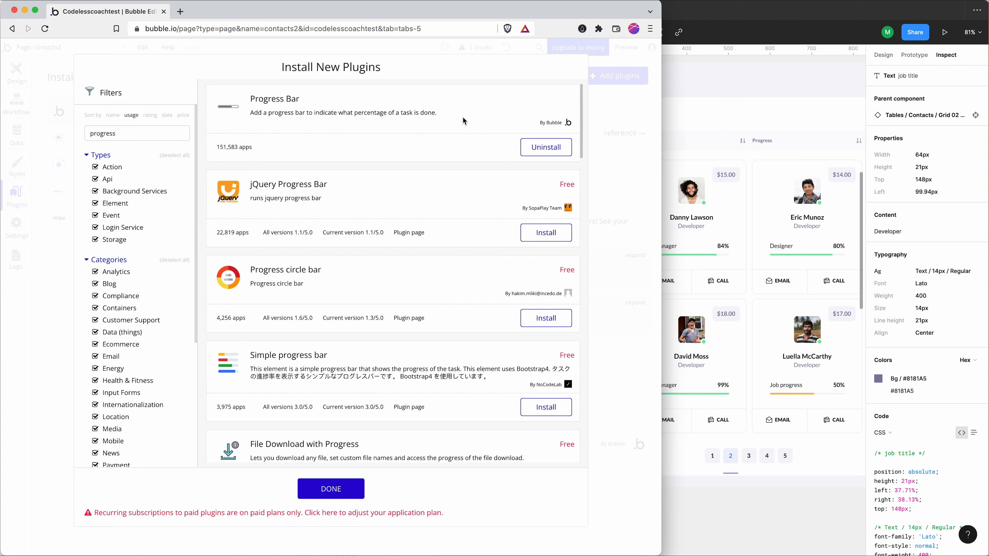
{"action": "left_click", "coordinate": [309, 492]}
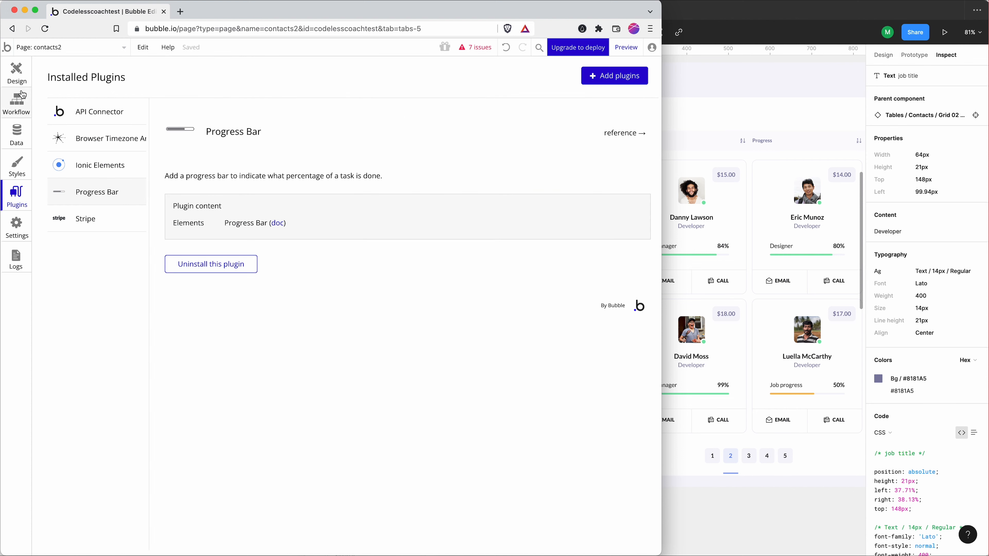
Return to the page design and add a Progress Bar about 167 px wide and 10 px high below the Position text.
{"action": "left_click", "coordinate": [16, 80]}
{"action": "left_click", "coordinate": [74, 95]}
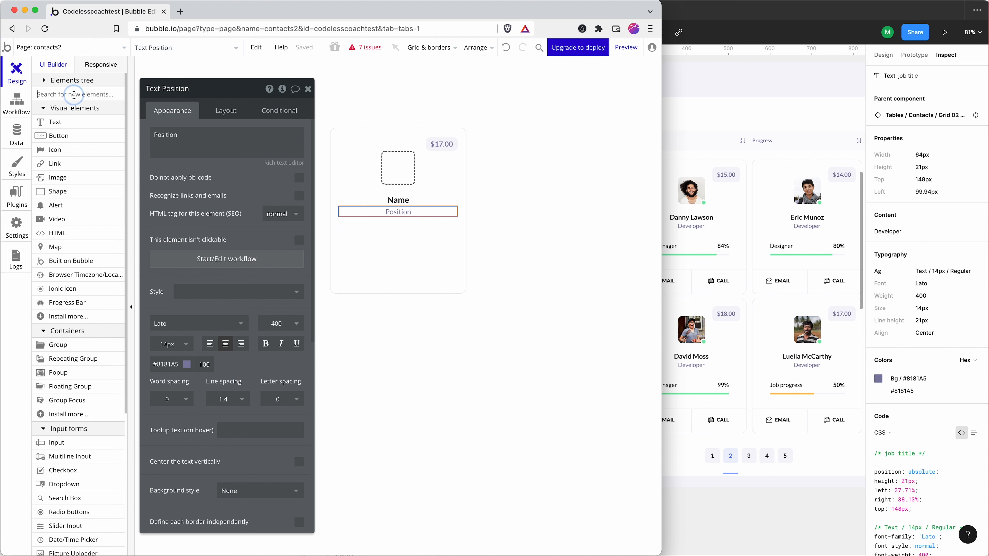
{"action": "type", "text": "progr"}
{"action": "left_click", "coordinate": [81, 122]}
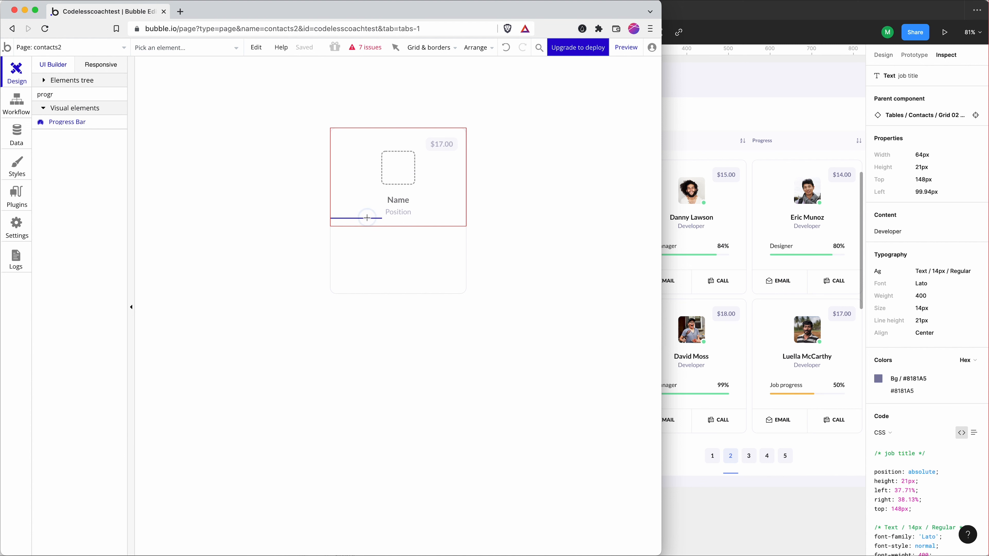
{"action": "left_click_drag", "start_coordinate": [367, 218], "coordinate": [454, 227]}
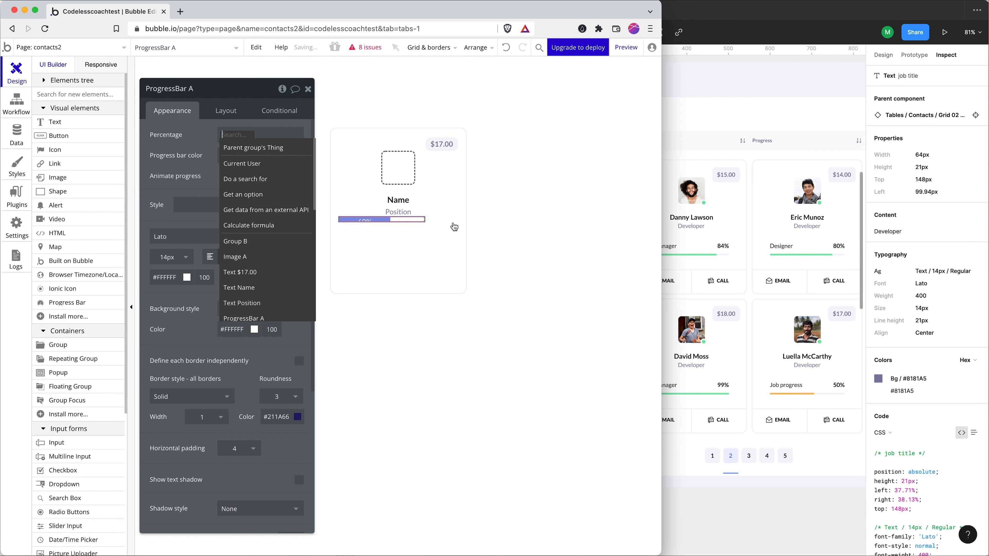
{"action": "left_click", "coordinate": [206, 129]}
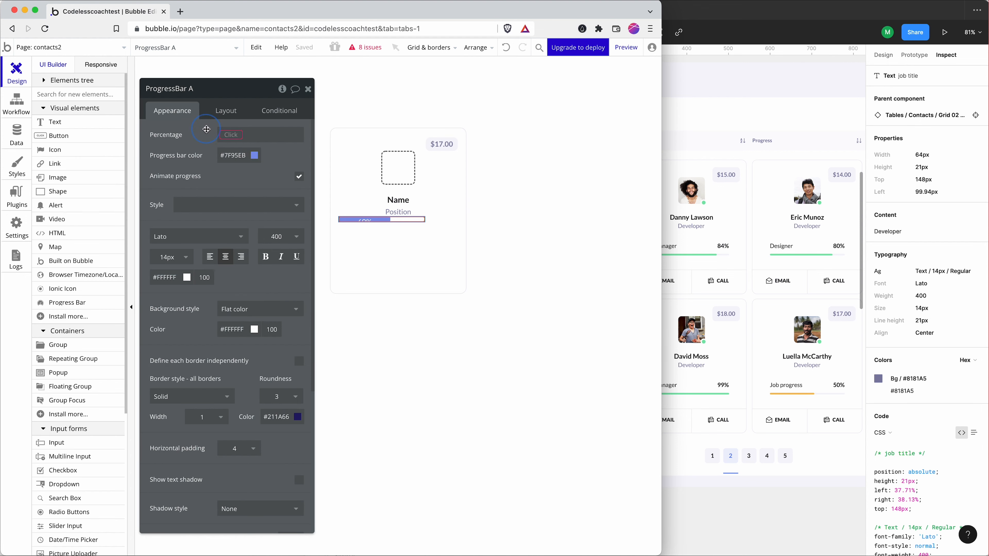
Switch to Figma and copy the background color #F5F5FA of the first card's progress bar.
{"action": "left_click", "coordinate": [681, 234]}
{"action": "left_click", "coordinate": [596, 255]}
{"action": "left_click", "coordinate": [596, 255]}
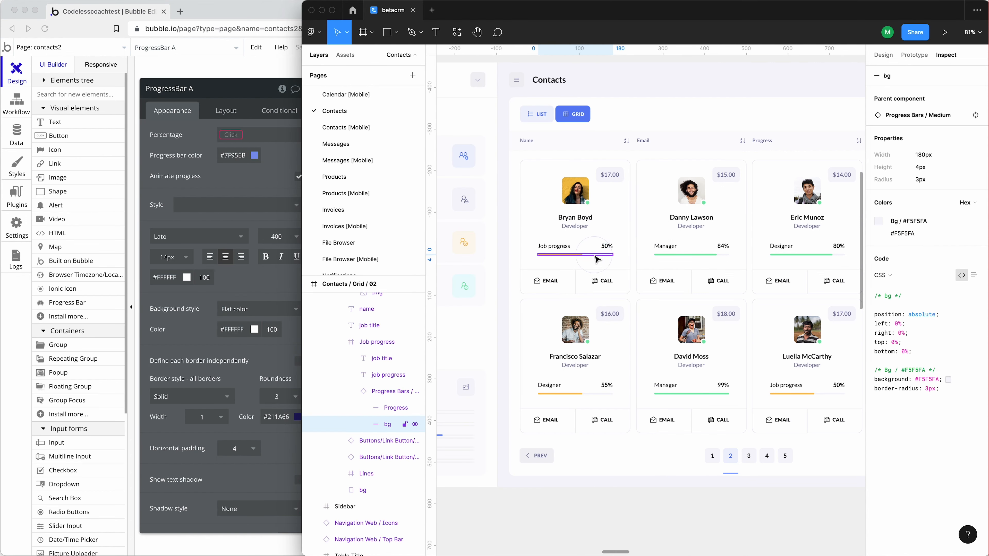
{"action": "double_click", "coordinate": [926, 378]}
{"action": "key", "text": "super+c"}
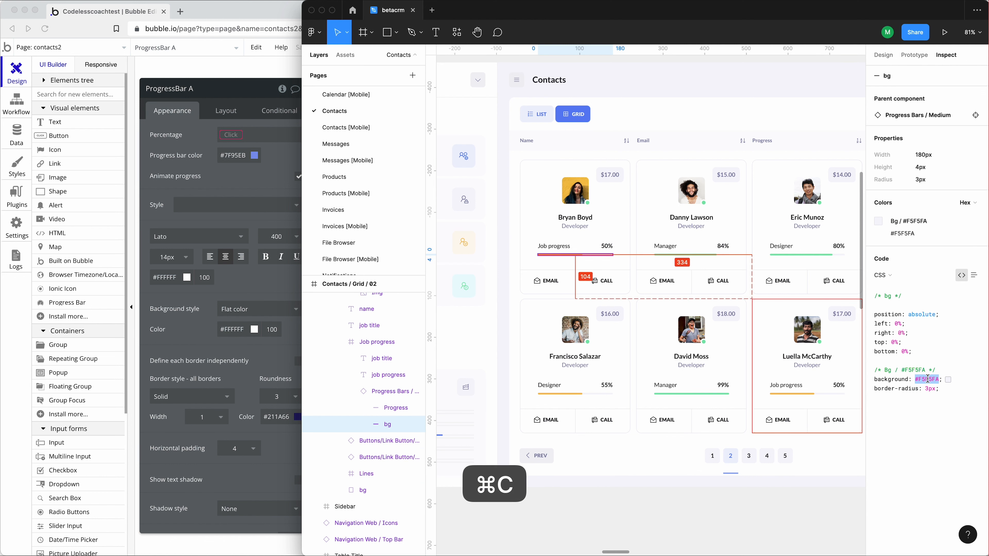
Return to Bubble and set both the progress bar's font color and its background color to #F5F5FA.
{"action": "left_click", "coordinate": [207, 218]}
{"action": "left_click", "coordinate": [176, 277]}
{"action": "key", "text": "super+v"}
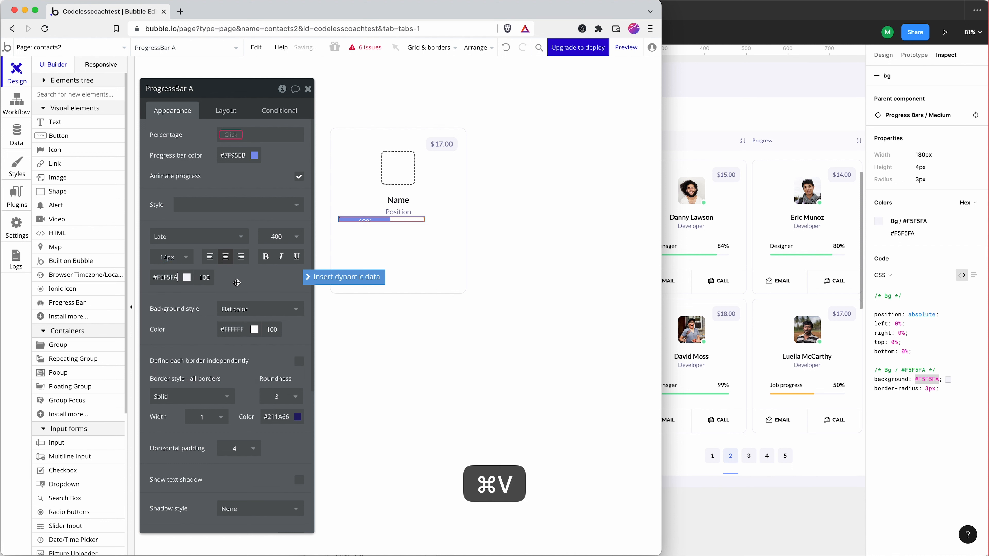
{"action": "left_click", "coordinate": [233, 330]}
{"action": "key", "text": "super+v"}
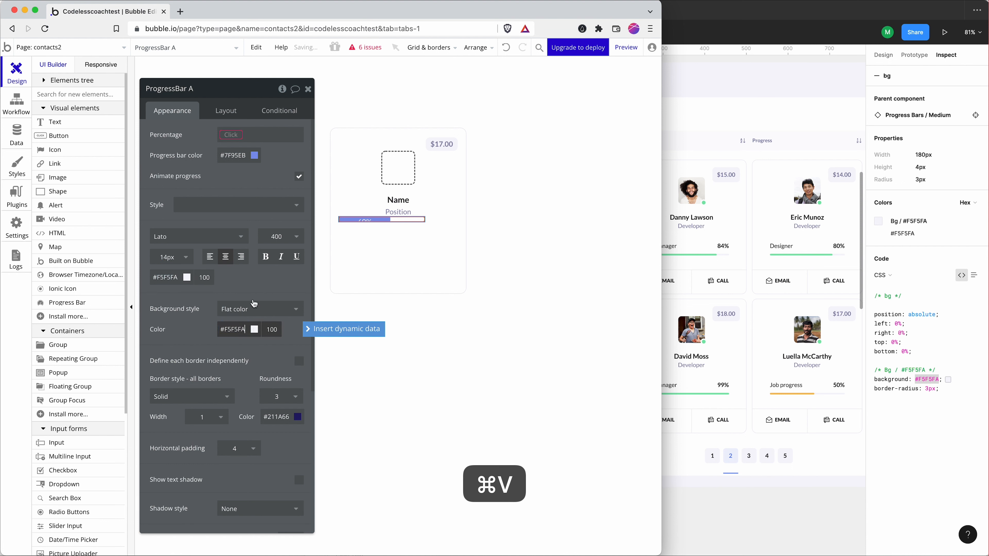
Set the progress bar's font size to 0px and its border style to None.
{"action": "left_click", "coordinate": [159, 261]}
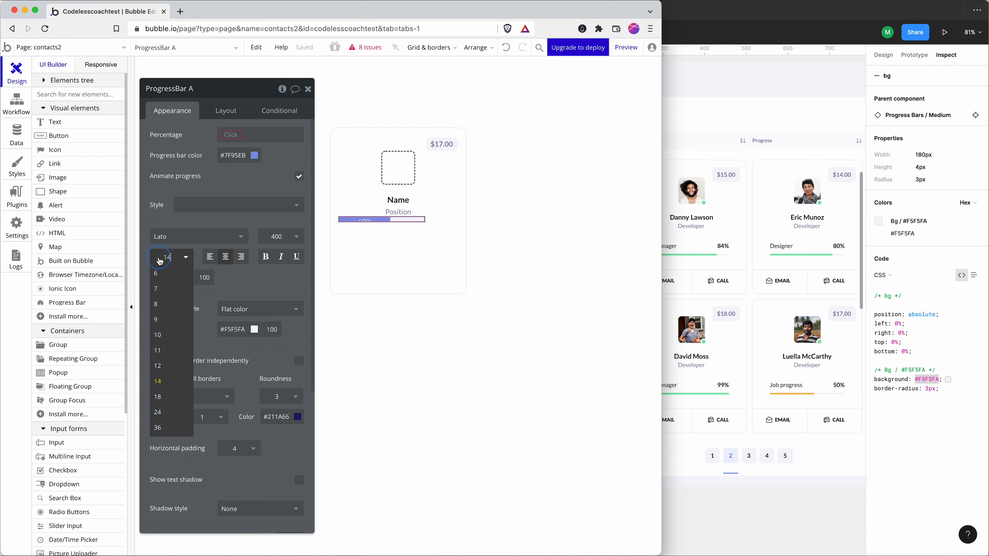
{"action": "left_click", "coordinate": [160, 261]}
{"action": "left_click", "coordinate": [164, 256]}
{"action": "left_click", "coordinate": [165, 256]}
{"action": "left_click", "coordinate": [166, 256]}
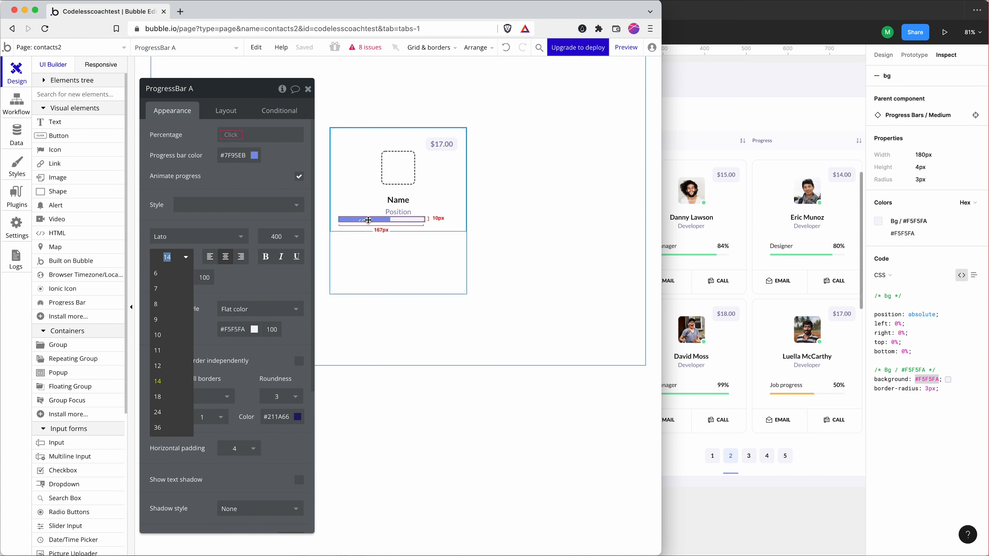
{"action": "type", "text": "0"}
{"action": "key", "text": "Return"}
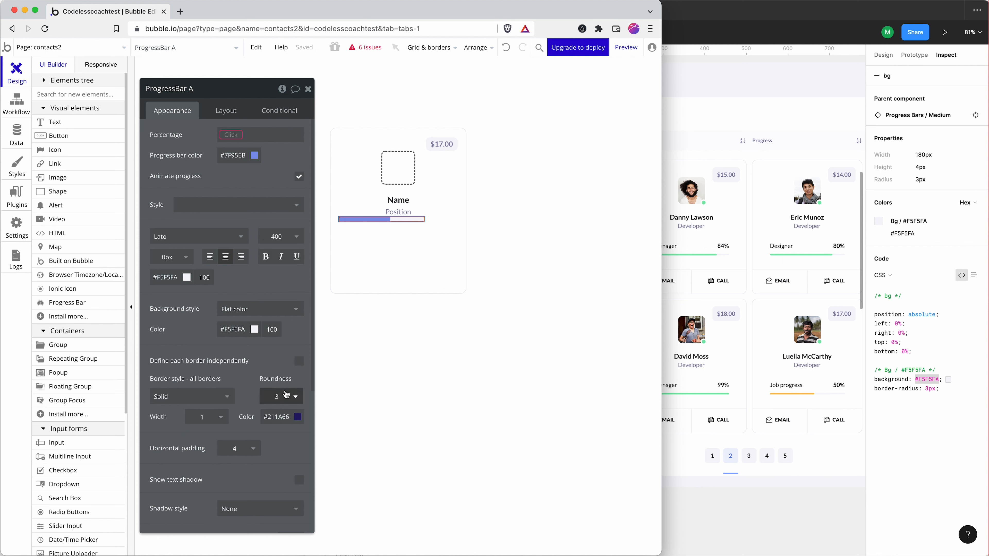
{"action": "left_click", "coordinate": [192, 396]}
{"action": "left_click", "coordinate": [187, 413]}
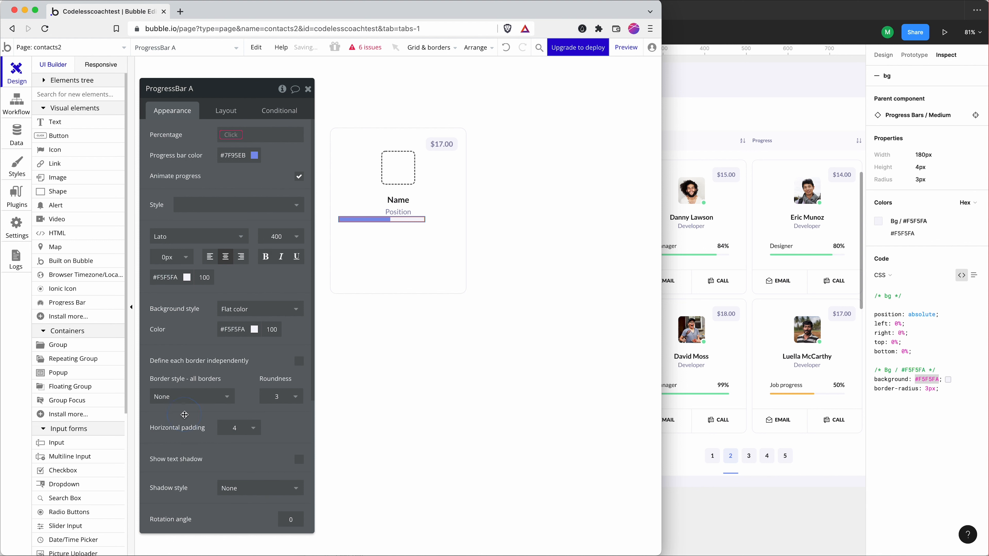
Switch to Figma and copy the fill color #7CE7AC of the second card's green progress bar.
{"action": "left_click", "coordinate": [697, 264]}
{"action": "left_click", "coordinate": [672, 257]}
{"action": "double_click", "coordinate": [672, 255]}
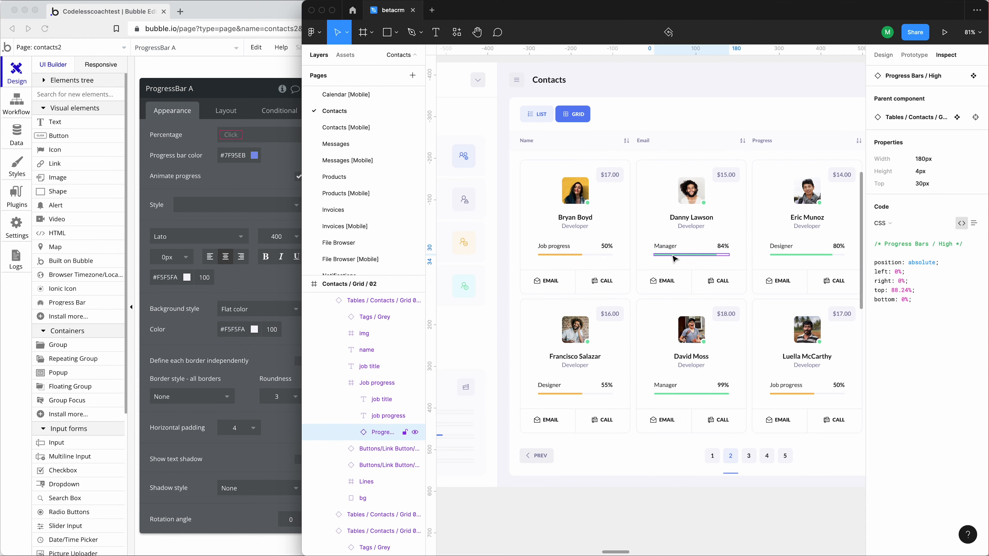
{"action": "double_click", "coordinate": [673, 255]}
{"action": "left_click", "coordinate": [904, 233]}
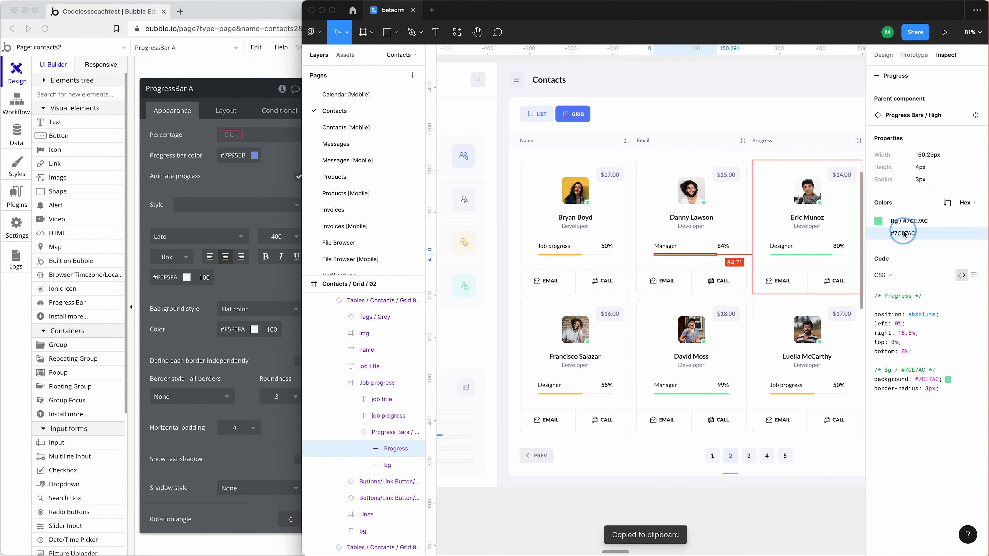
Return to Bubble, clear the progress bar's color value and set its percentage to 50.
{"action": "left_click", "coordinate": [249, 226]}
{"action": "left_click", "coordinate": [233, 155]}
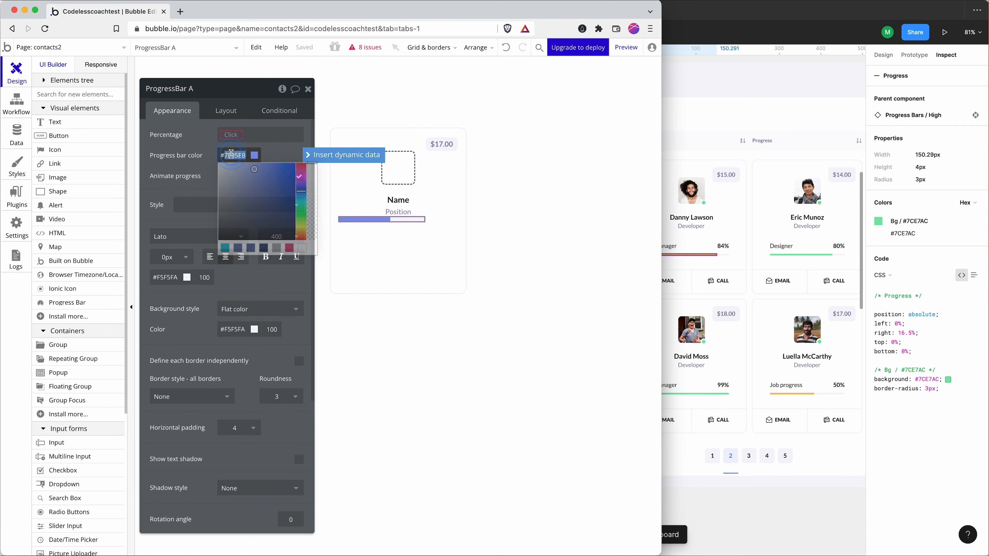
{"action": "key", "text": "BackSpace"}
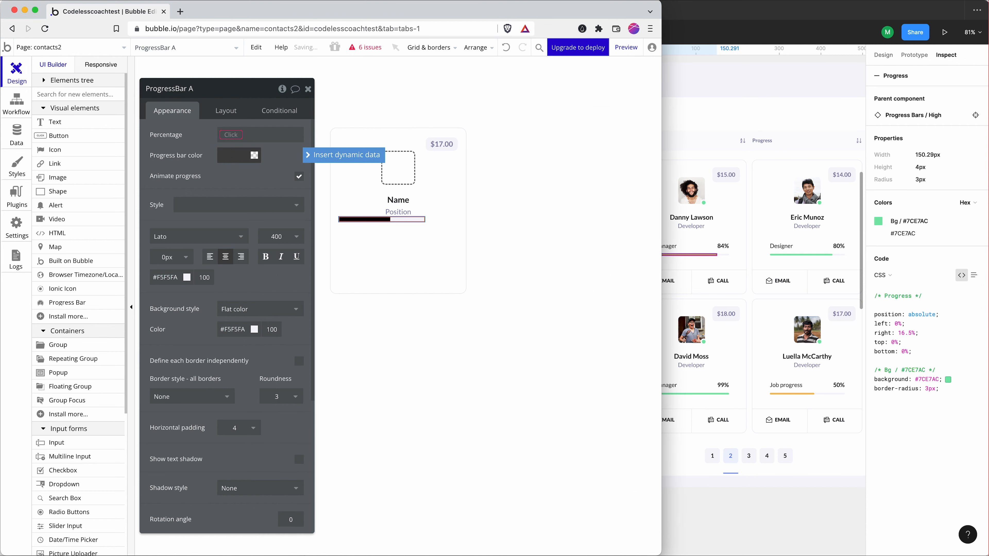
{"action": "key", "text": "super+v"}
{"action": "left_click", "coordinate": [231, 136]}
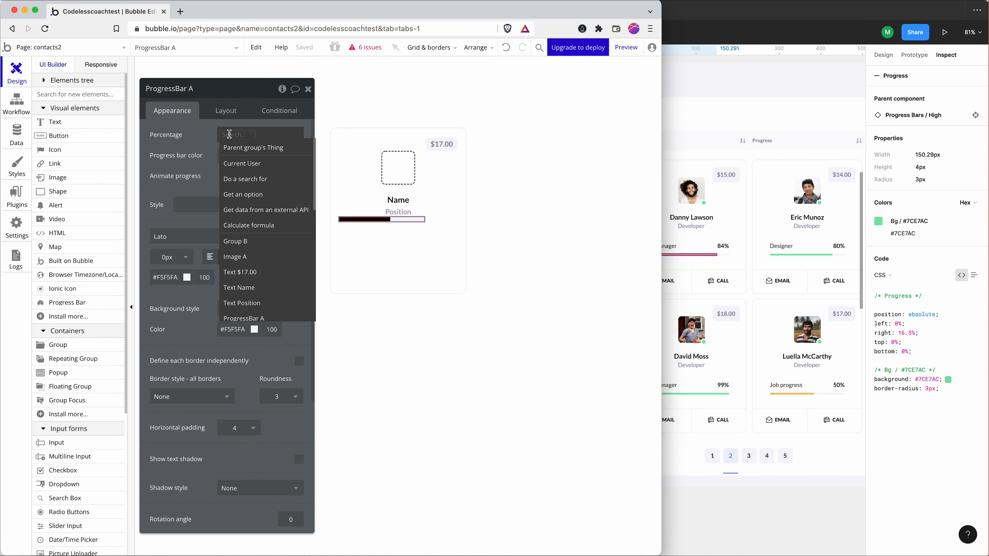
{"action": "type", "text": "50"}
{"action": "key", "text": "Return"}
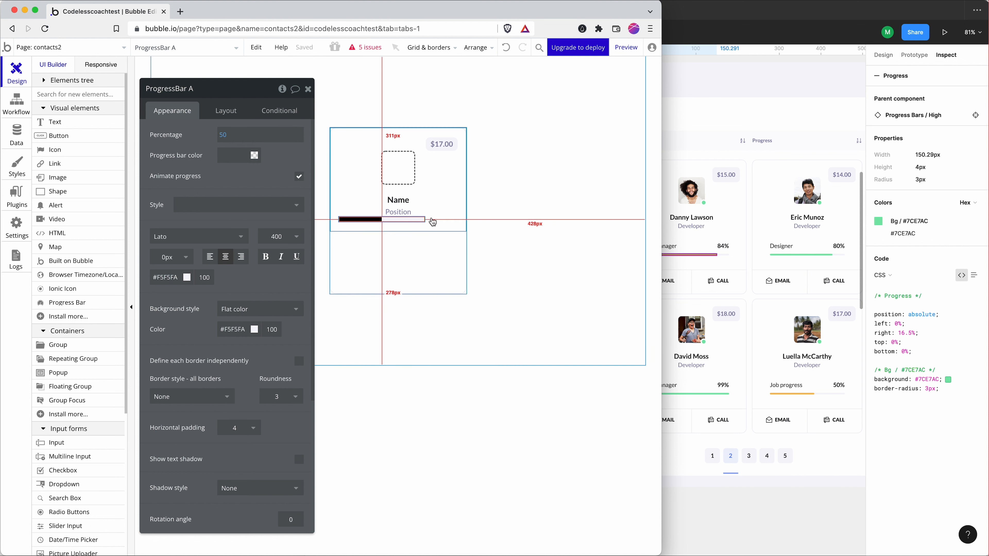
Set the progress bar color to #7CE7AC.
{"action": "left_click", "coordinate": [237, 155]}
{"action": "key", "text": "super+v"}
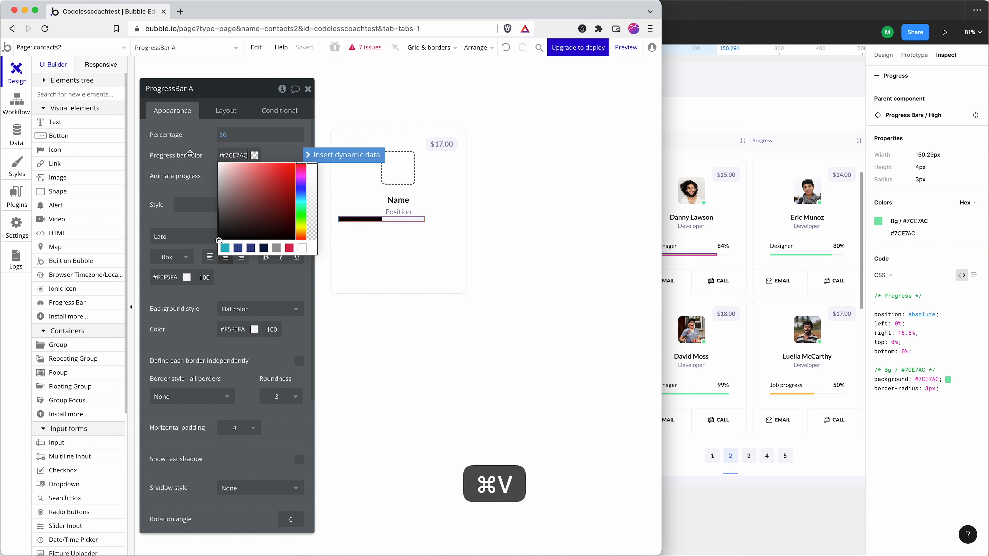
{"action": "left_click", "coordinate": [189, 155]}
{"action": "left_click", "coordinate": [235, 152]}
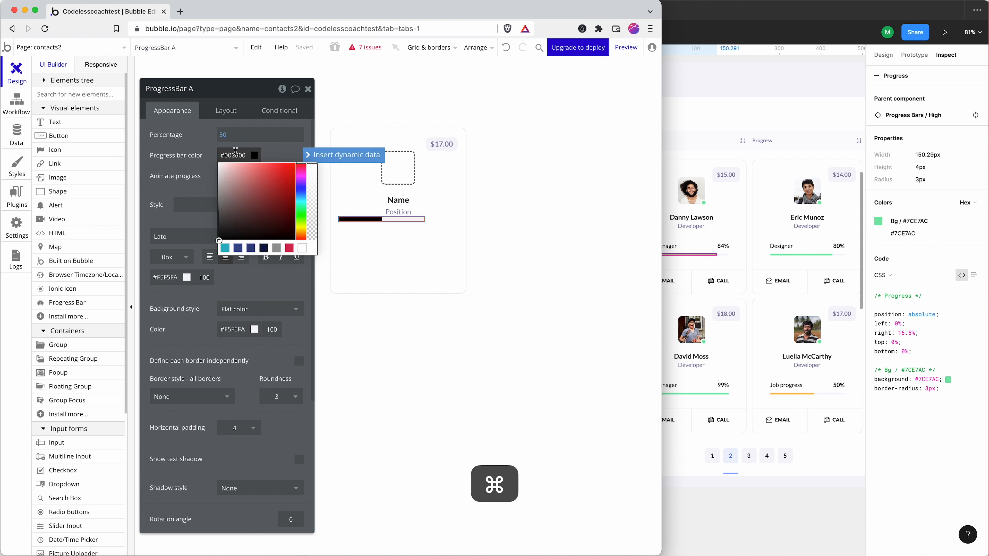
{"action": "key", "text": "super+v"}
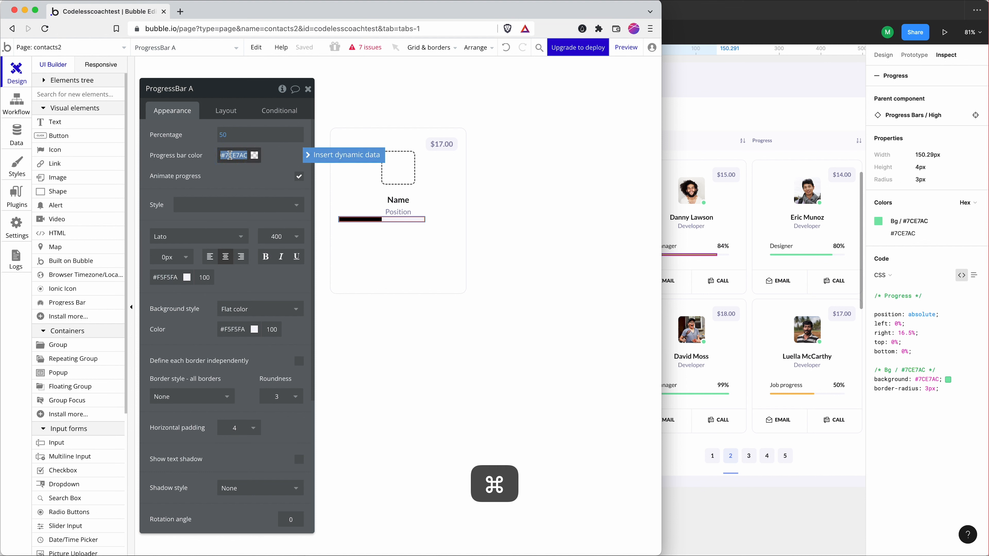
{"action": "key", "text": "super+v"}
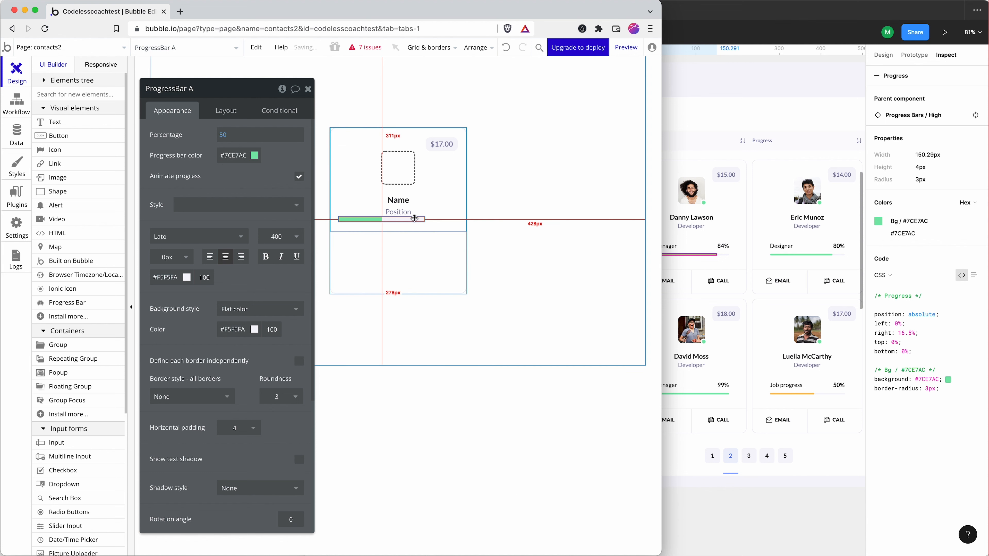
Set the progress bar's fixed width to 100% in its layout settings.
{"action": "left_click", "coordinate": [227, 112]}
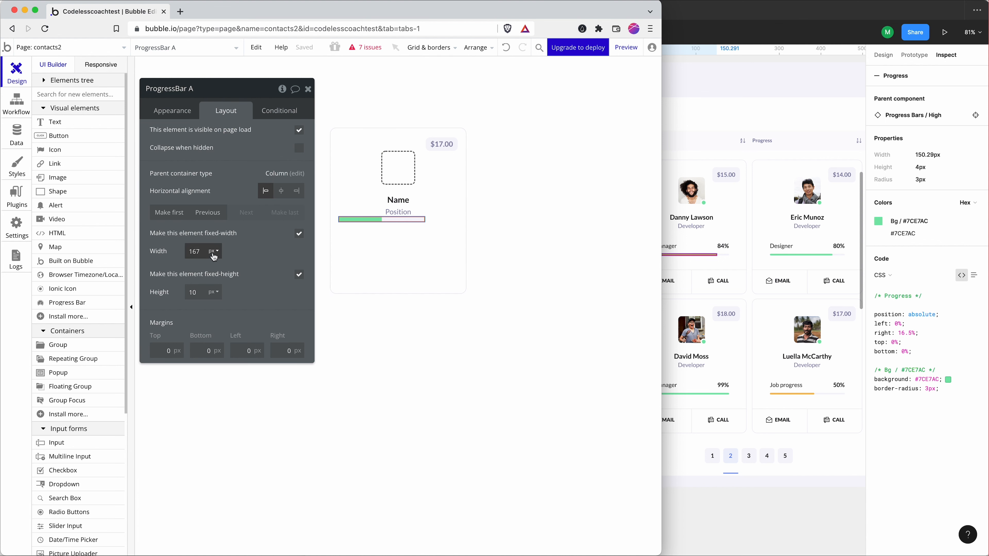
{"action": "type", "text": "100"}
{"action": "left_click", "coordinate": [216, 256]}
{"action": "left_click", "coordinate": [217, 289]}
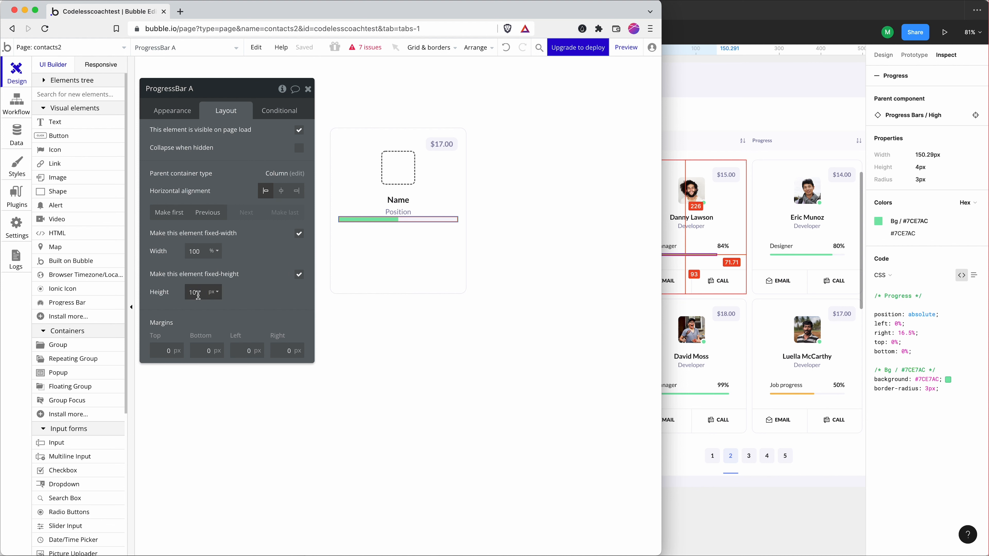
Set the progress bar's fixed height to 4 px and compare it with the Figma card.
{"action": "key", "text": "Return"}
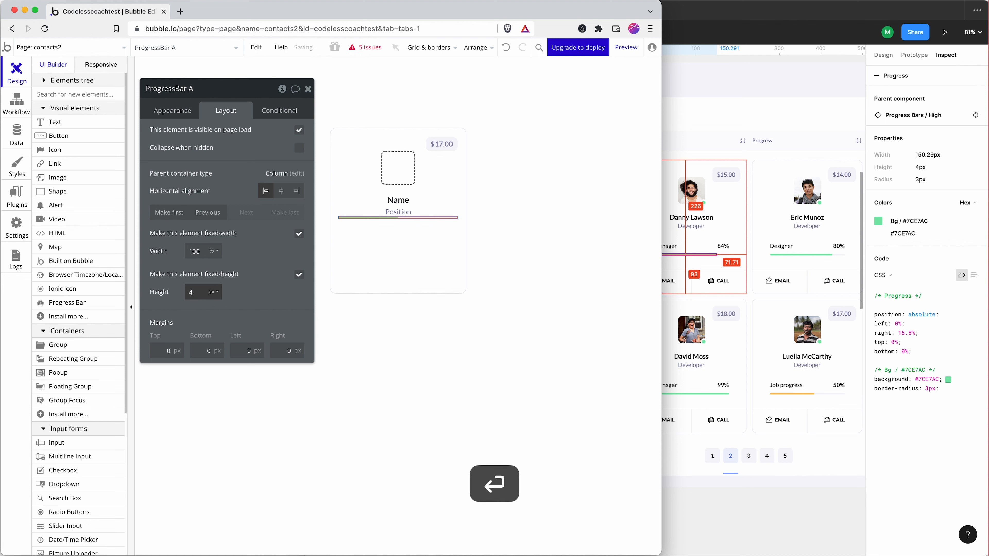
{"action": "left_click", "coordinate": [690, 209]}
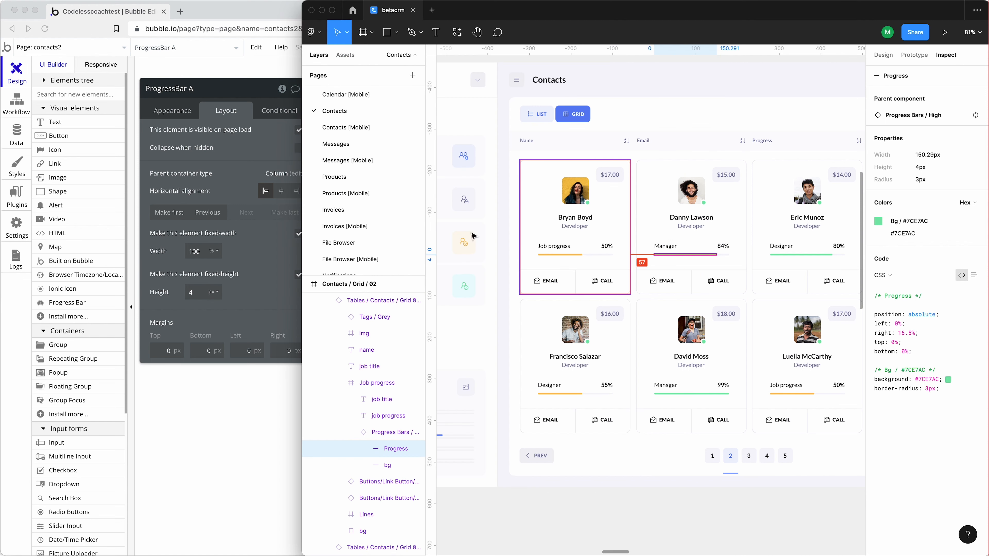
{"action": "left_click", "coordinate": [189, 409]}
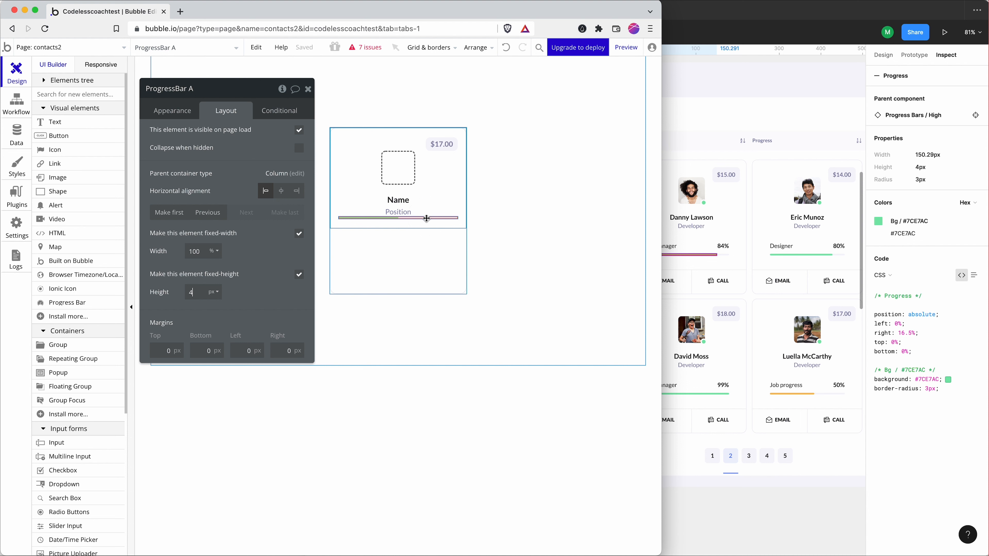
Add a group about 192 by 14 px between the Position text and the progress bar, using a Row container layout.
{"action": "left_click", "coordinate": [58, 345]}
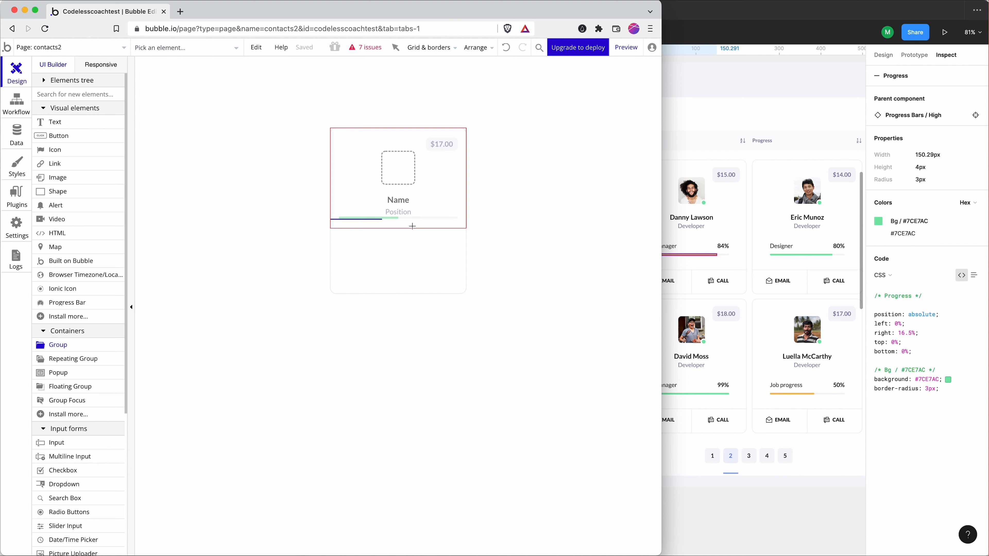
{"action": "left_click_drag", "start_coordinate": [350, 224], "coordinate": [450, 218]}
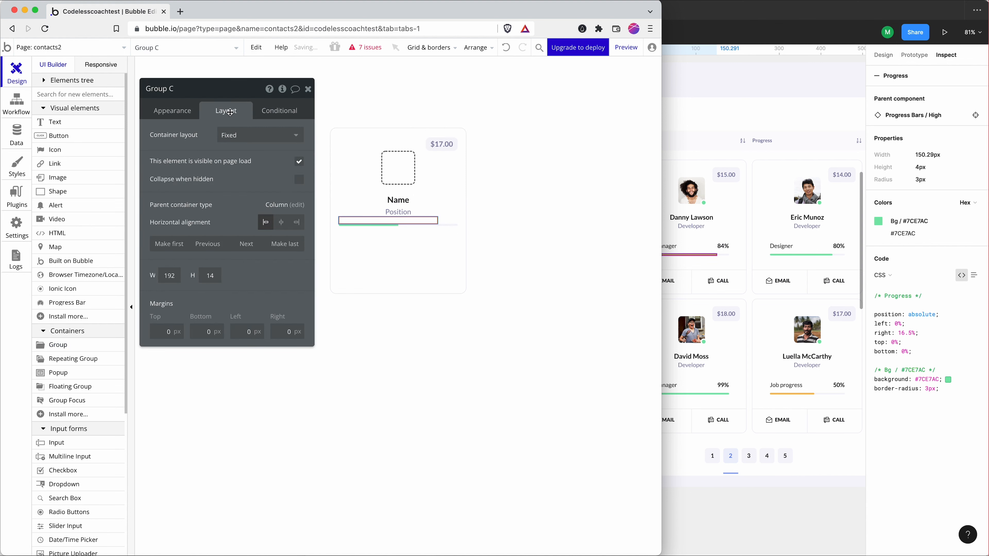
{"action": "left_click", "coordinate": [242, 135]}
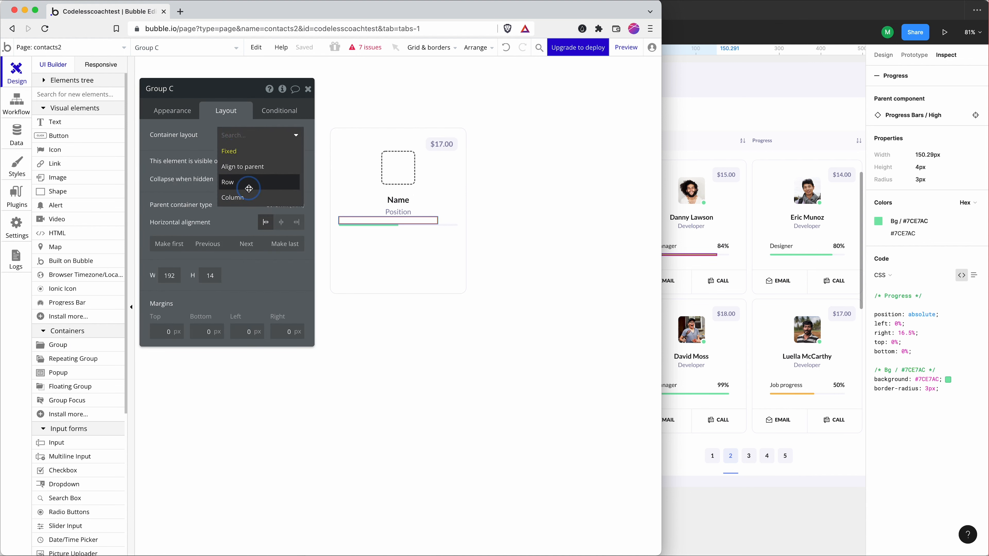
{"action": "left_click", "coordinate": [249, 188]}
Set the new row group's fixed width to 100% and its minimum height to 24 px.
{"action": "left_click", "coordinate": [209, 323]}
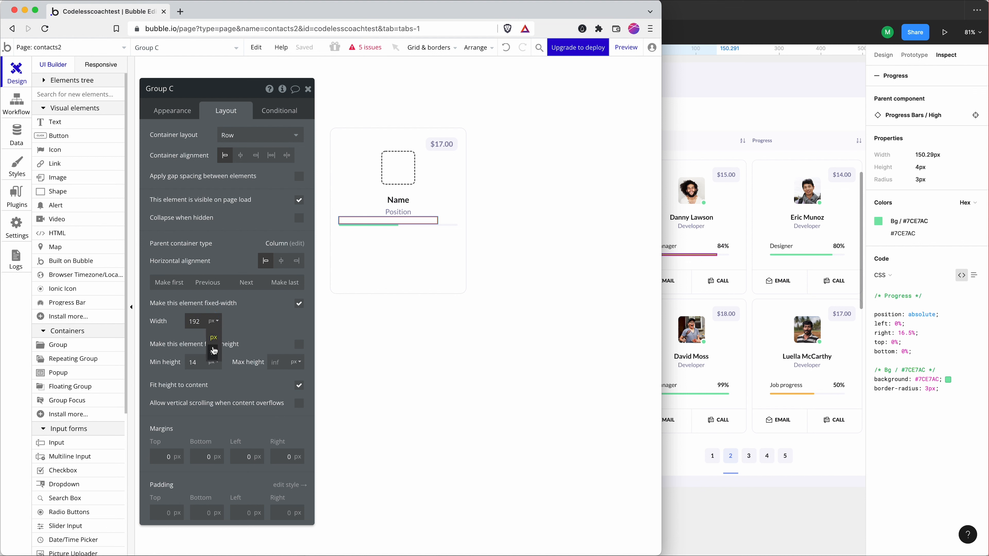
{"action": "left_click", "coordinate": [213, 346]}
{"action": "left_click", "coordinate": [195, 321]}
{"action": "type", "text": "100"}
{"action": "key", "text": "Return"}
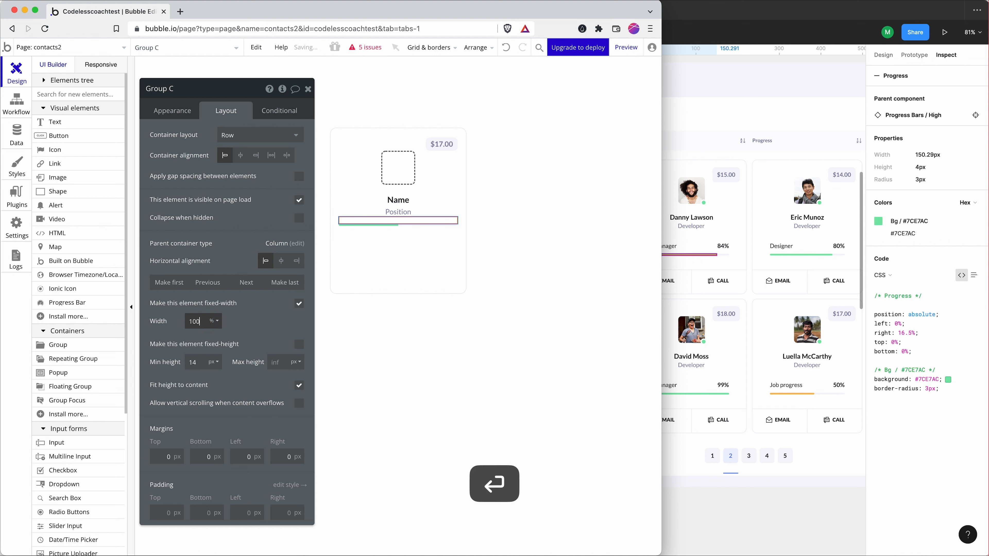
{"action": "left_click", "coordinate": [202, 364]}
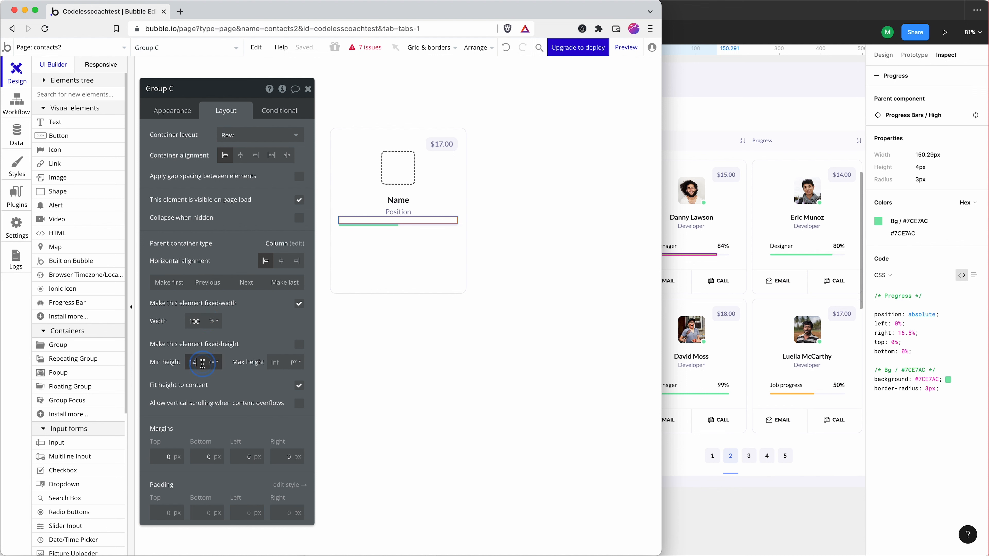
{"action": "key", "text": "Return"}
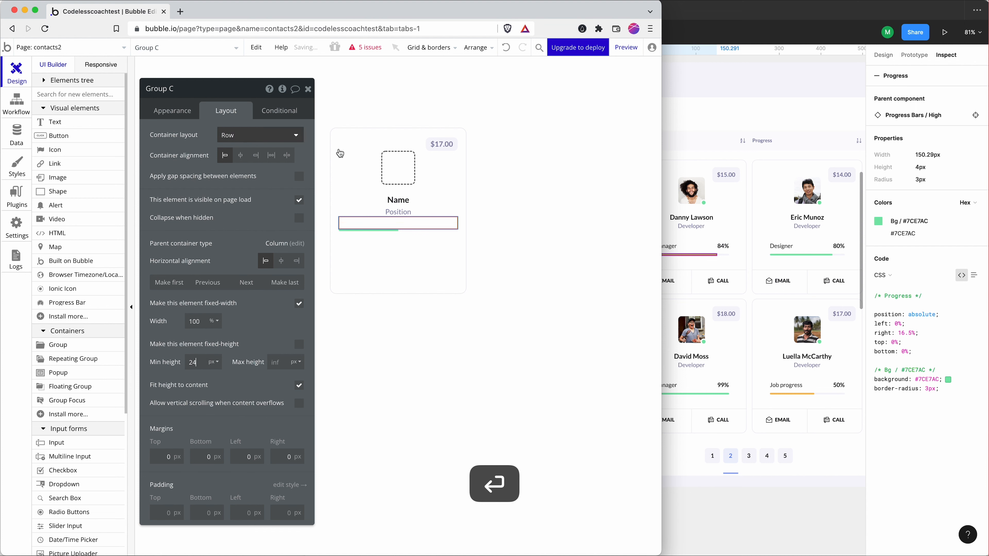
Check the Figma card, return to Bubble and paste a copy of the Position text into the row group.
{"action": "left_click", "coordinate": [801, 244]}
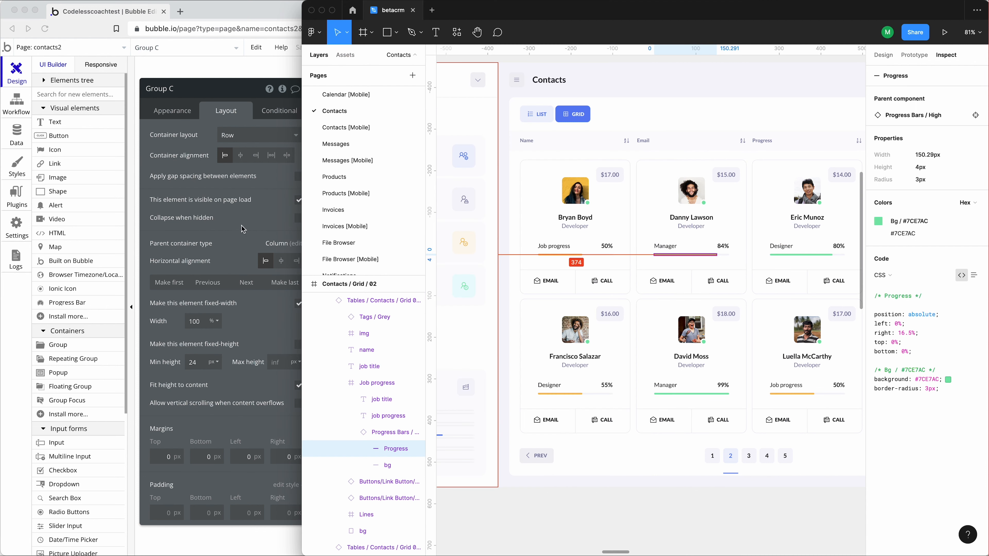
{"action": "left_click", "coordinate": [208, 79]}
{"action": "left_click", "coordinate": [404, 215]}
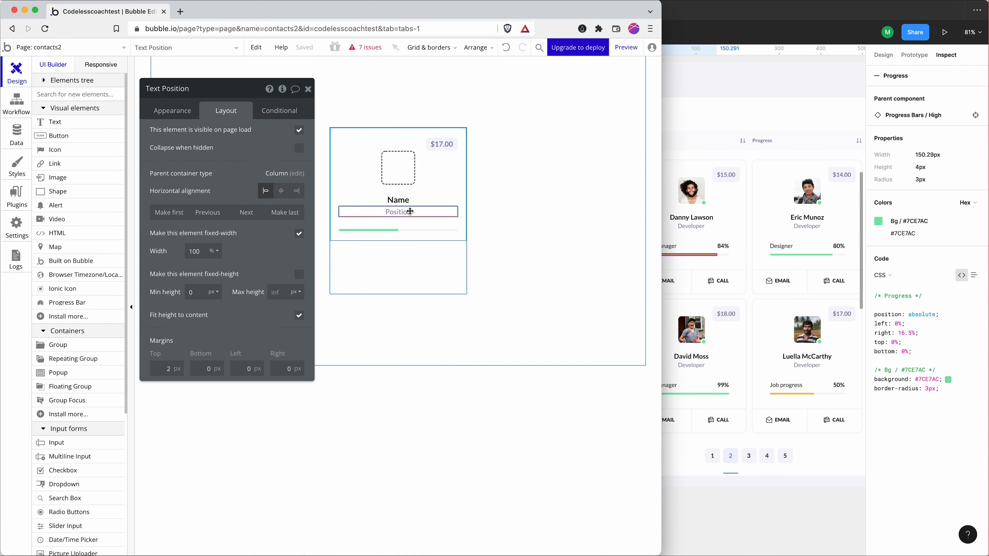
{"action": "key", "text": "super+c"}
{"action": "key", "text": "super+v"}
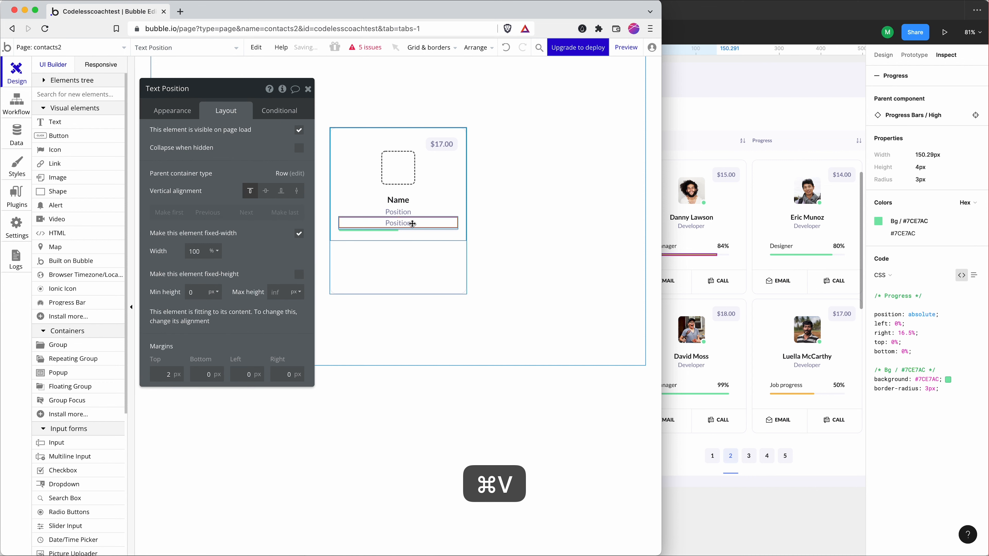
Switch to Figma and copy the text color #1C1D21 of the first card's Job progress label.
{"action": "left_click", "coordinate": [714, 225]}
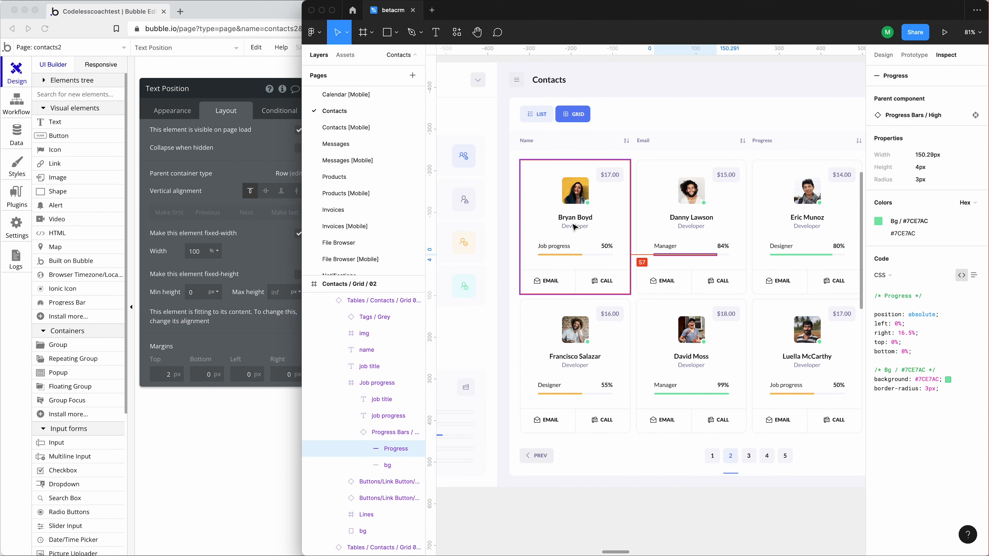
{"action": "left_click", "coordinate": [555, 248]}
{"action": "left_click", "coordinate": [907, 342]}
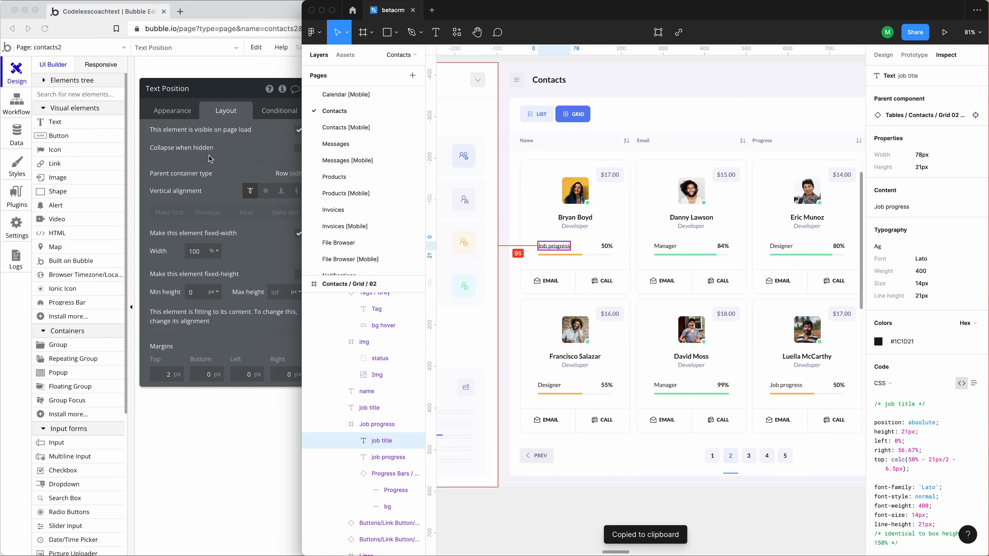
Return to Bubble and set the font color of the copied text in the row group to #1C1D21.
{"action": "left_click", "coordinate": [182, 132]}
{"action": "left_click", "coordinate": [177, 113]}
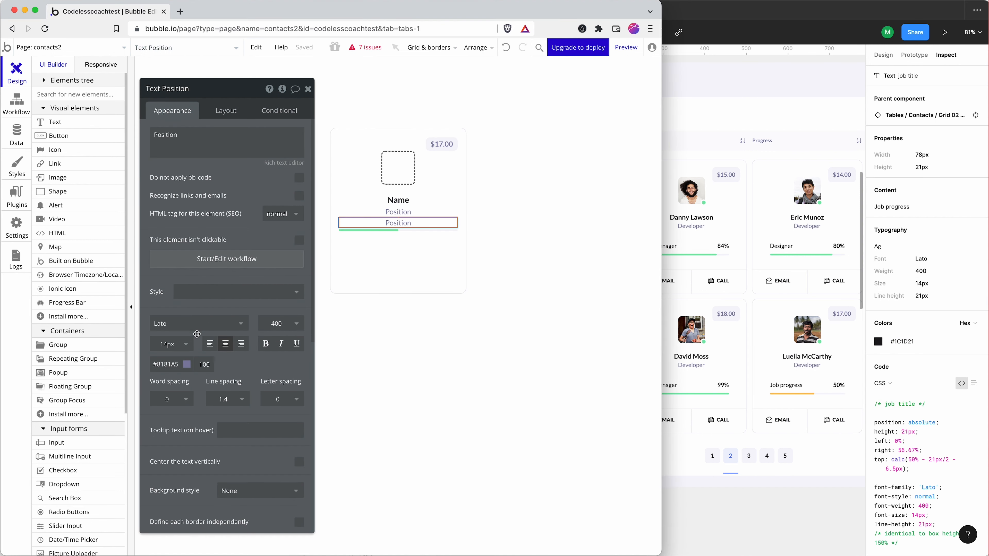
{"action": "left_click", "coordinate": [164, 365]}
{"action": "key", "text": "super+a"}
{"action": "key", "text": "super+v"}
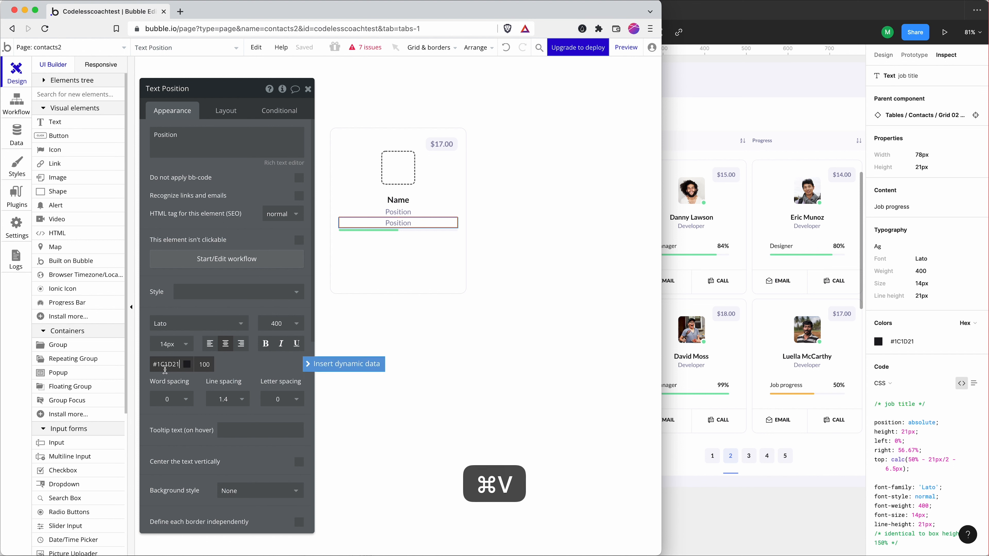
{"action": "key", "text": "Return"}
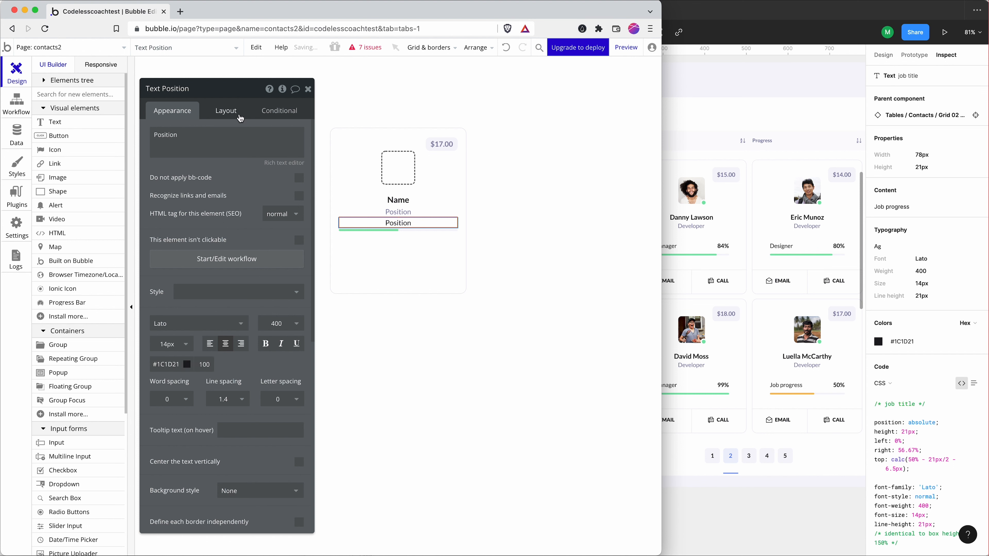
Turn off fixed width for the copied text and set its minimum width to 0%.
{"action": "left_click", "coordinate": [233, 115]}
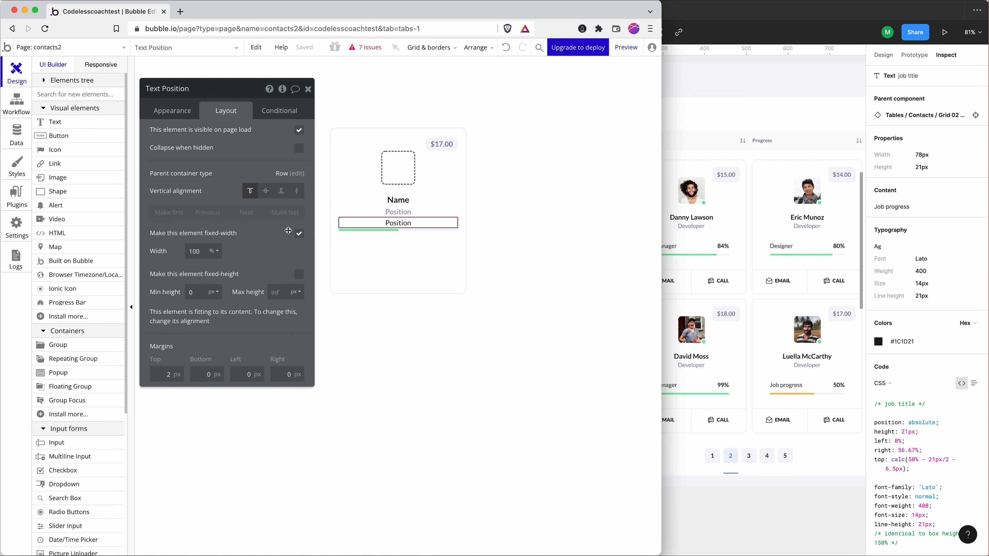
{"action": "left_click", "coordinate": [298, 234]}
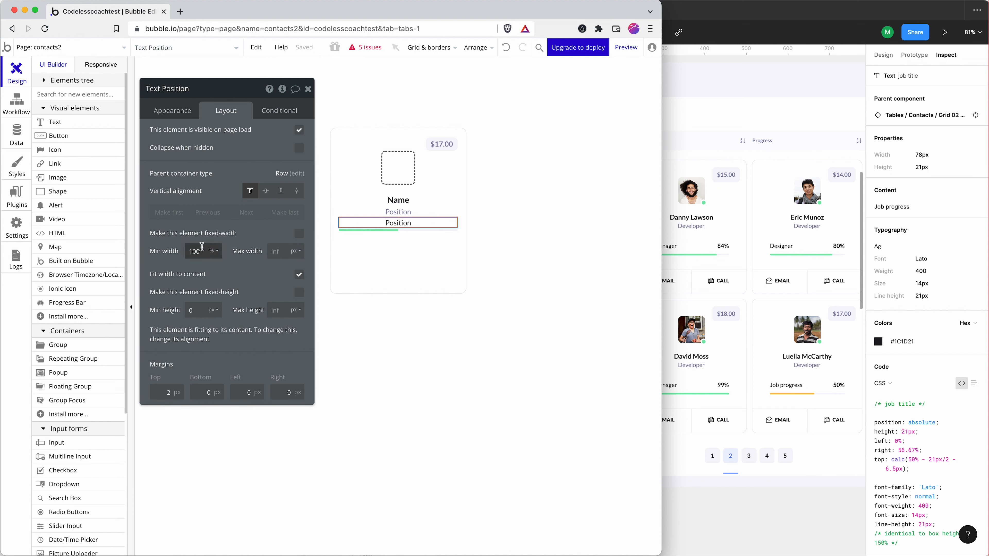
{"action": "type", "text": "0"}
{"action": "key", "text": "Return"}
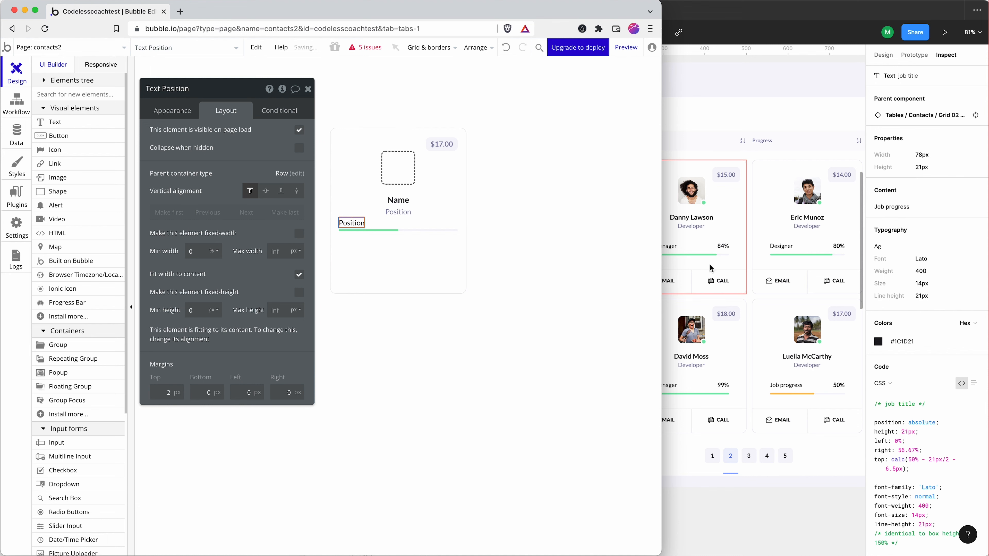
Check the label wording in Figma, return to Bubble and change the copied text to "Job progress".
{"action": "left_click", "coordinate": [735, 268]}
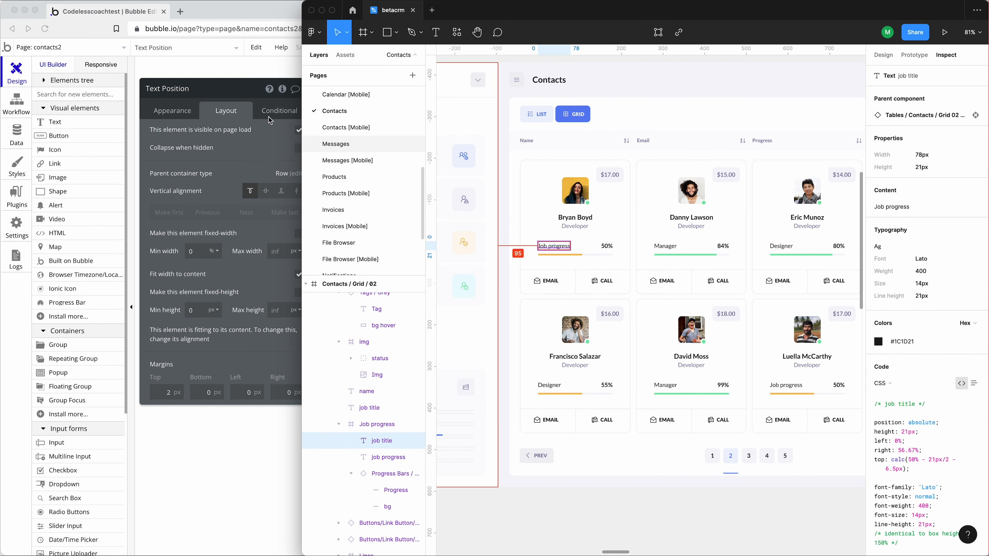
{"action": "left_click", "coordinate": [232, 75]}
{"action": "double_click", "coordinate": [343, 213]}
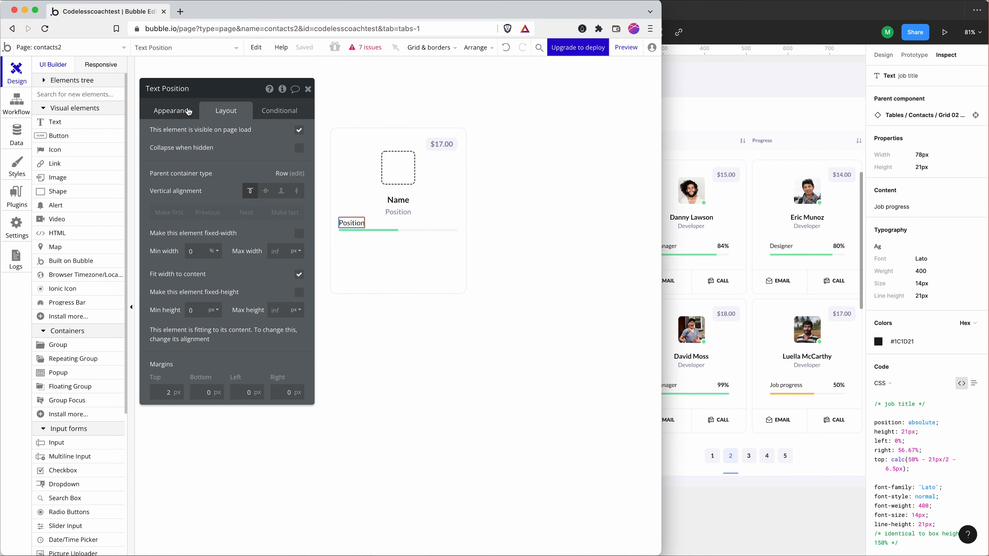
{"action": "left_click", "coordinate": [223, 149]}
{"action": "type", "text": "P"}
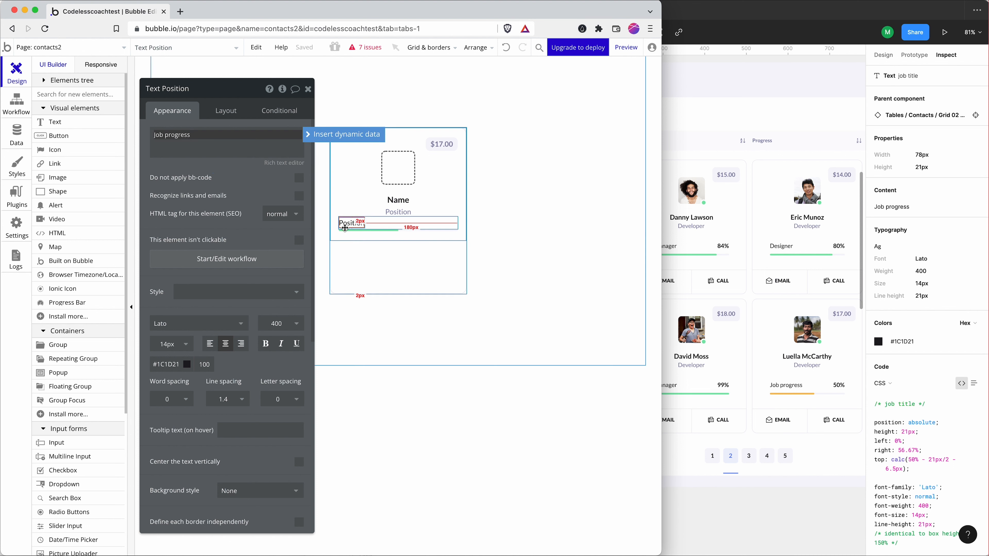
Duplicate the Job progress text inside the row group.
{"action": "left_click", "coordinate": [365, 224]}
{"action": "key", "text": "super+c"}
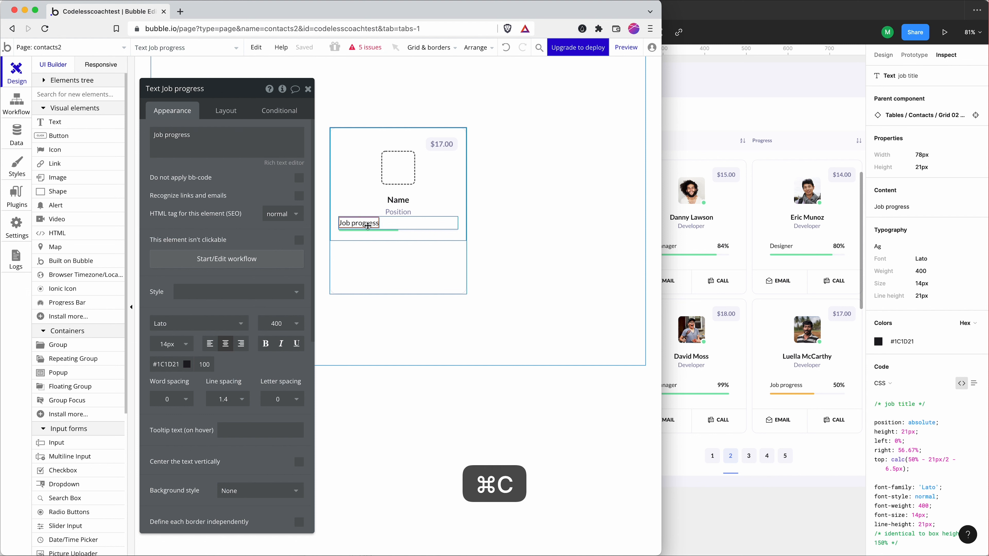
{"action": "key", "text": "super+v"}
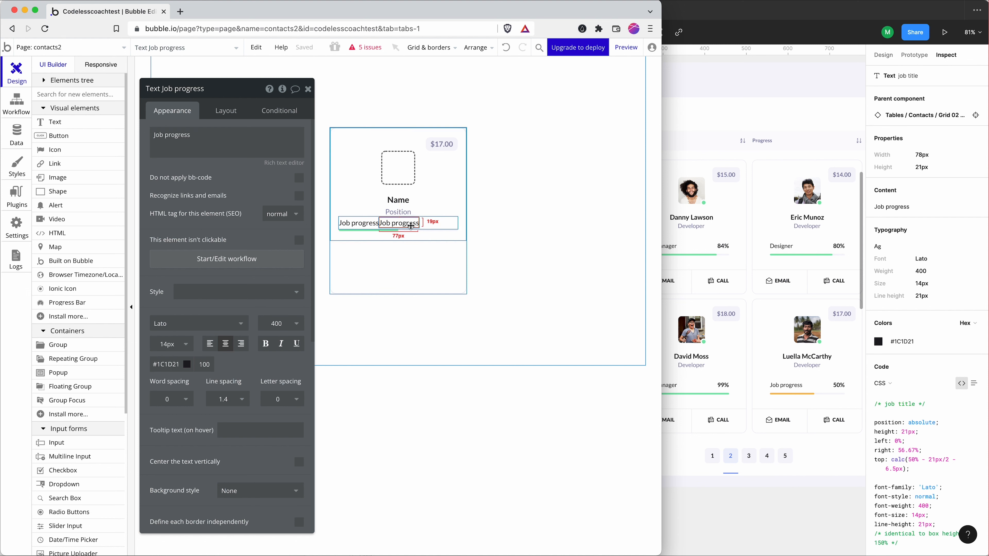
Switch to Figma and inspect the typography of the 84% progress value on the second card.
{"action": "left_click", "coordinate": [706, 241]}
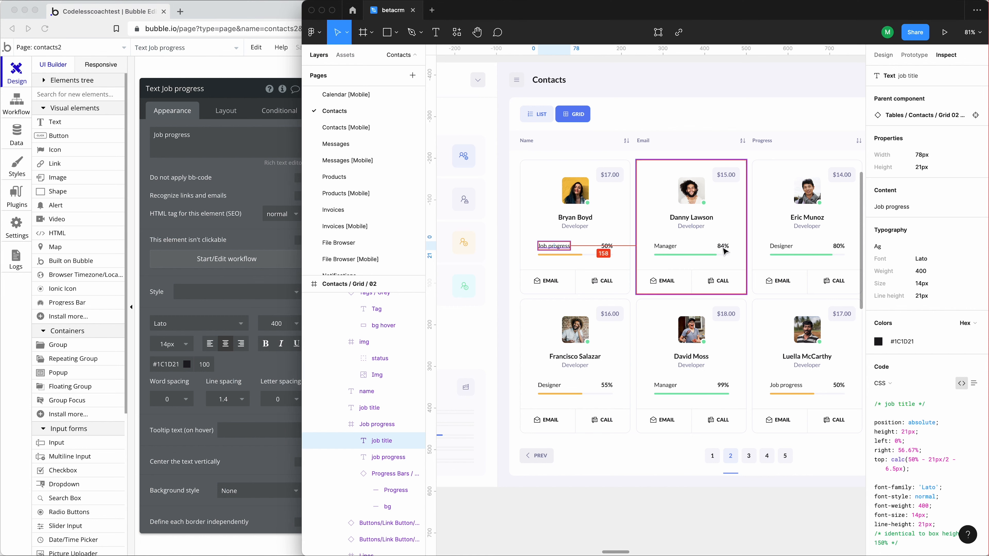
{"action": "double_click", "coordinate": [723, 248]}
{"action": "left_click", "coordinate": [723, 248]}
{"action": "double_click", "coordinate": [722, 246]}
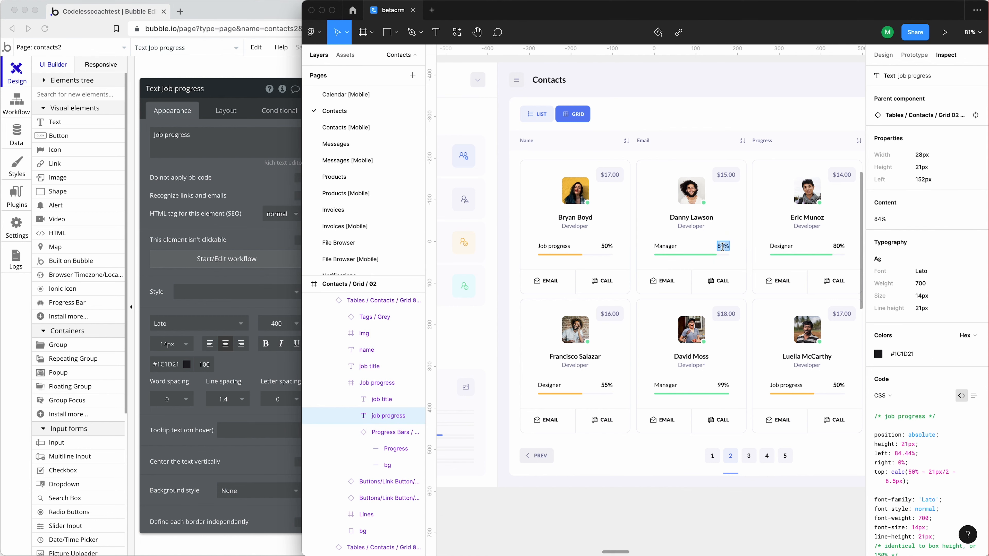
Return to Bubble, set the duplicated text's font weight to 700 (Bold) and change its content to "50%".
{"action": "left_click", "coordinate": [193, 241]}
{"action": "left_click", "coordinate": [280, 324]}
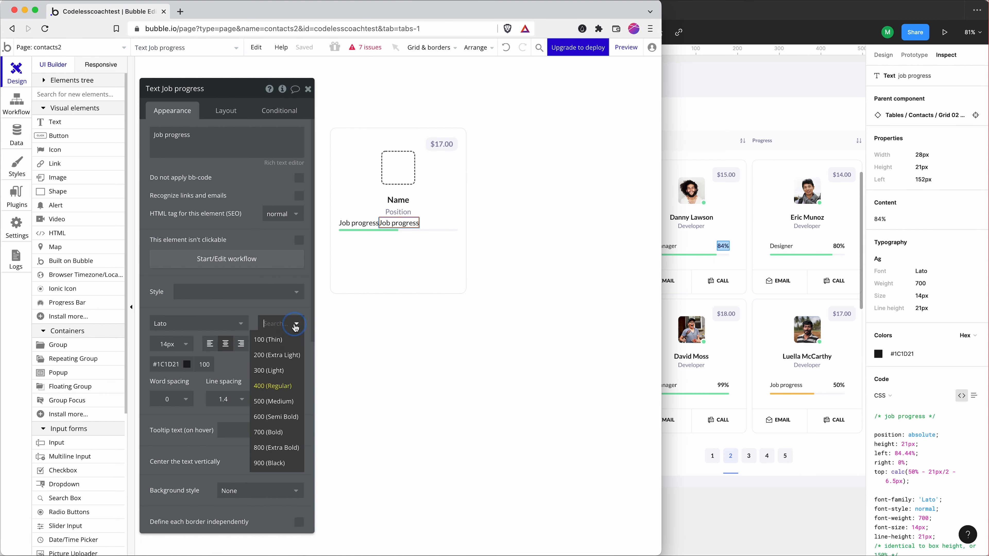
{"action": "left_click", "coordinate": [278, 432]}
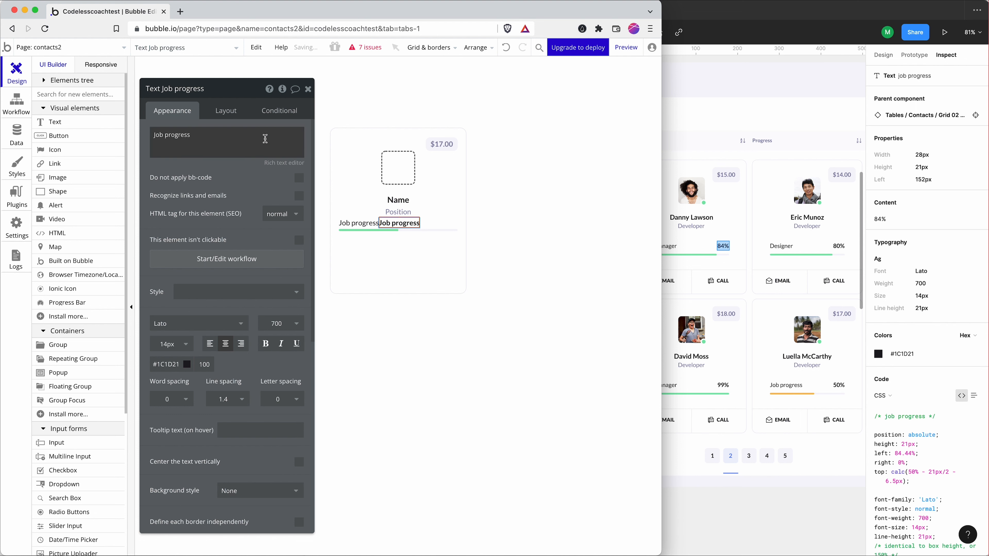
{"action": "triple_click", "coordinate": [210, 150]}
{"action": "type", "text": "50%"}
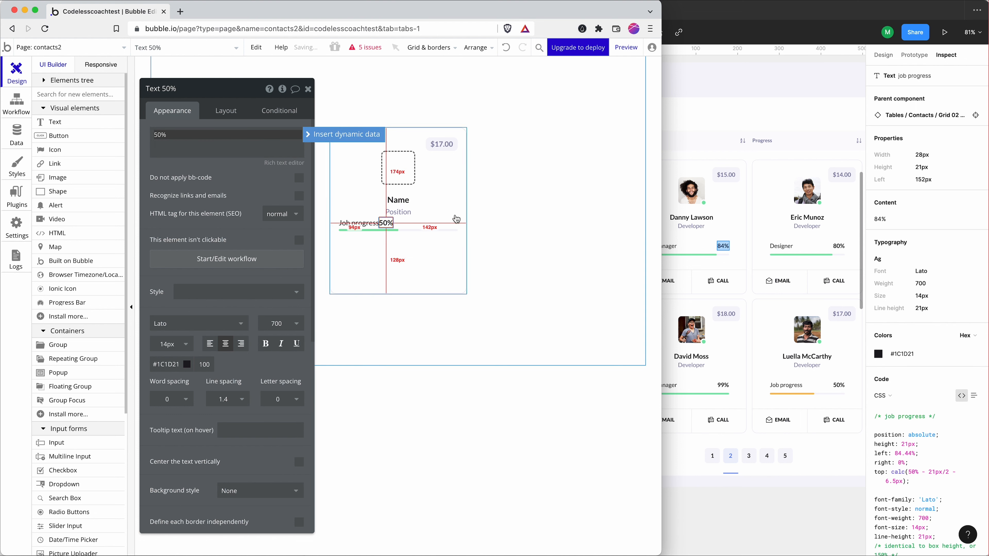
Align the row group's contents with space between, set its bottom margin to 4 px and switch to Figma to compare.
{"action": "left_click", "coordinate": [437, 222]}
{"action": "left_click", "coordinate": [233, 113]}
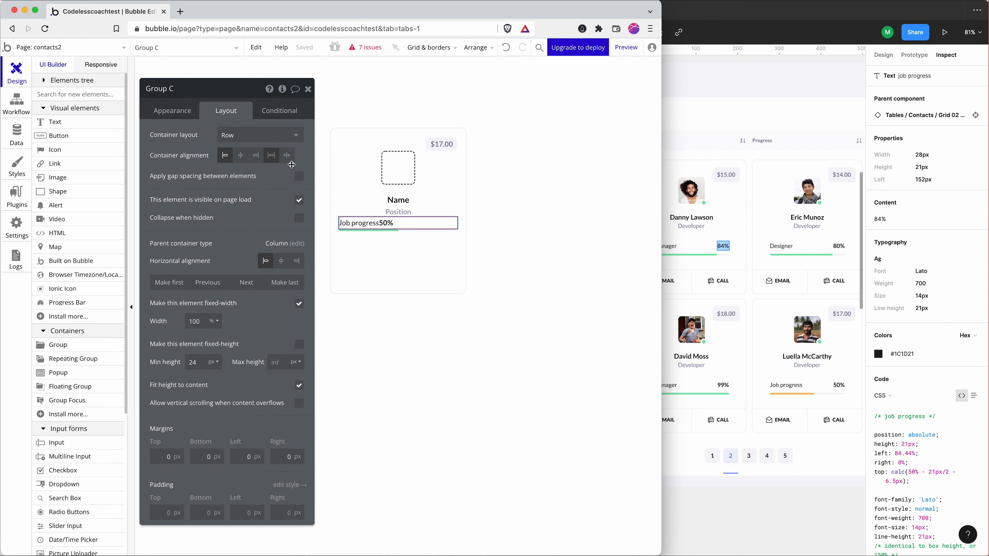
{"action": "left_click", "coordinate": [286, 157]}
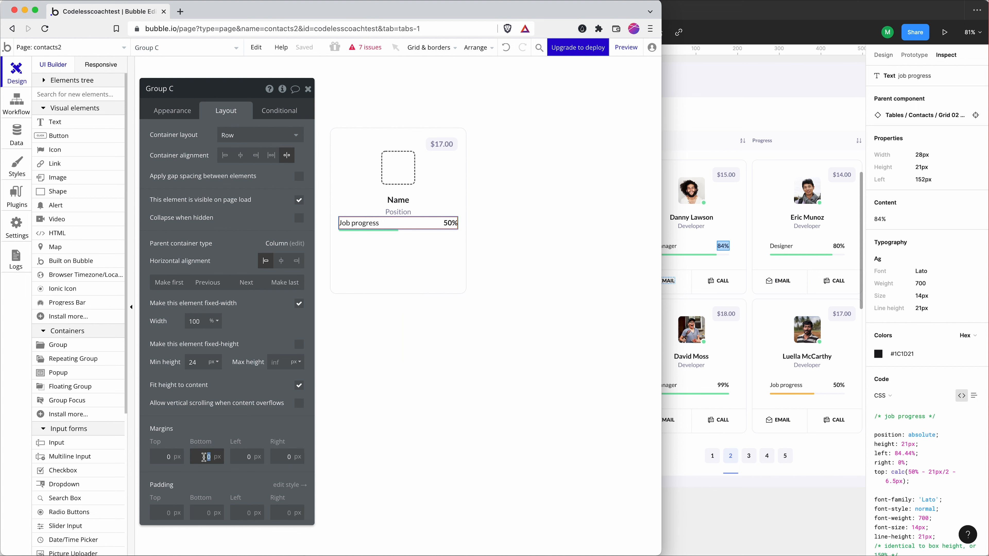
{"action": "type", "text": "4"}
{"action": "key", "text": "Return"}
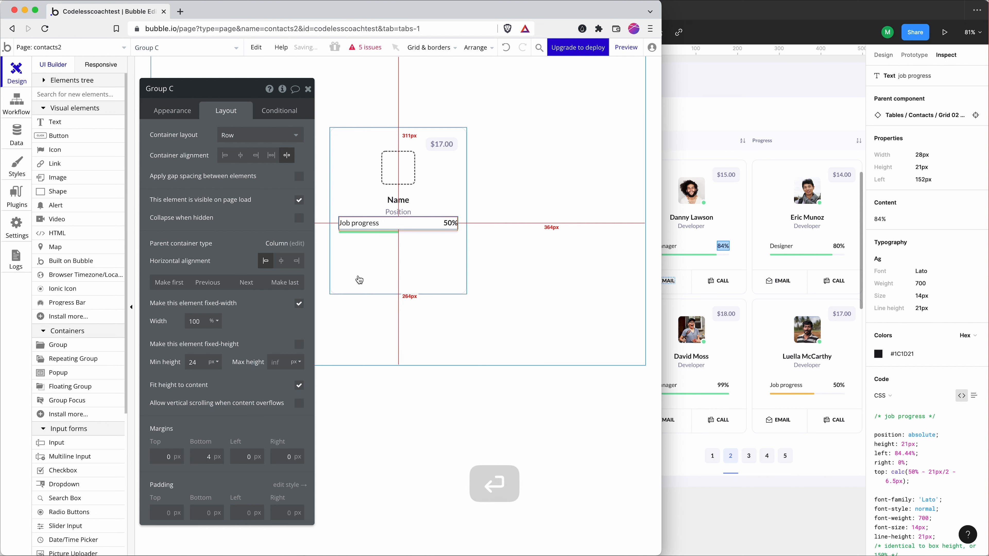
{"action": "left_click", "coordinate": [707, 224]}
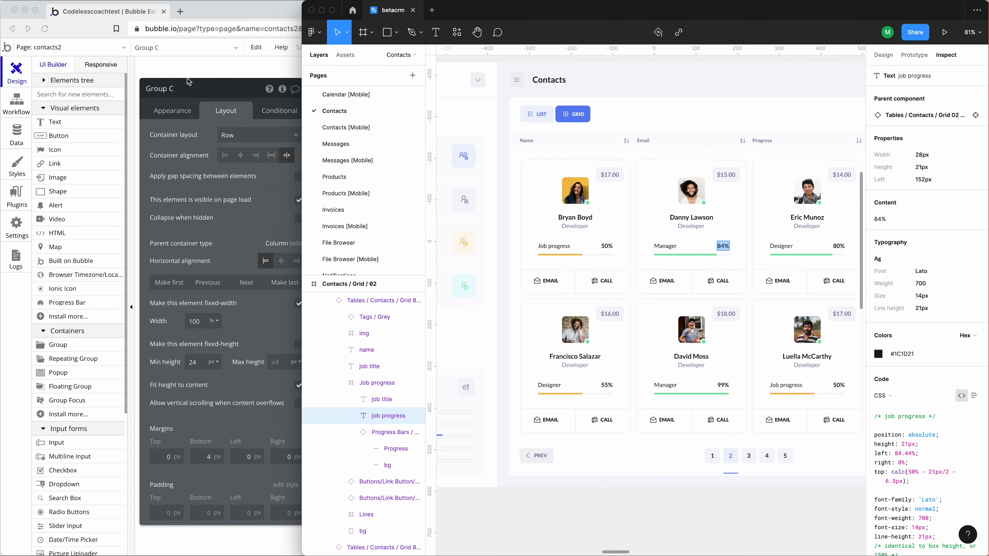
Preview the page from Bubble, and measure in Figma the gap between the Developer title and the Job progress row on the first card.
{"action": "left_click", "coordinate": [189, 65]}
{"action": "left_click", "coordinate": [624, 50]}
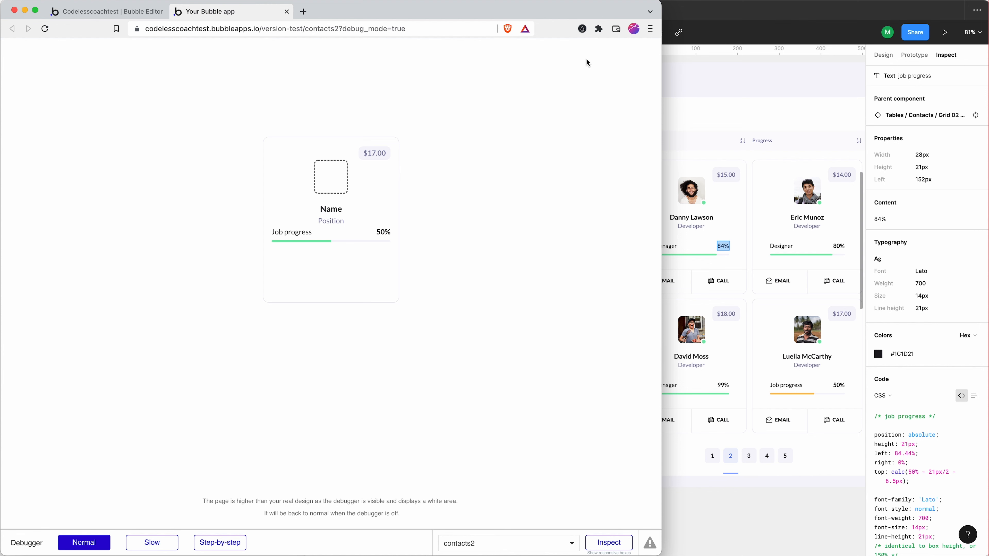
{"action": "left_click", "coordinate": [705, 195]}
{"action": "left_click", "coordinate": [574, 226]}
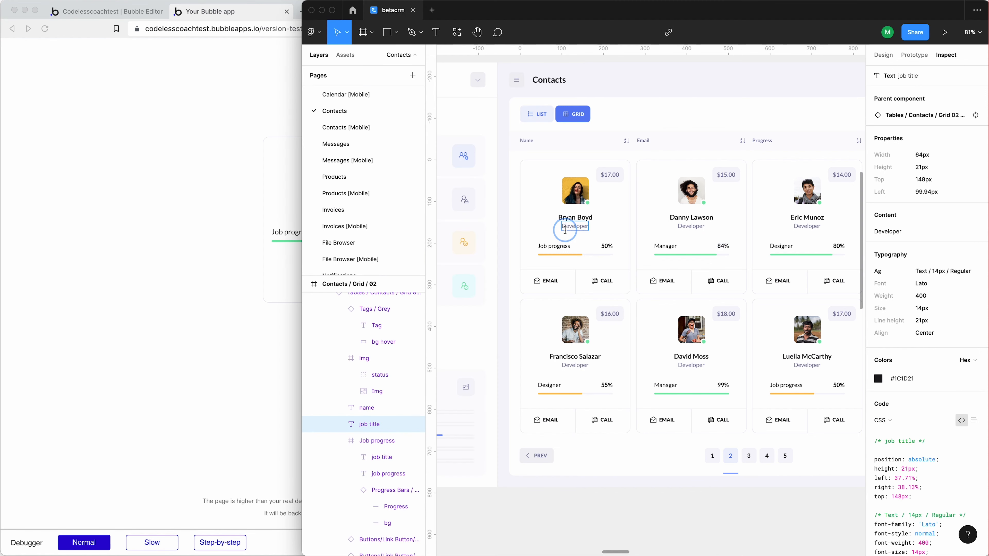
{"action": "key", "text": "alt"}
{"action": "key", "text": "super"}
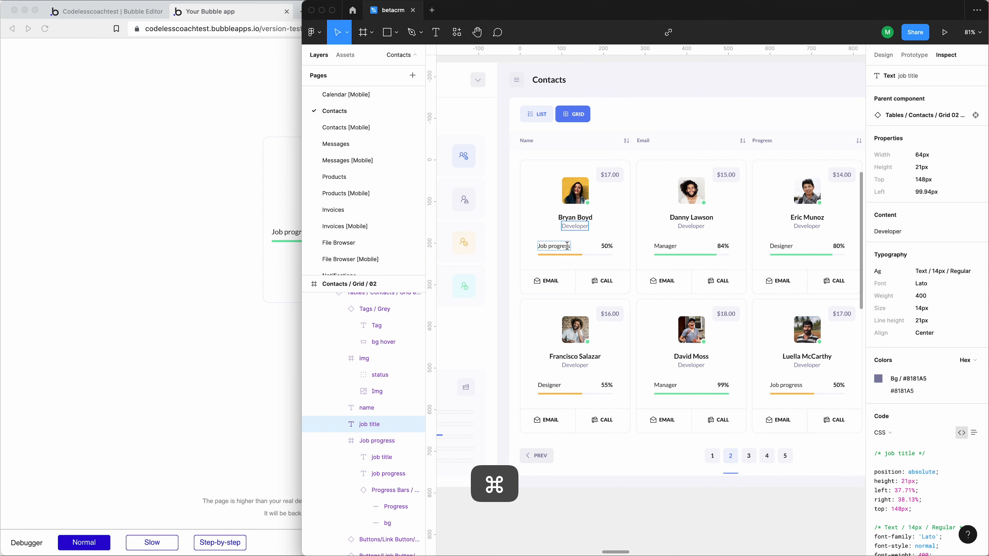
{"action": "left_click", "coordinate": [579, 250]}
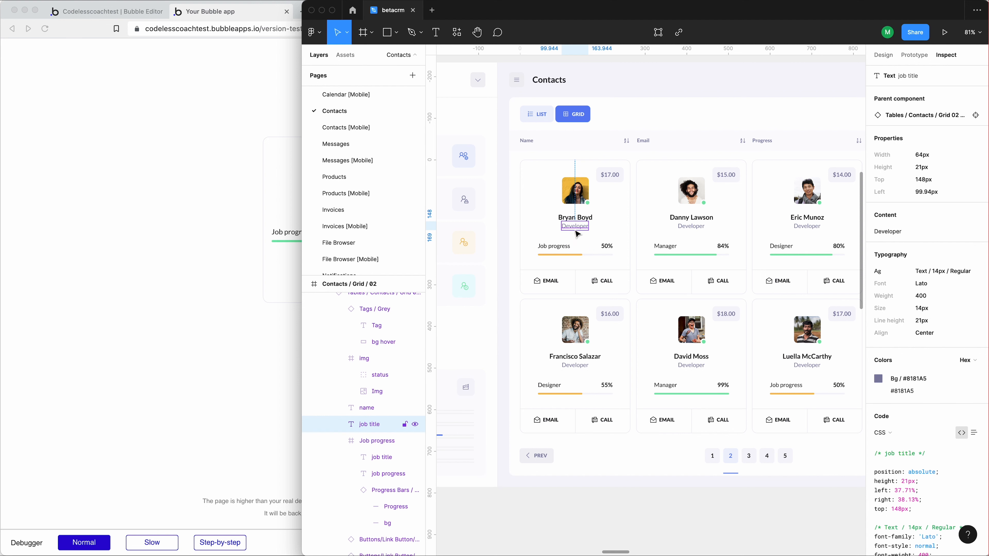
{"action": "key", "text": "alt"}
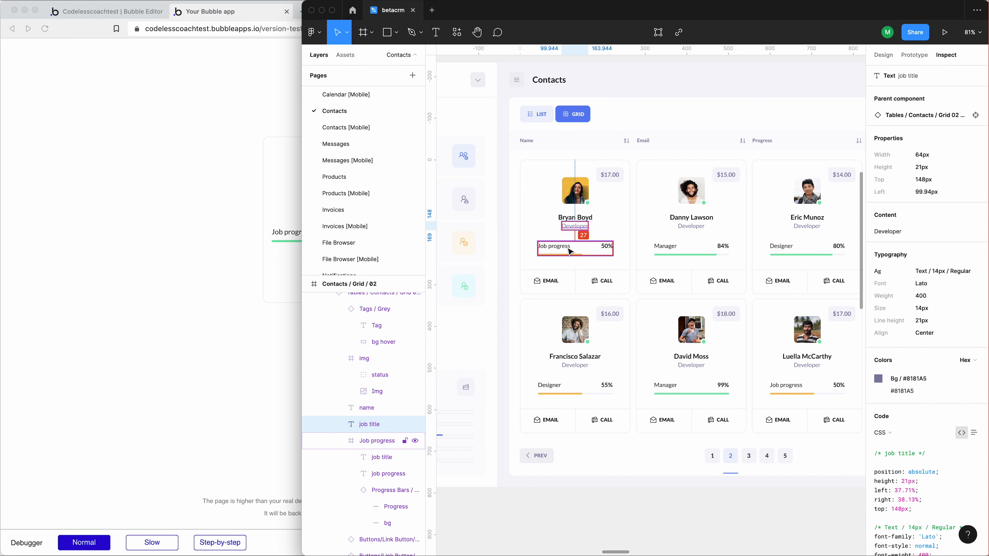
{"action": "key", "text": "alt"}
Return to the Bubble editor and set the Position text's bottom margin to 27 px.
{"action": "key", "text": "super+Tab"}
{"action": "left_click", "coordinate": [105, 12]}
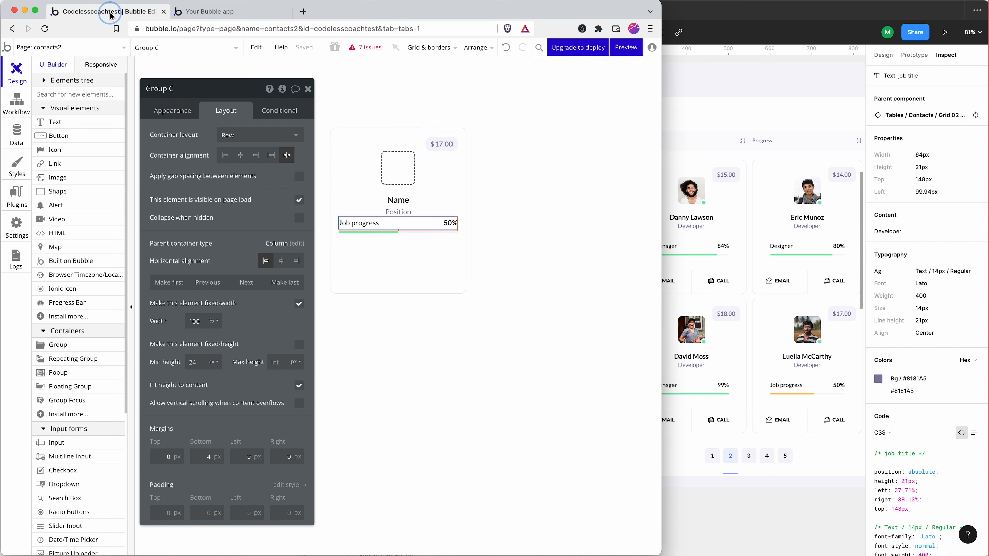
{"action": "left_click", "coordinate": [398, 212]}
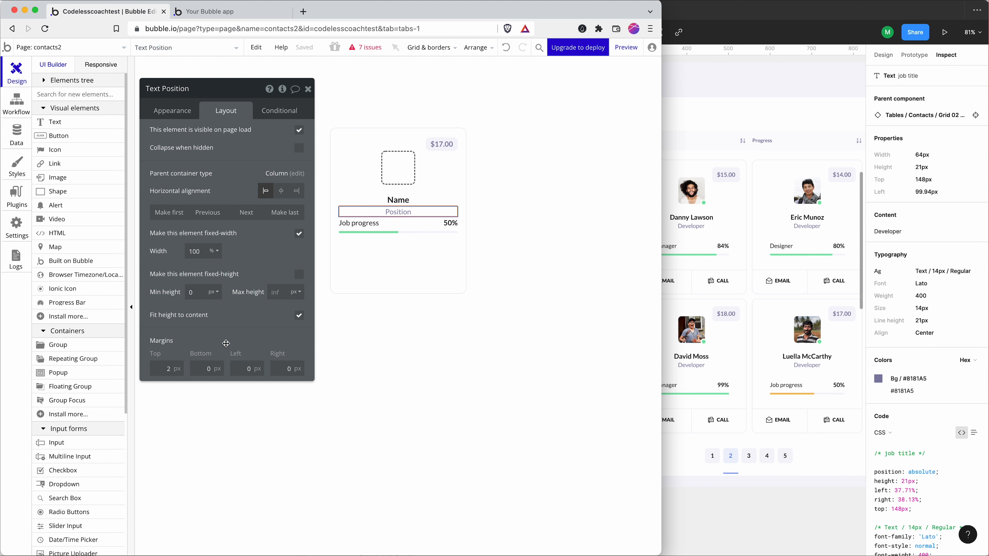
{"action": "left_click", "coordinate": [203, 367]}
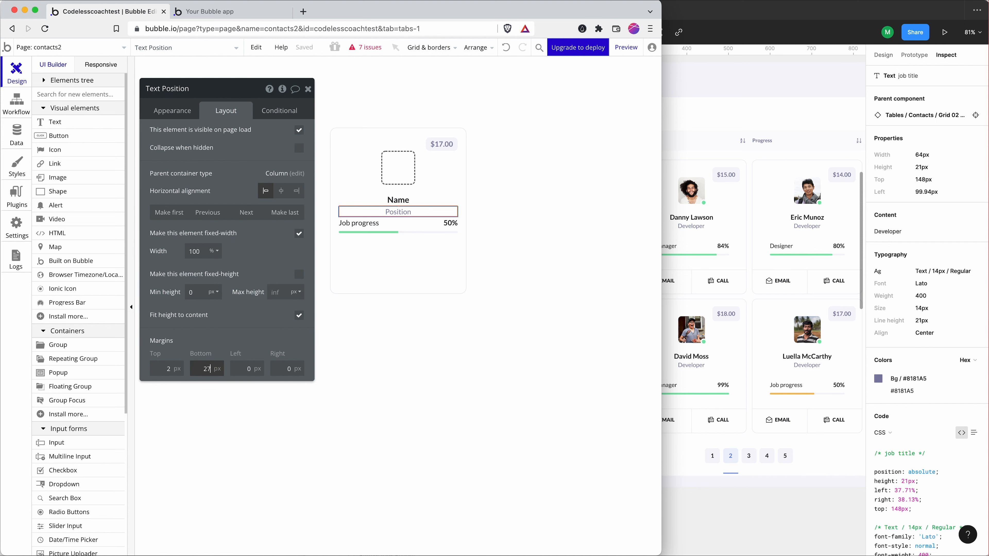
{"action": "type", "text": "27"}
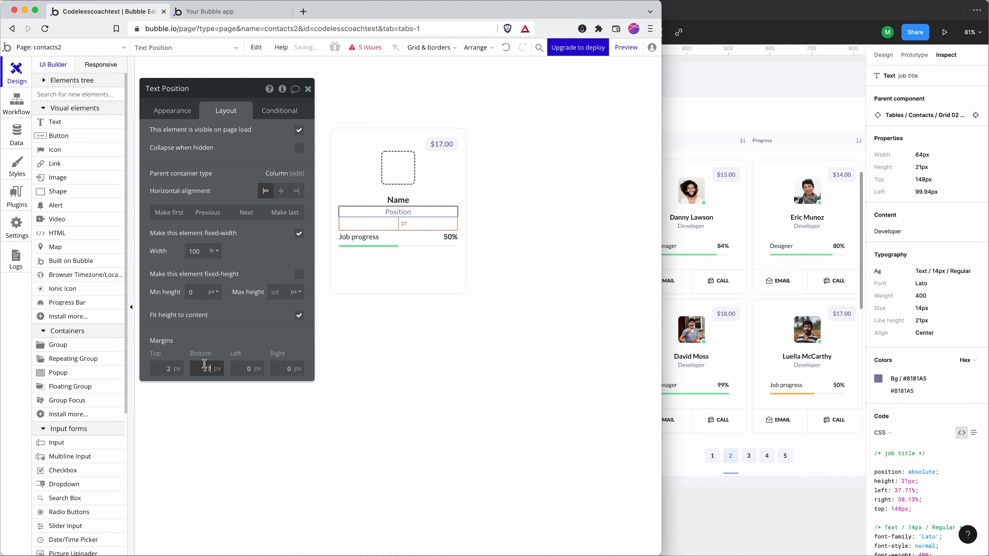
Switch to Figma and measure the spacing around the progress bar on the second card.
{"action": "left_click", "coordinate": [424, 253]}
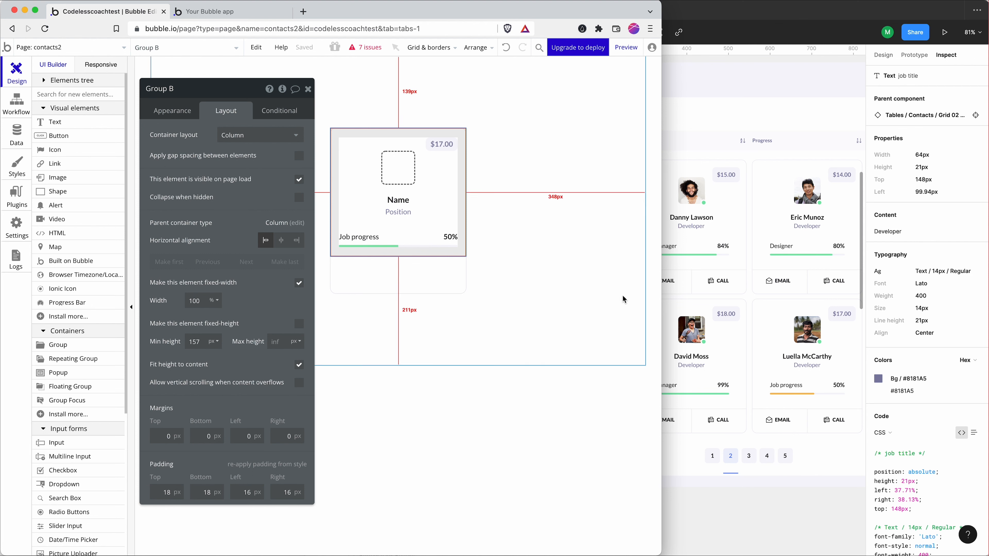
{"action": "left_click", "coordinate": [693, 254]}
{"action": "double_click", "coordinate": [694, 257]}
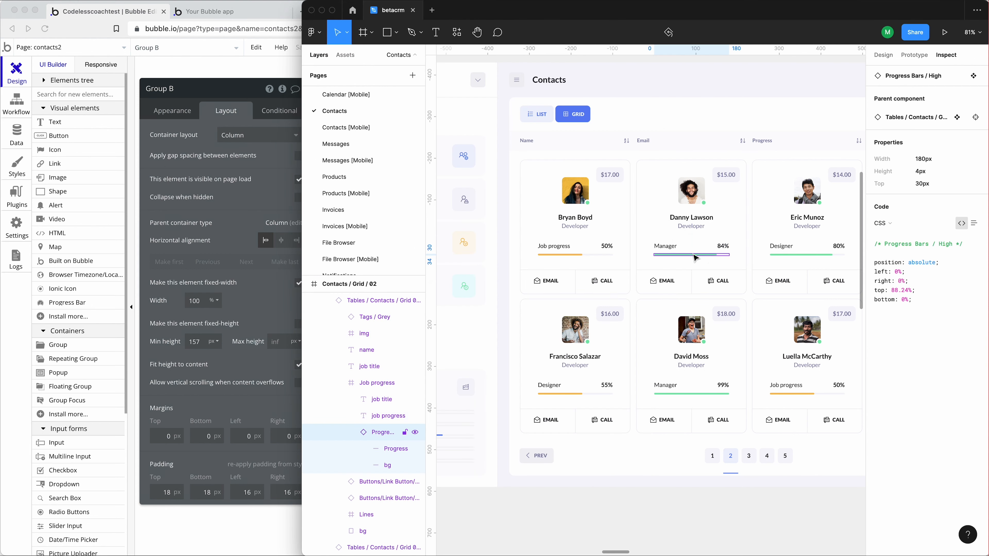
{"action": "key", "text": "ctrl"}
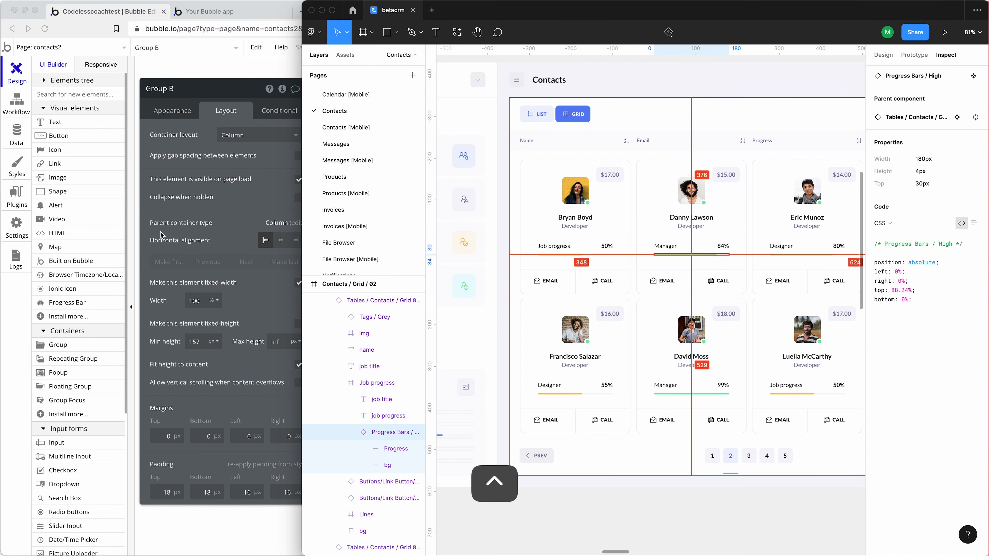
Return to Bubble and set the bottom padding of the inner group holding the card contents to 34 px.
{"action": "left_click", "coordinate": [221, 244]}
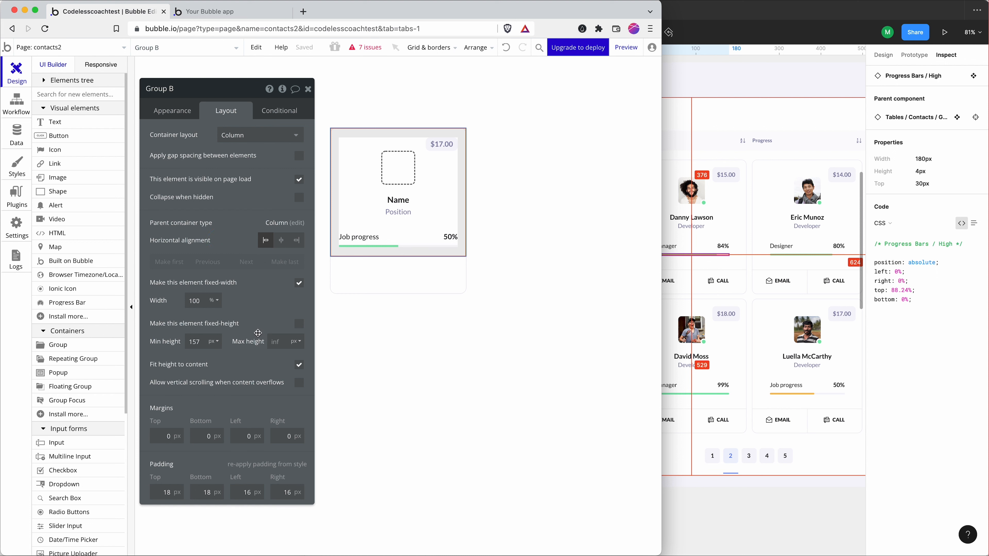
{"action": "left_click", "coordinate": [414, 247]}
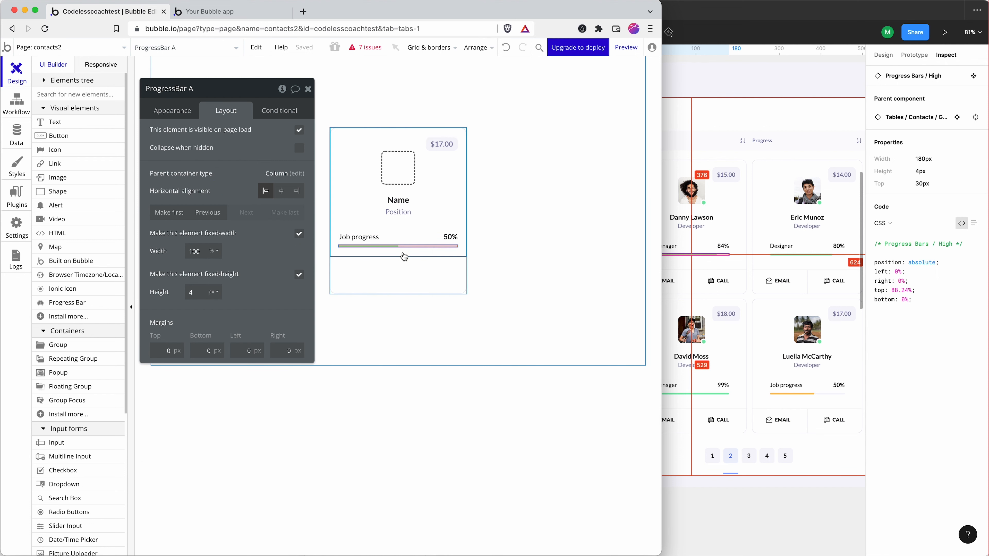
{"action": "left_click", "coordinate": [394, 256]}
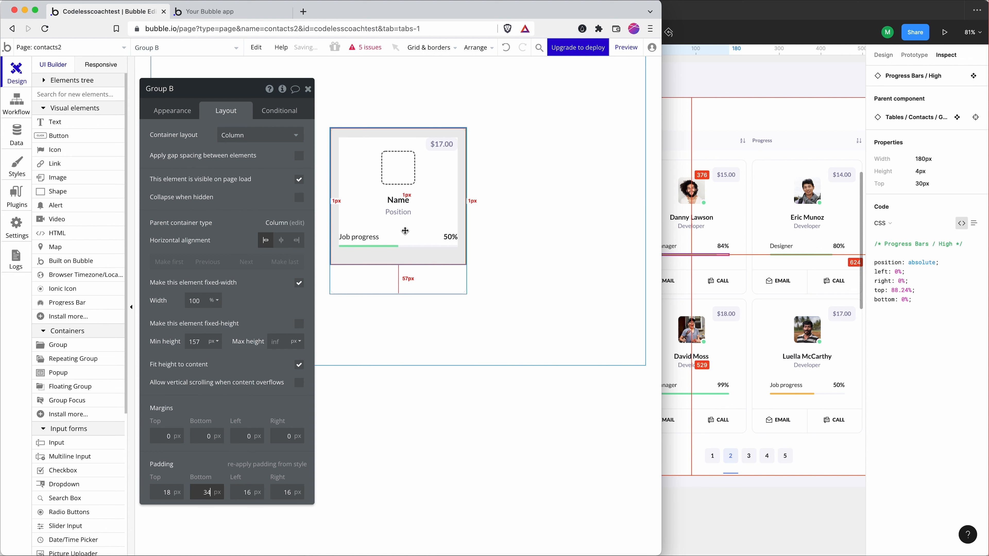
Check the card design in Figma, and draw a group about 222 by 33 px in Bubble below the card's progress section.
{"action": "left_click", "coordinate": [749, 290]}
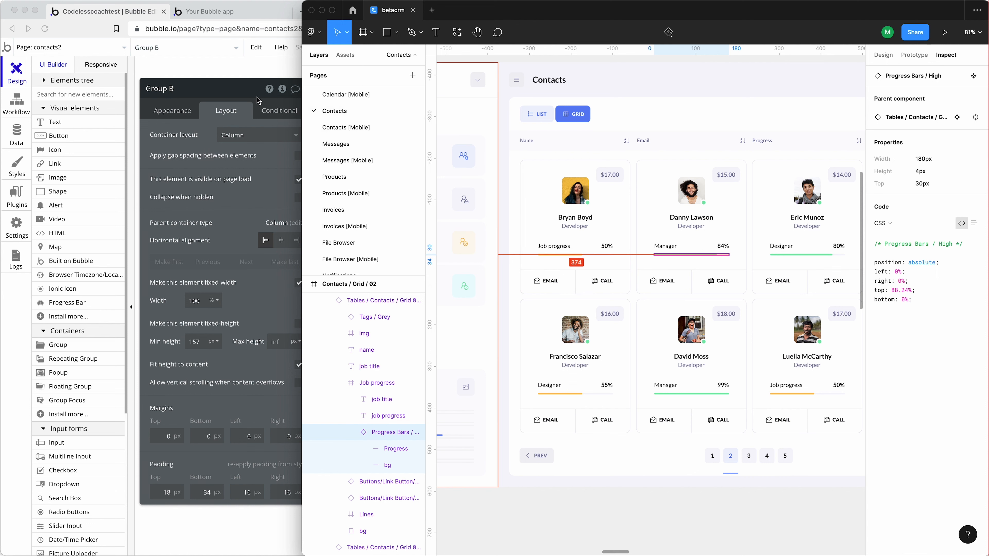
{"action": "left_click", "coordinate": [217, 77]}
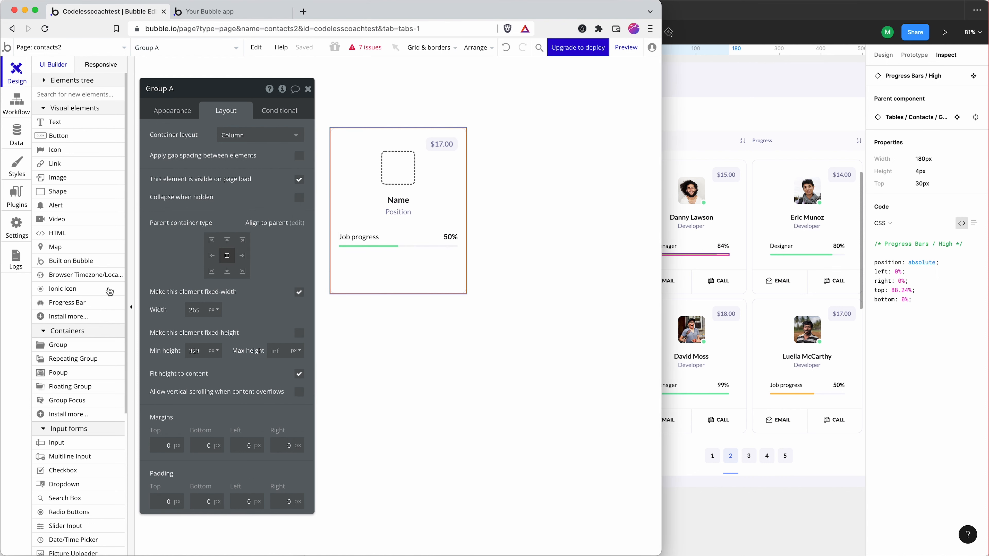
{"action": "left_click", "coordinate": [77, 346]}
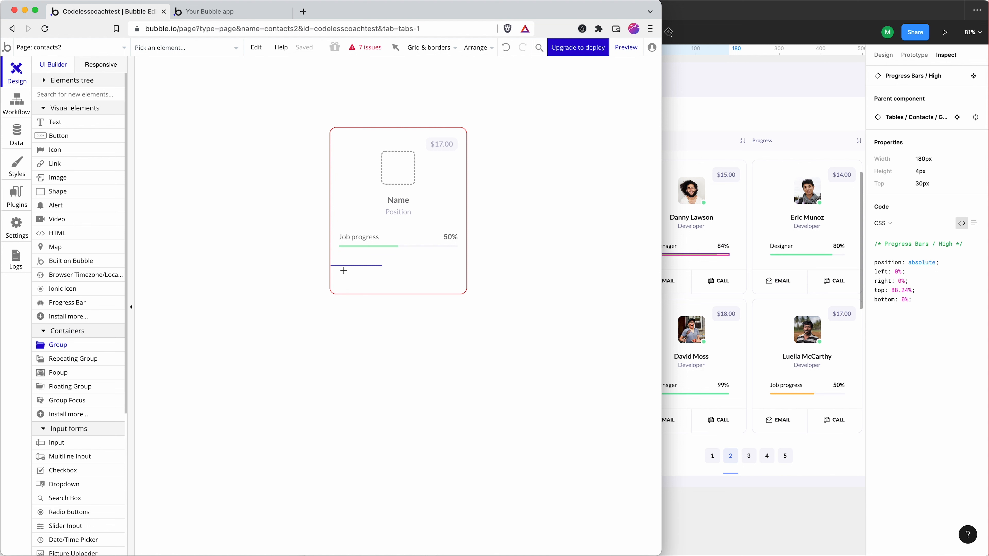
{"action": "left_click_drag", "start_coordinate": [343, 270], "coordinate": [459, 285]}
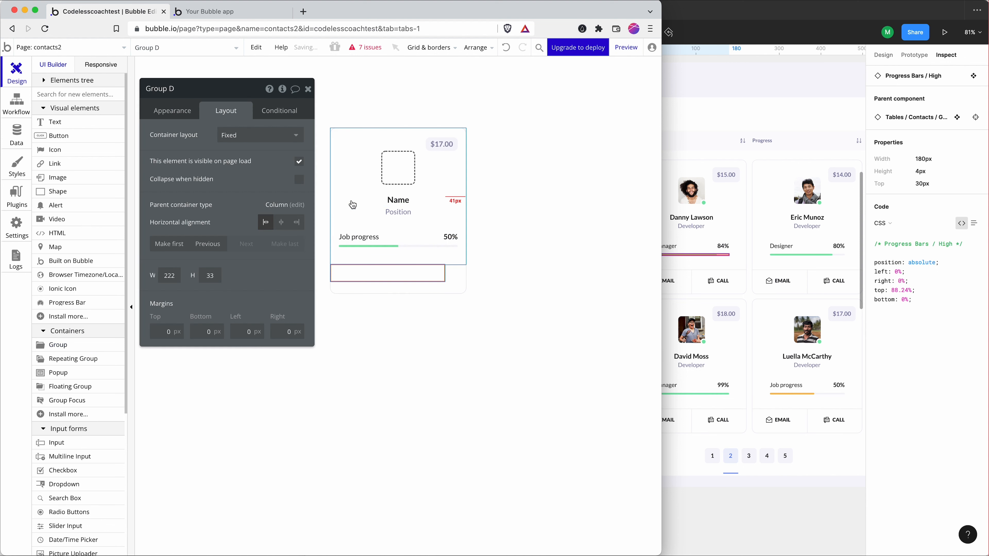
Set the container layout of the new group at the bottom of the card to Row.
{"action": "left_click", "coordinate": [353, 205]}
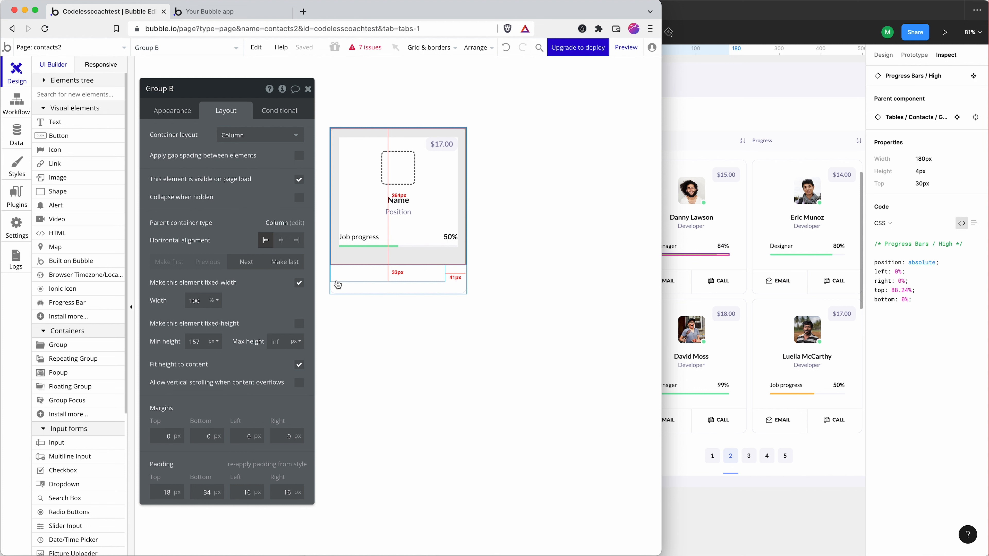
{"action": "left_click", "coordinate": [375, 291]}
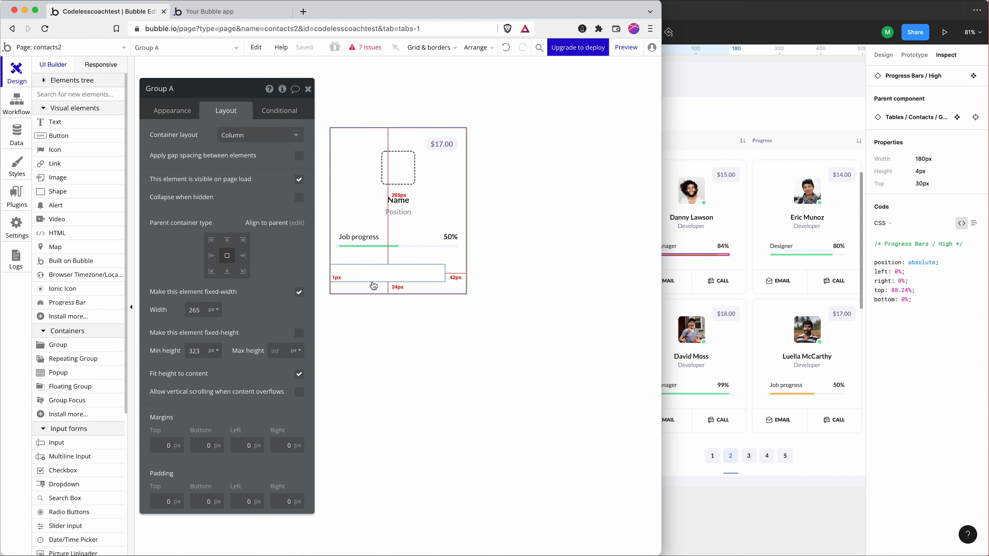
{"action": "left_click", "coordinate": [372, 275]}
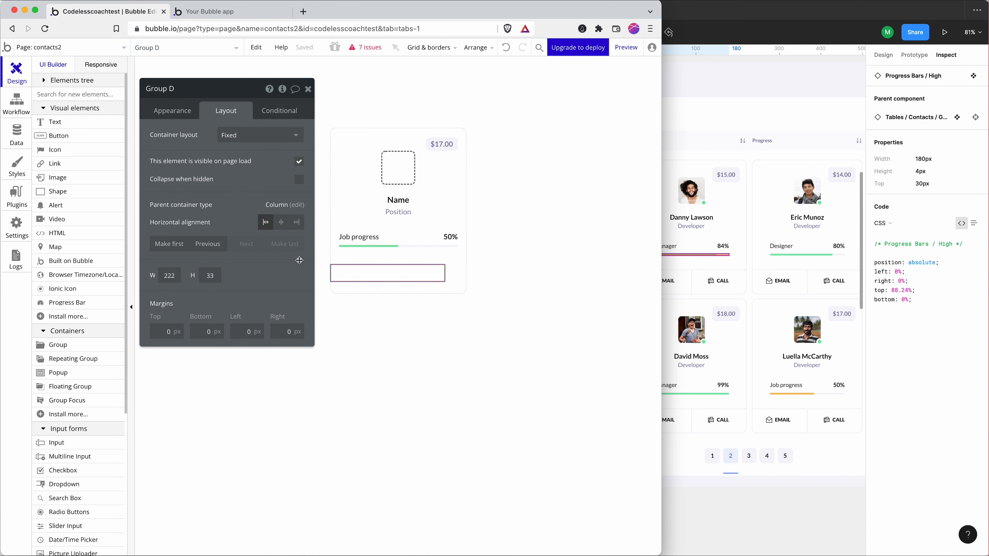
{"action": "left_click", "coordinate": [244, 144]}
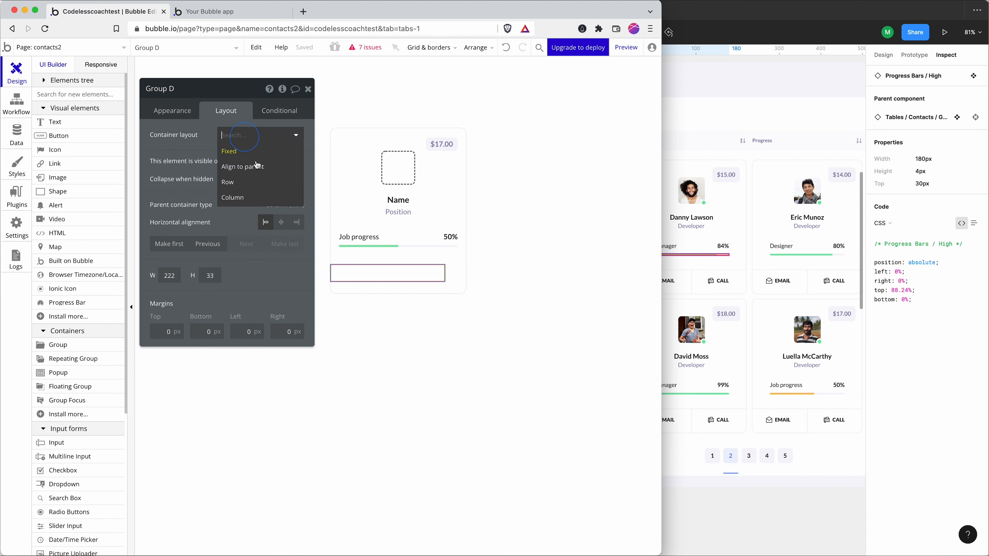
{"action": "left_click", "coordinate": [254, 182]}
Set the bottom group's width to 100% and turn off fitting its height to content.
{"action": "left_click", "coordinate": [214, 321]}
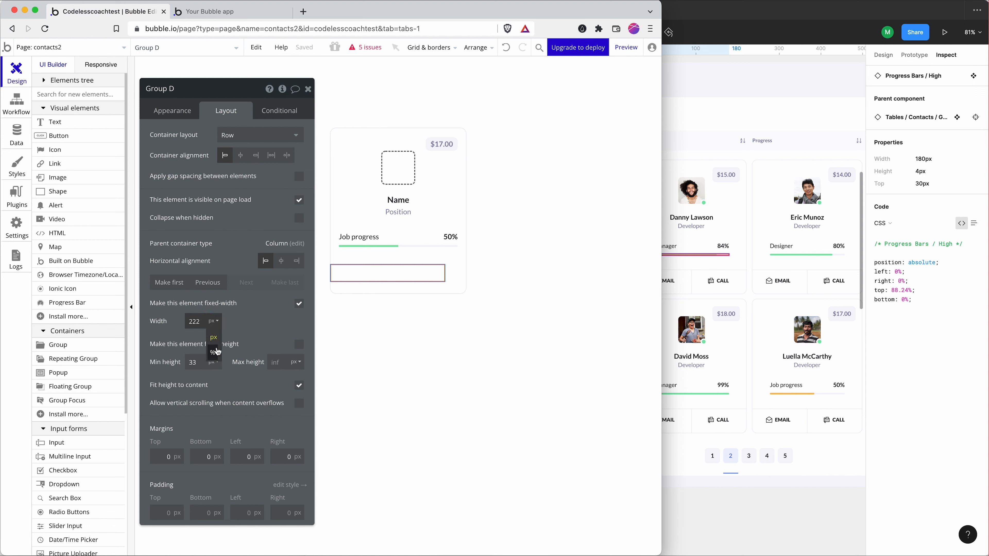
{"action": "left_click", "coordinate": [215, 353]}
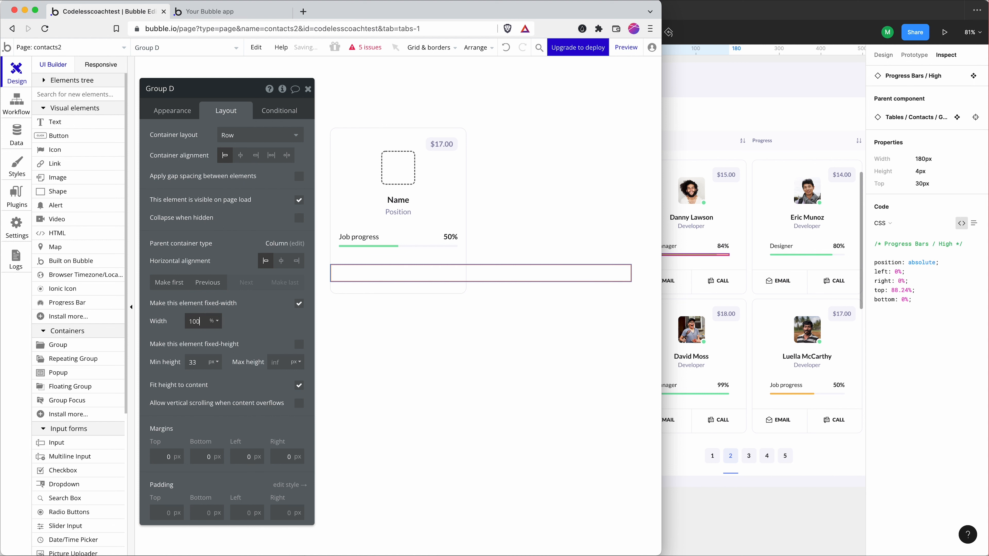
{"action": "type", "text": "100"}
{"action": "key", "text": "Return"}
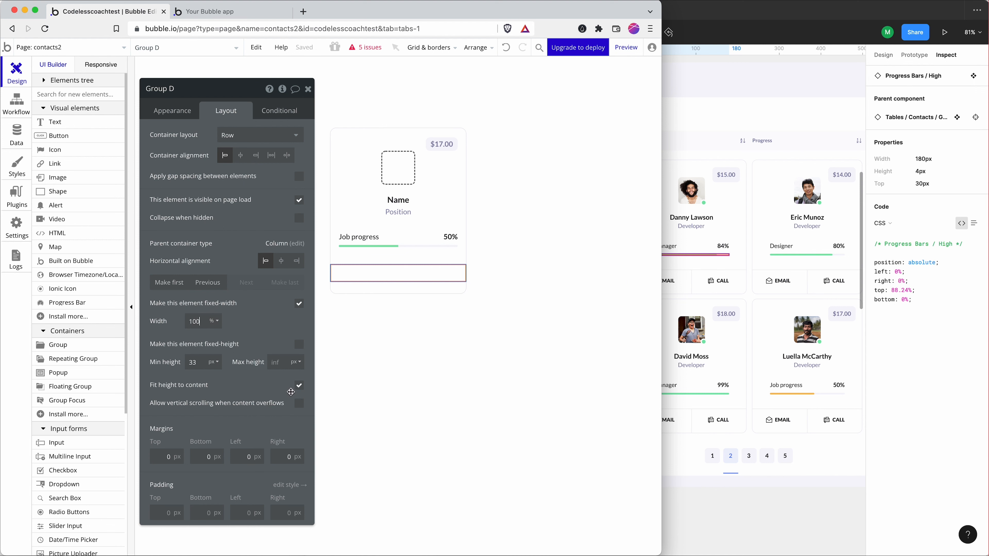
{"action": "left_click", "coordinate": [298, 386]}
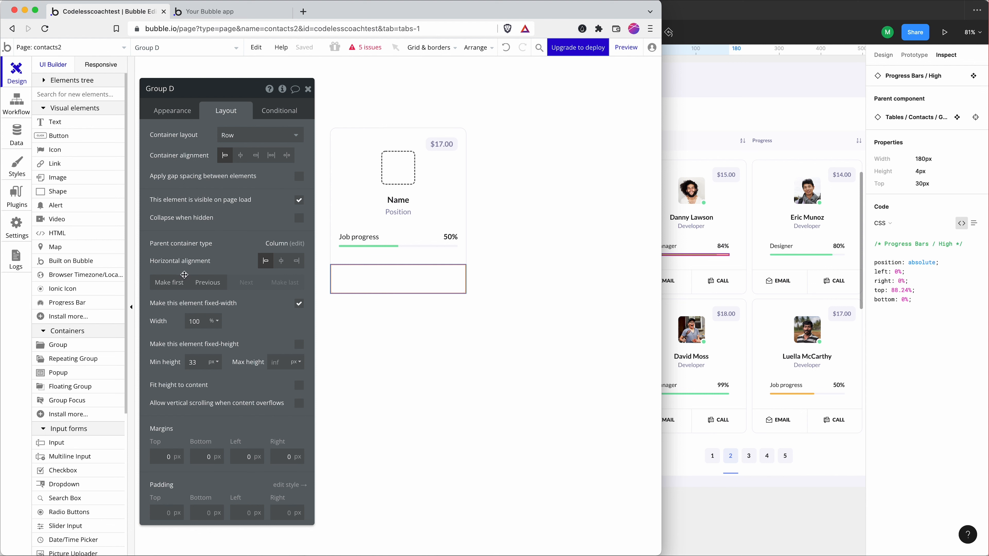
Remove the bottom group's style in Bubble and copy the horizontal divider line's border color #ECECF2 from Figma.
{"action": "left_click", "coordinate": [159, 113]}
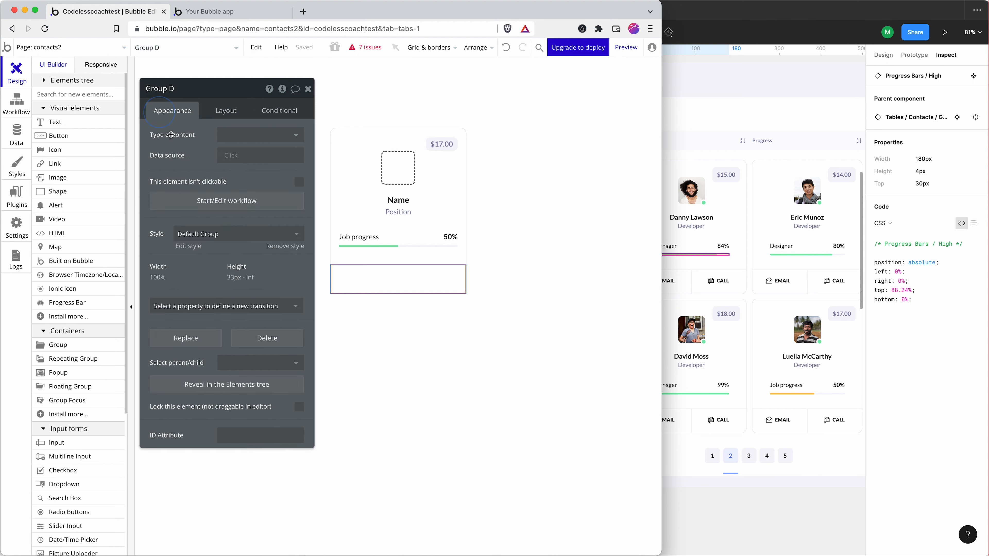
{"action": "left_click", "coordinate": [284, 246]}
{"action": "left_click", "coordinate": [750, 307]}
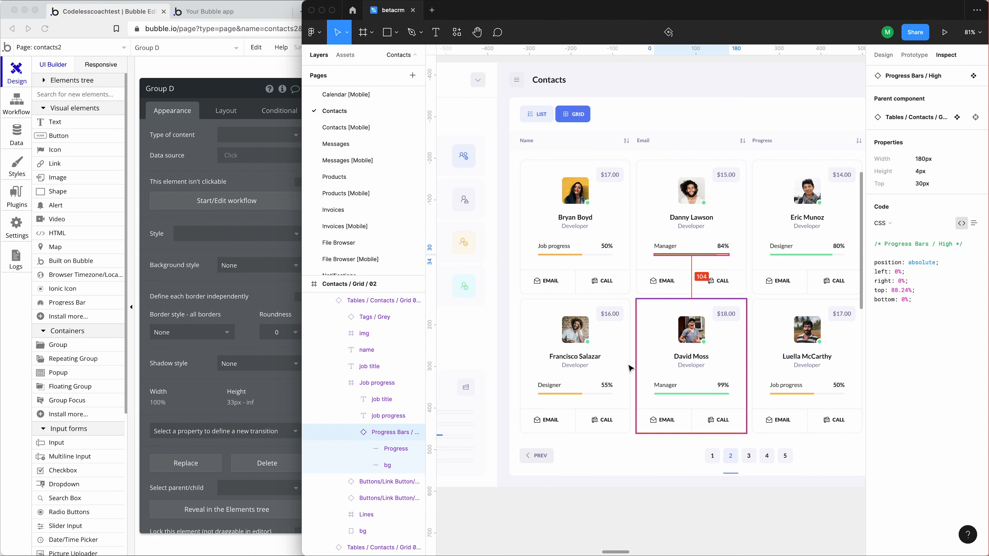
{"action": "left_click", "coordinate": [566, 411]}
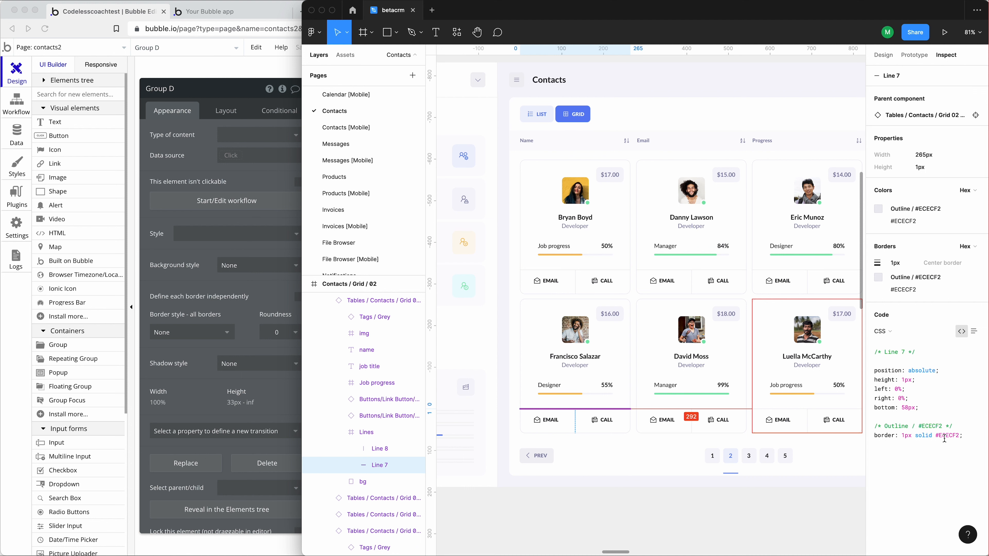
{"action": "left_click", "coordinate": [945, 438]}
{"action": "left_click", "coordinate": [944, 435]}
{"action": "left_click", "coordinate": [944, 436]}
{"action": "left_click_drag", "start_coordinate": [936, 435], "coordinate": [959, 433]}
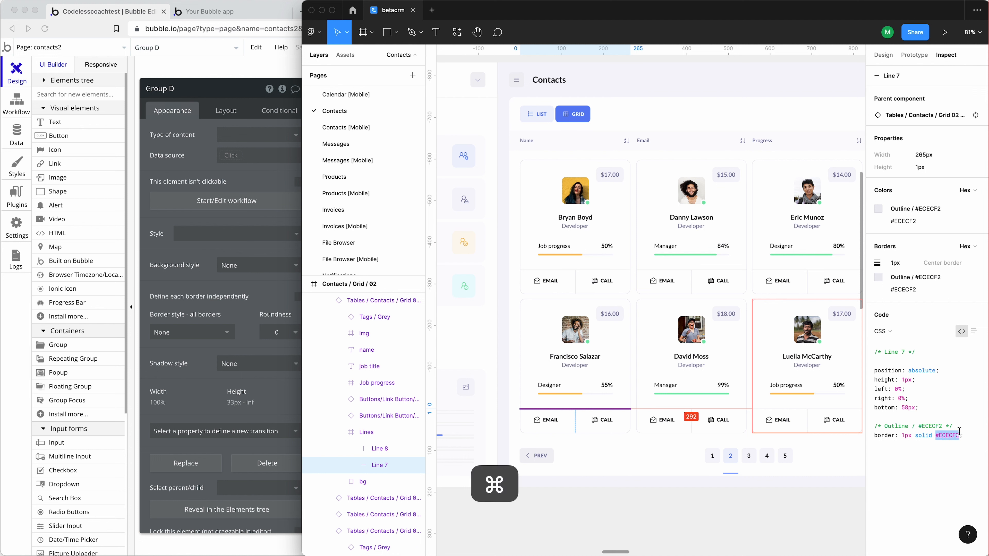
{"action": "key", "text": "super+c"}
Return to Bubble and give the bottom group a solid border on all sides with the color #ECECF2.
{"action": "left_click", "coordinate": [262, 300]}
{"action": "left_click", "coordinate": [212, 332]}
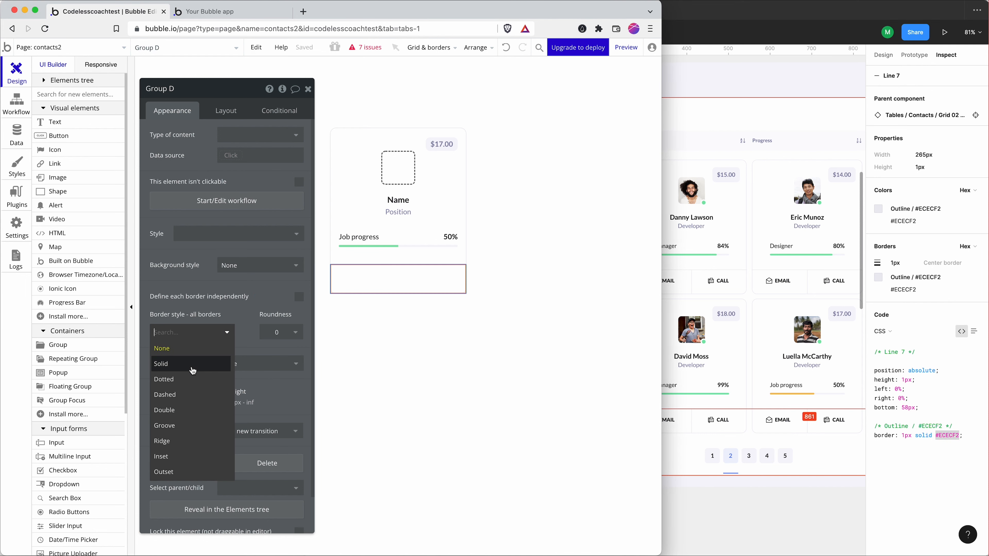
{"action": "left_click", "coordinate": [193, 364]}
{"action": "left_click", "coordinate": [267, 352]}
{"action": "key", "text": "super+v"}
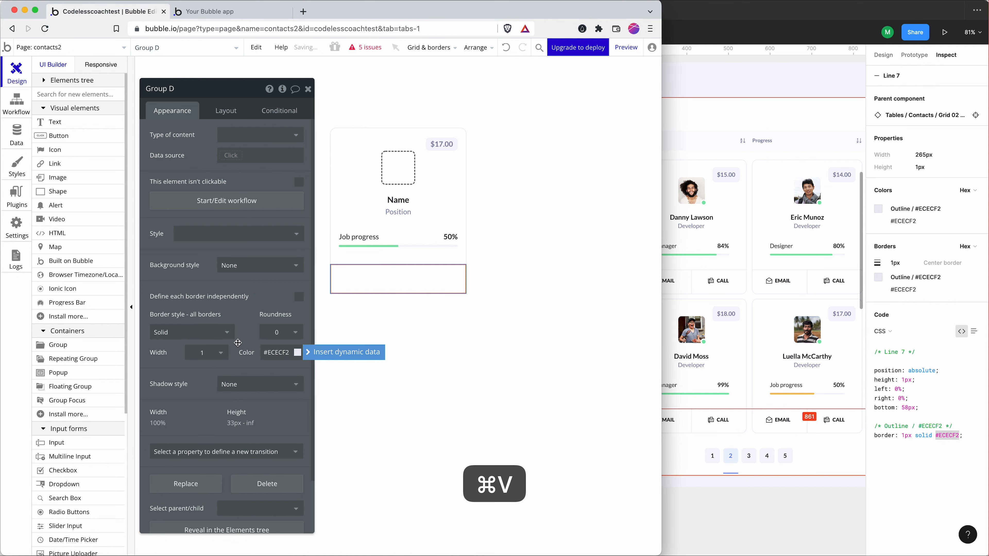
Check the bordered bottom group on the canvas and preview the updated page.
{"action": "left_click", "coordinate": [487, 298]}
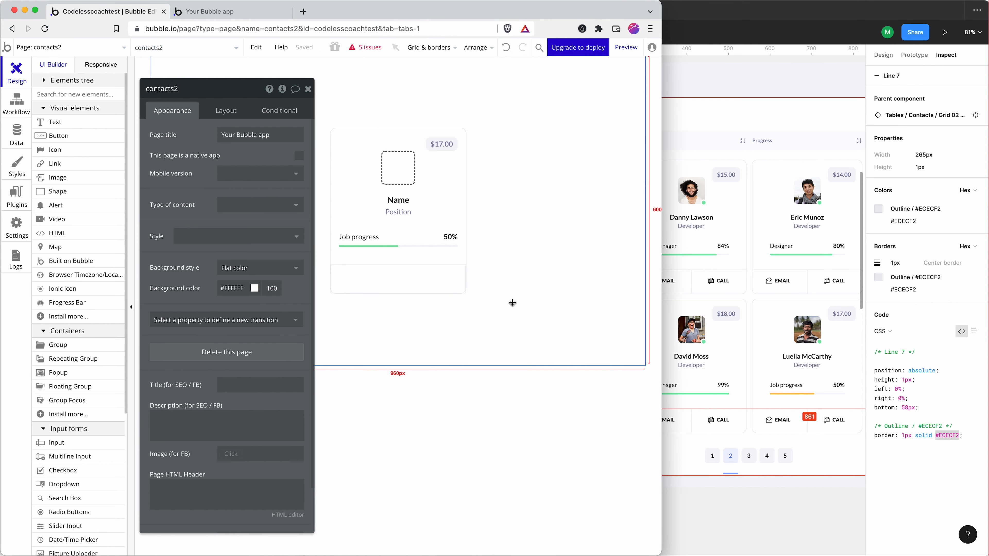
{"action": "left_click", "coordinate": [420, 282]}
{"action": "left_click", "coordinate": [625, 47]}
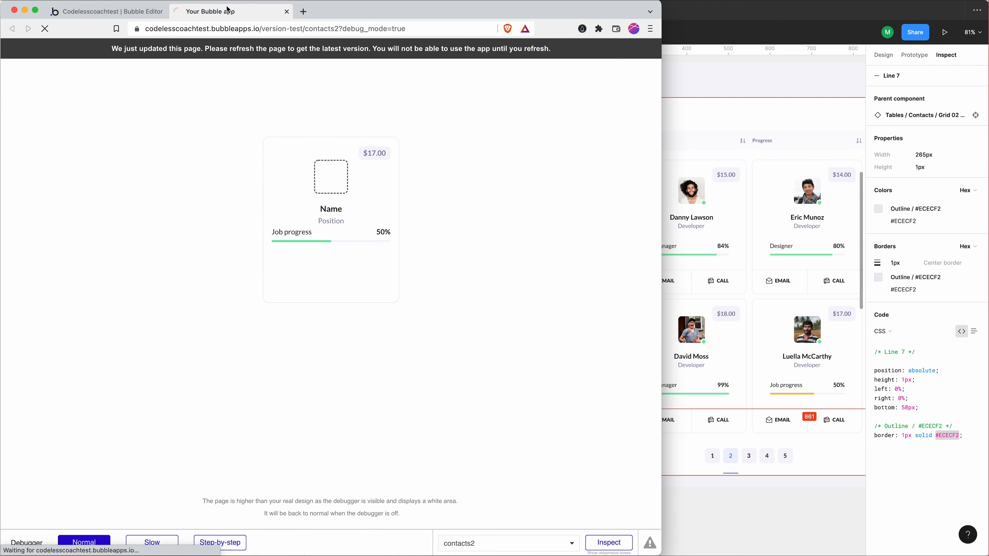
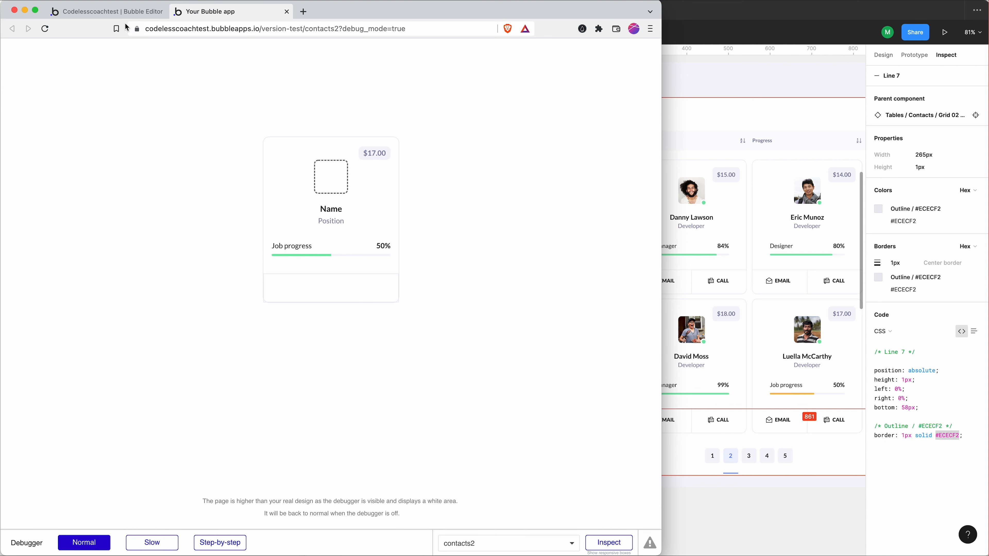
Return to the Bubble editor and define the bottom group's borders independently, with only a solid #ECECF2 top border.
{"action": "left_click", "coordinate": [121, 12]}
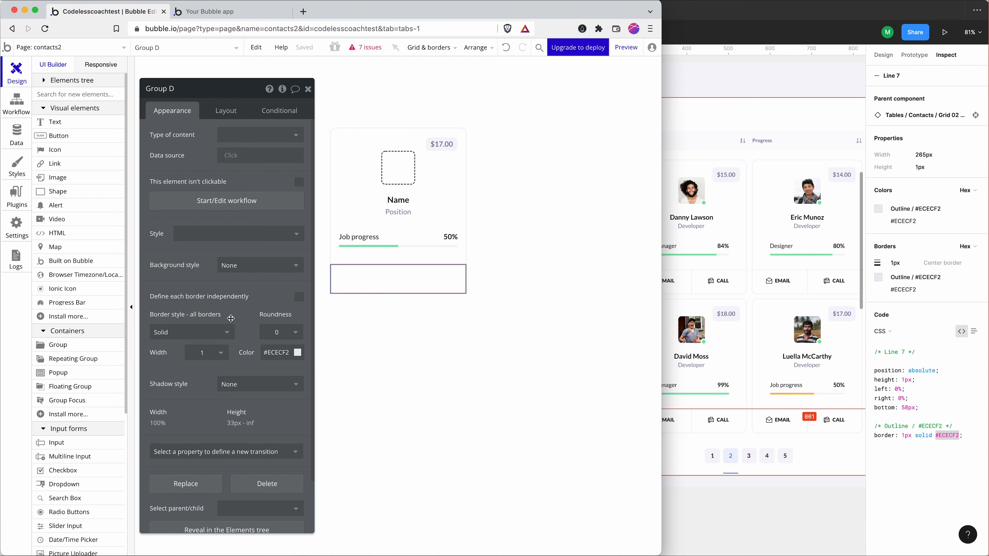
{"action": "left_click", "coordinate": [299, 297]}
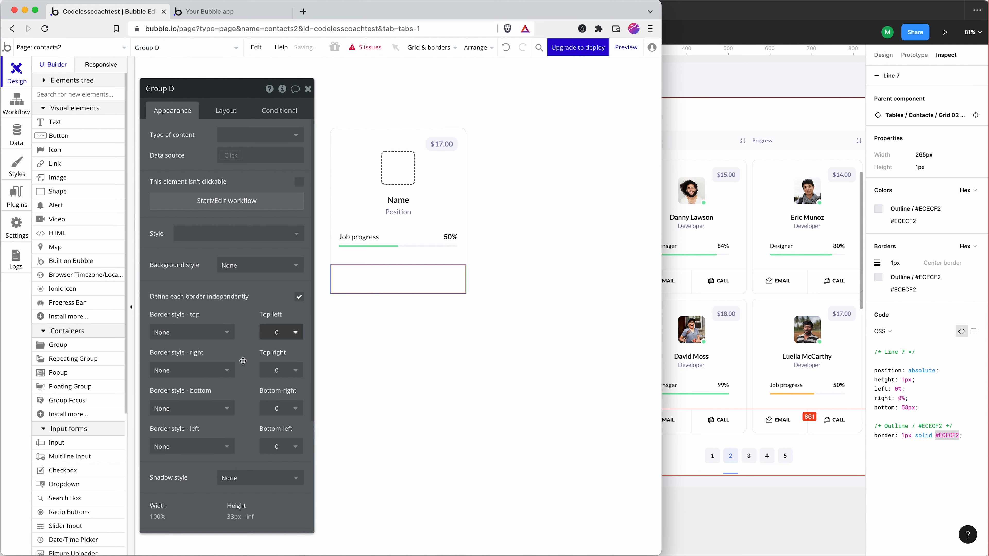
{"action": "left_click", "coordinate": [192, 333]}
{"action": "left_click", "coordinate": [192, 364]}
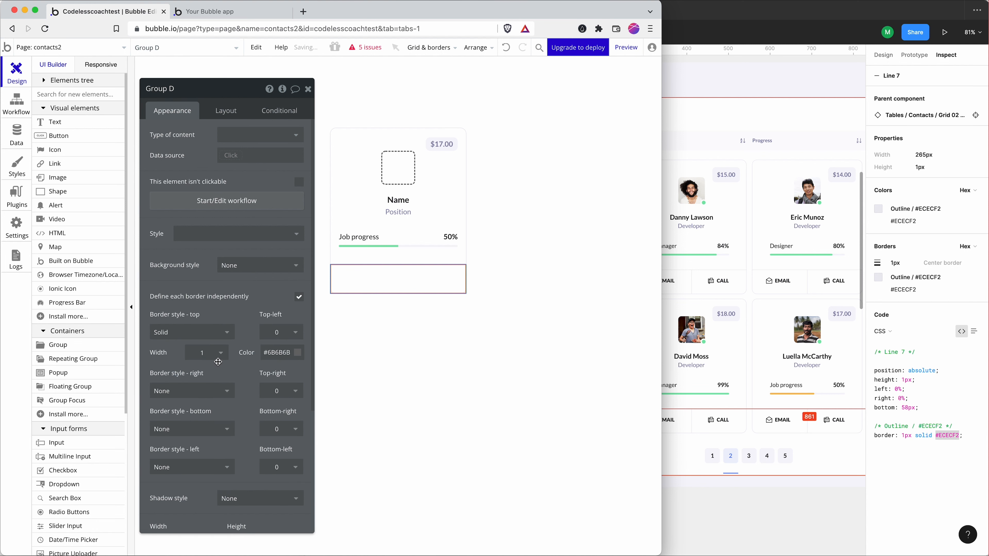
{"action": "left_click", "coordinate": [273, 353]}
{"action": "triple_click", "coordinate": [272, 353]}
{"action": "type", "text": "#ECECF2"}
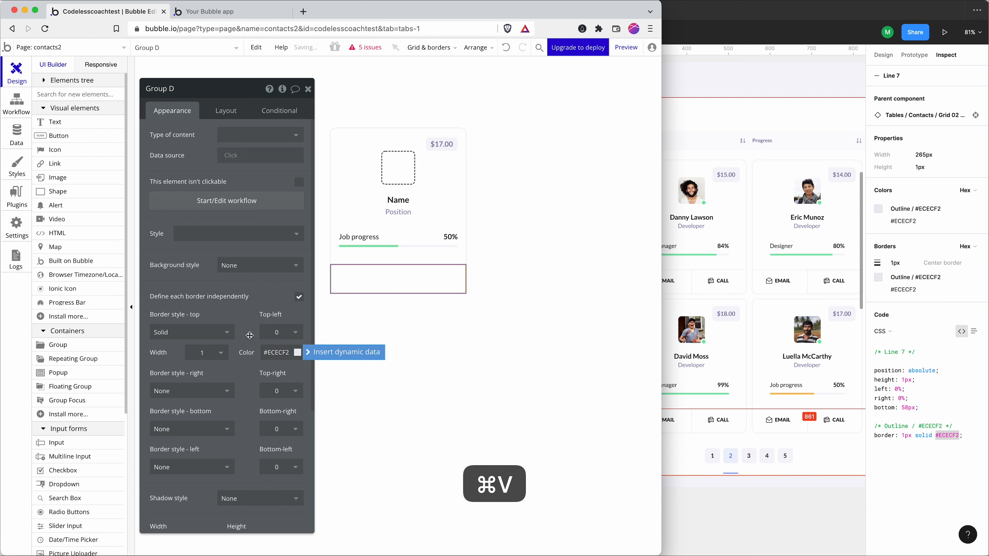
{"action": "left_click", "coordinate": [482, 301]}
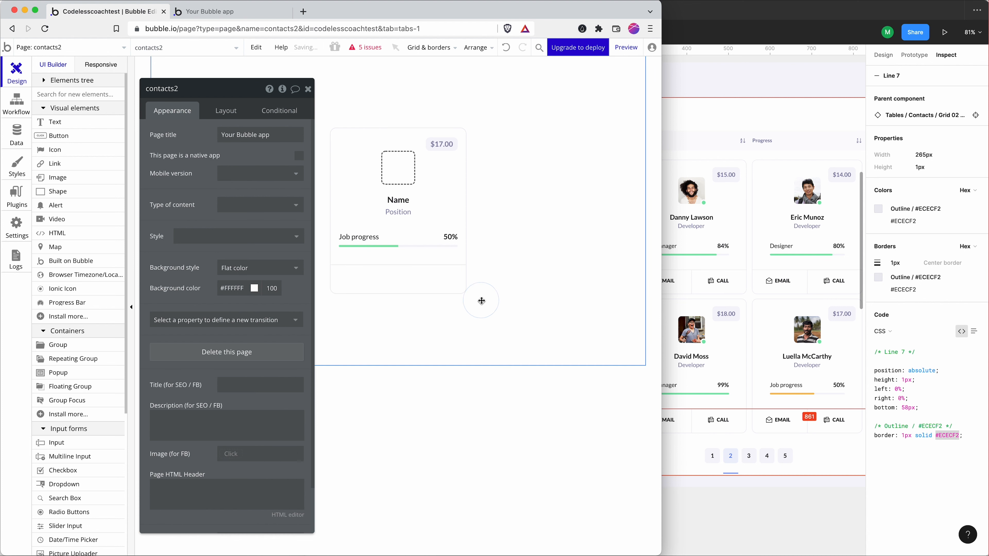
Check the Figma card's bottom row and draw a text element about 72 px wide and 28 px high inside Bubble's bottom group.
{"action": "left_click", "coordinate": [441, 280]}
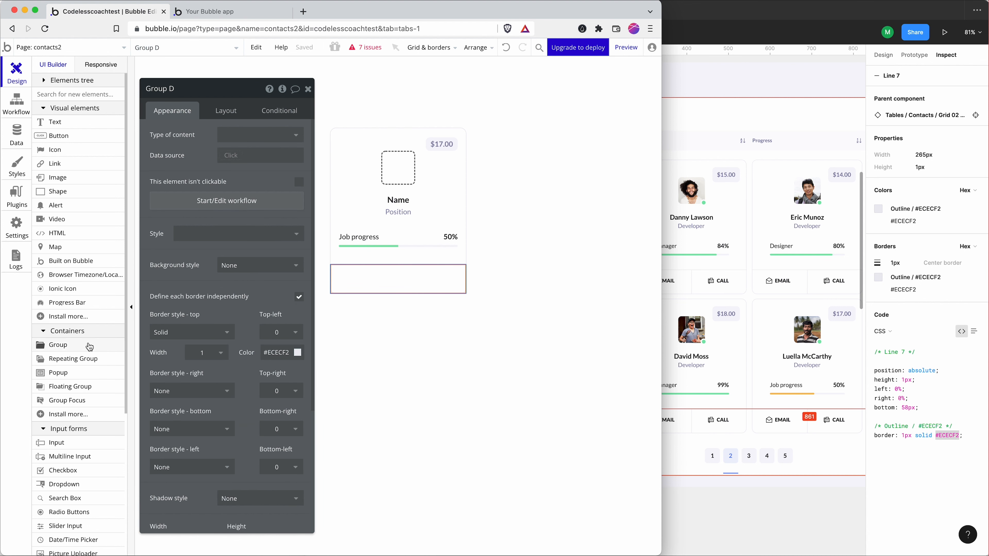
{"action": "left_click", "coordinate": [751, 274]}
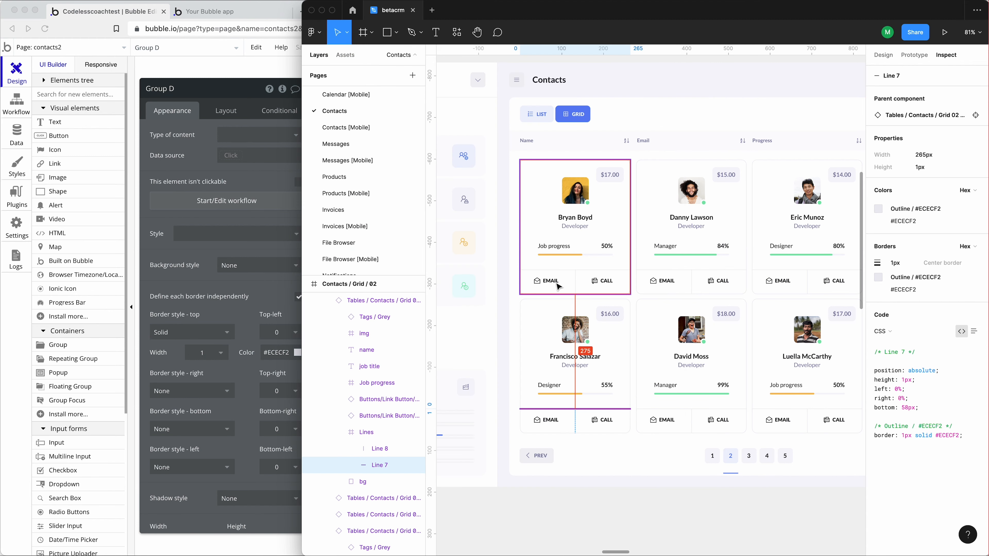
{"action": "left_click", "coordinate": [237, 76]}
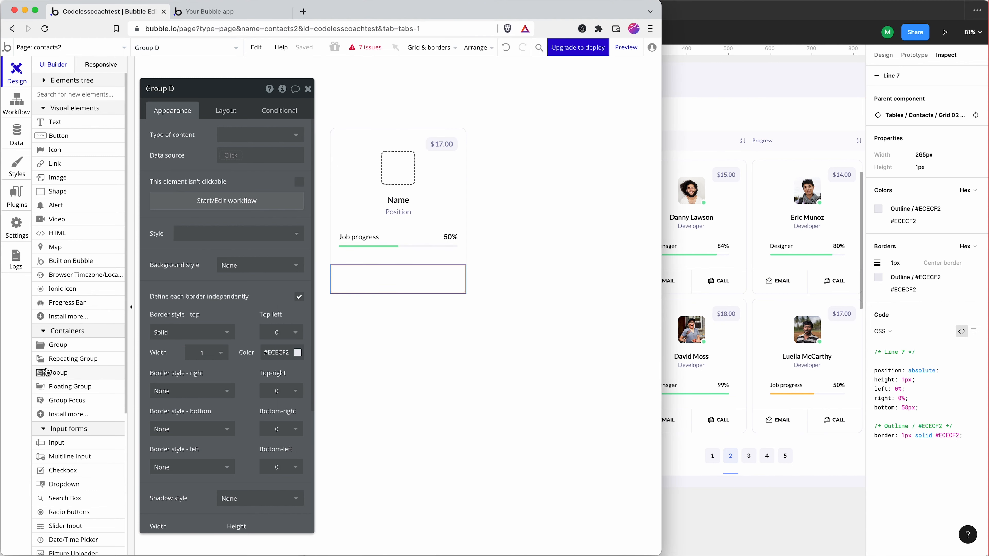
{"action": "left_click", "coordinate": [60, 126]}
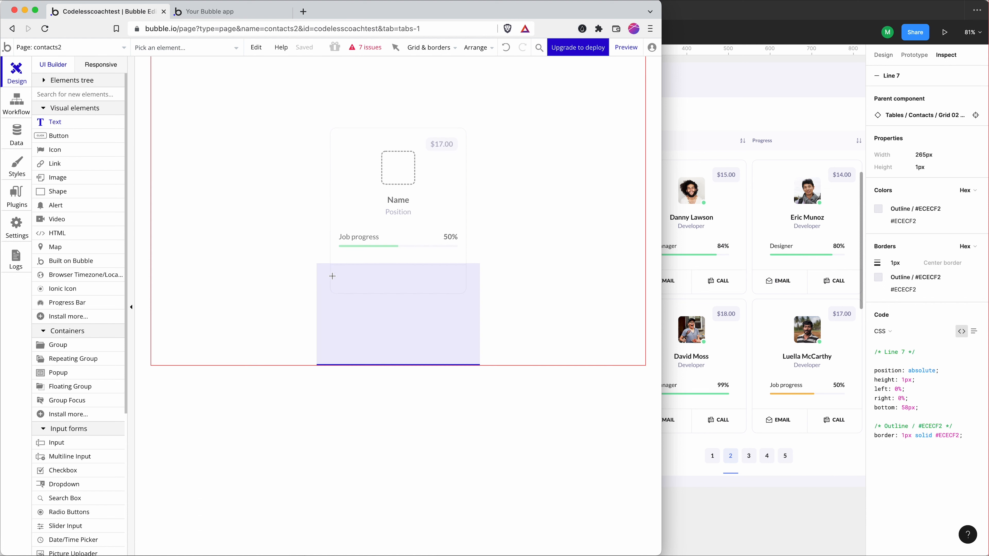
{"action": "left_click", "coordinate": [342, 272]}
{"action": "mouse_move", "coordinate": [343, 272]}
{"action": "left_mouse_down"}
{"action": "mouse_move", "coordinate": [384, 287]}
{"action": "mouse_move", "coordinate": [374, 289]}
{"action": "left_mouse_up"}
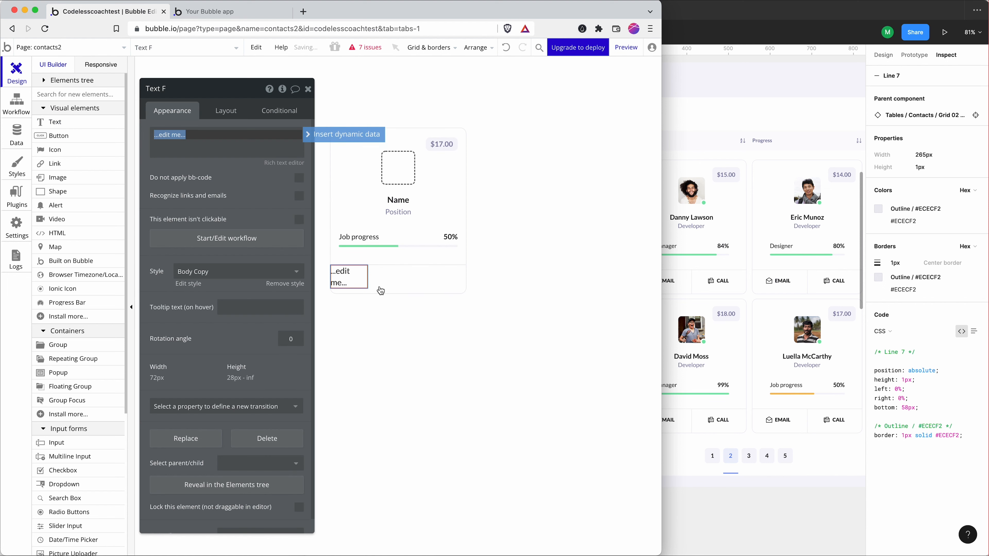
Switch to Figma, inspect the first card's Email label and copy its text color #1C1D21.
{"action": "left_click", "coordinate": [879, 307]}
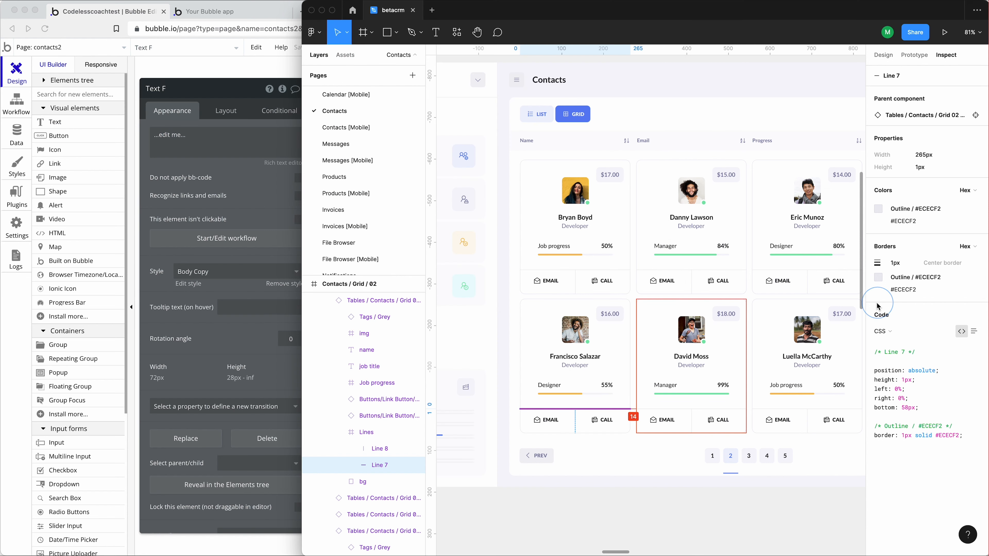
{"action": "double_click", "coordinate": [551, 280]}
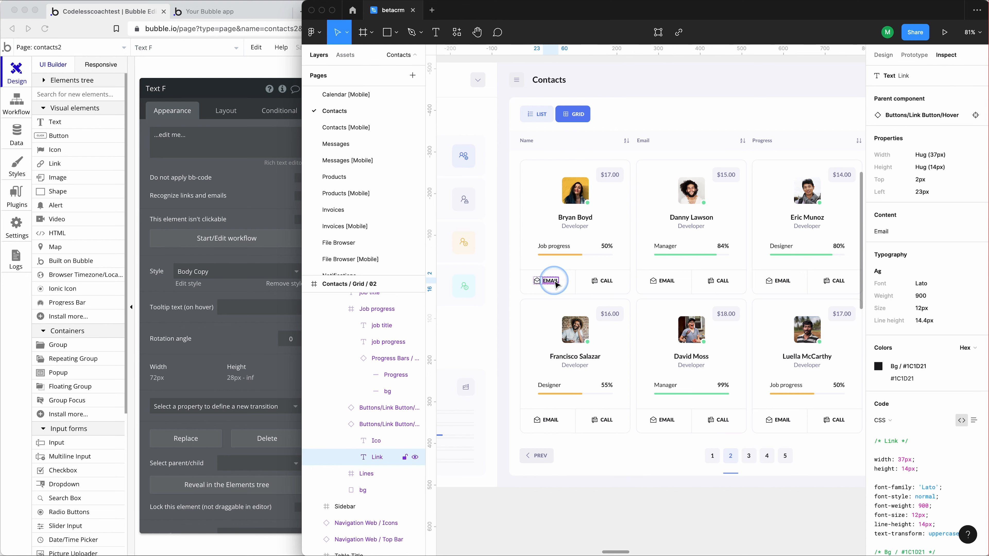
{"action": "left_click", "coordinate": [909, 381]}
Back in Bubble, remove the new text's style and set its font weight to 900, size to 12px and color to #1C1D21.
{"action": "left_click", "coordinate": [249, 260]}
{"action": "left_click", "coordinate": [249, 272]}
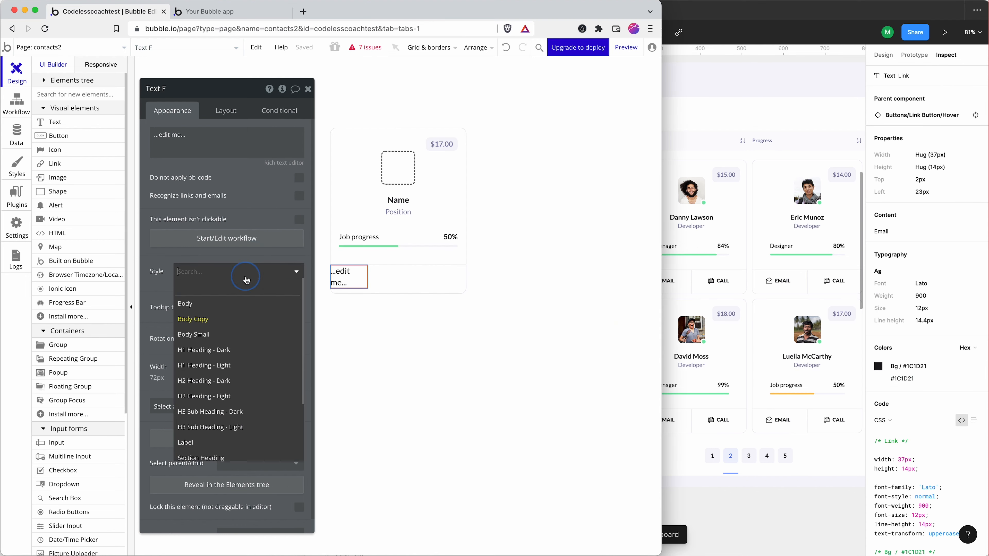
{"action": "left_click", "coordinate": [237, 287]}
{"action": "left_click", "coordinate": [282, 323]}
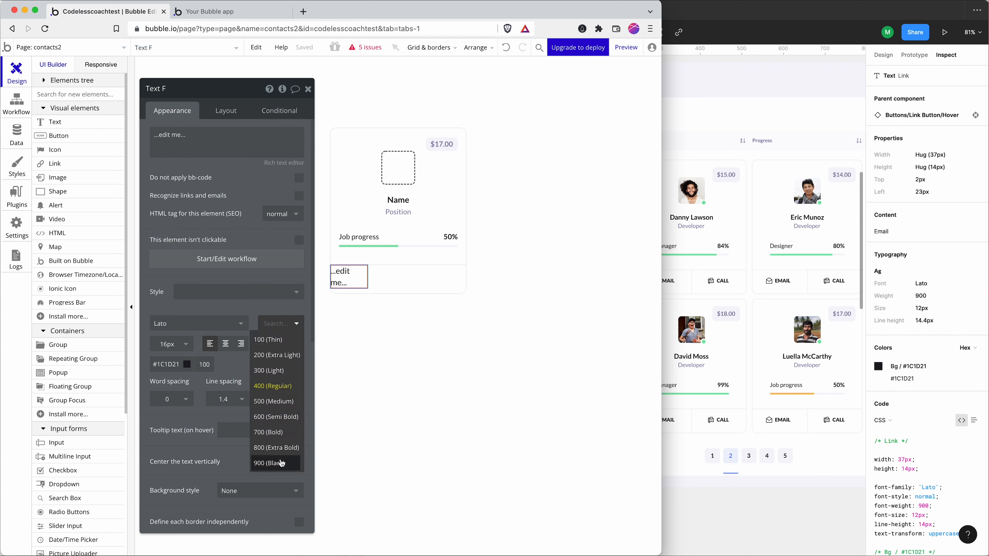
{"action": "left_click", "coordinate": [277, 464]}
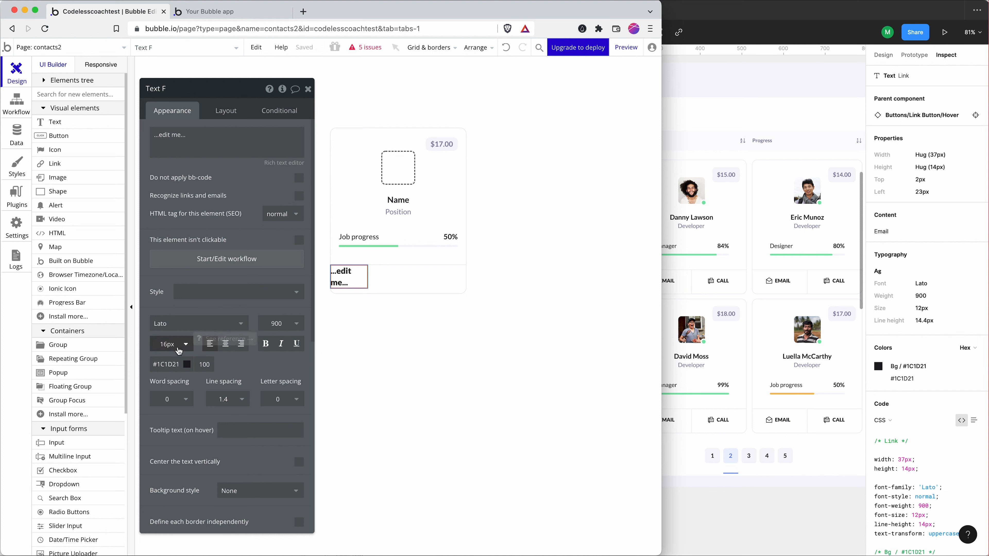
{"action": "left_click", "coordinate": [171, 344]}
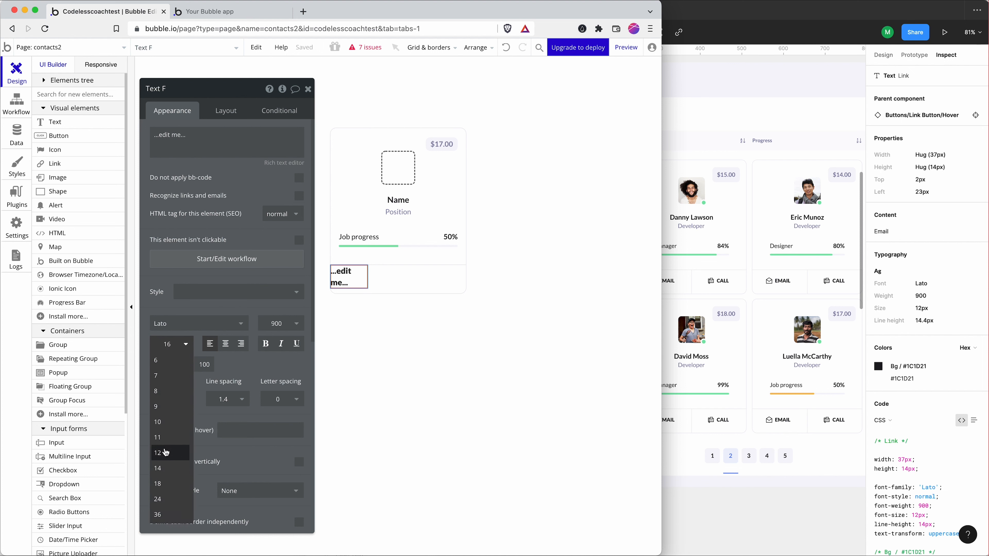
{"action": "left_click", "coordinate": [166, 453]}
{"action": "left_click", "coordinate": [173, 364]}
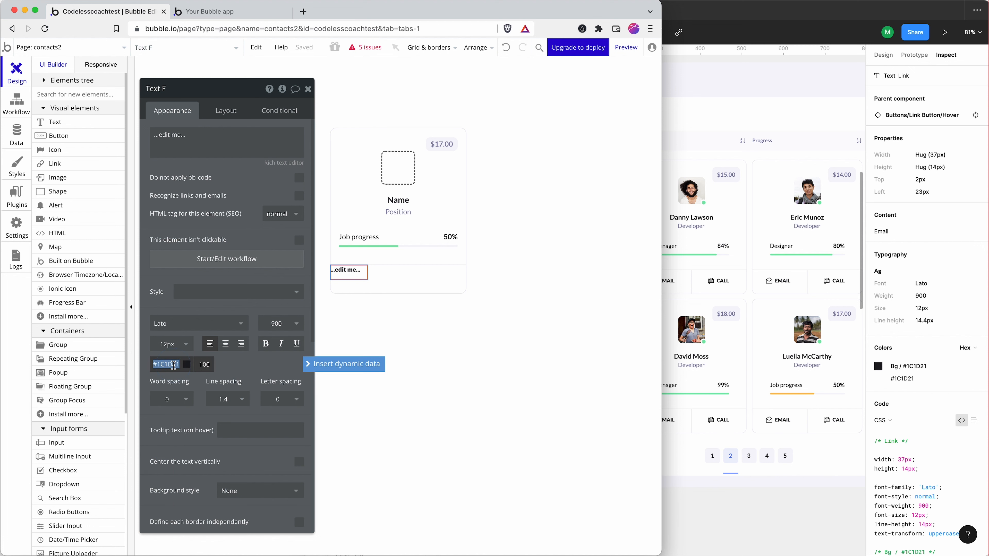
{"action": "key", "text": "super+v"}
{"action": "key", "text": "Return"}
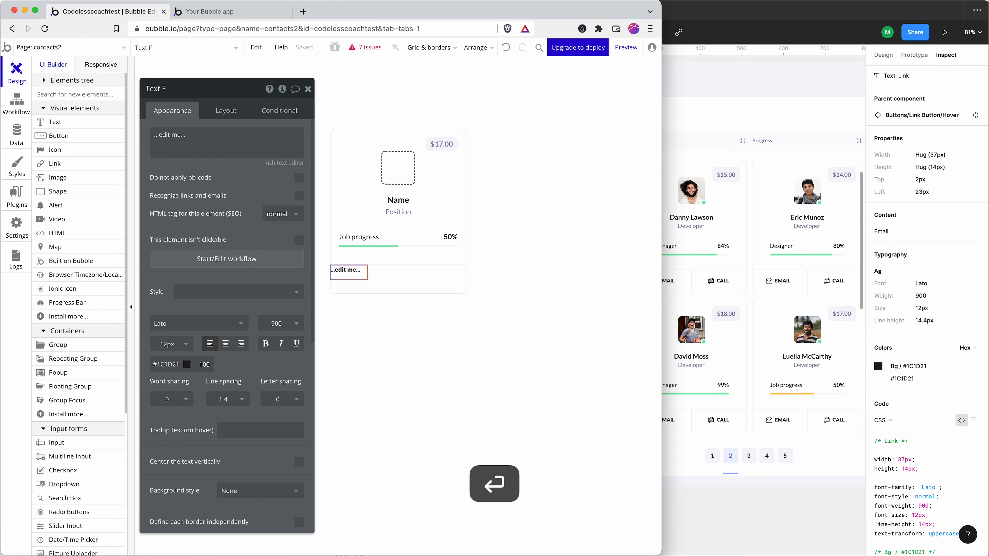
Center the text element vertically in its row and set its minimum height to 0 px.
{"action": "left_click", "coordinate": [224, 111]}
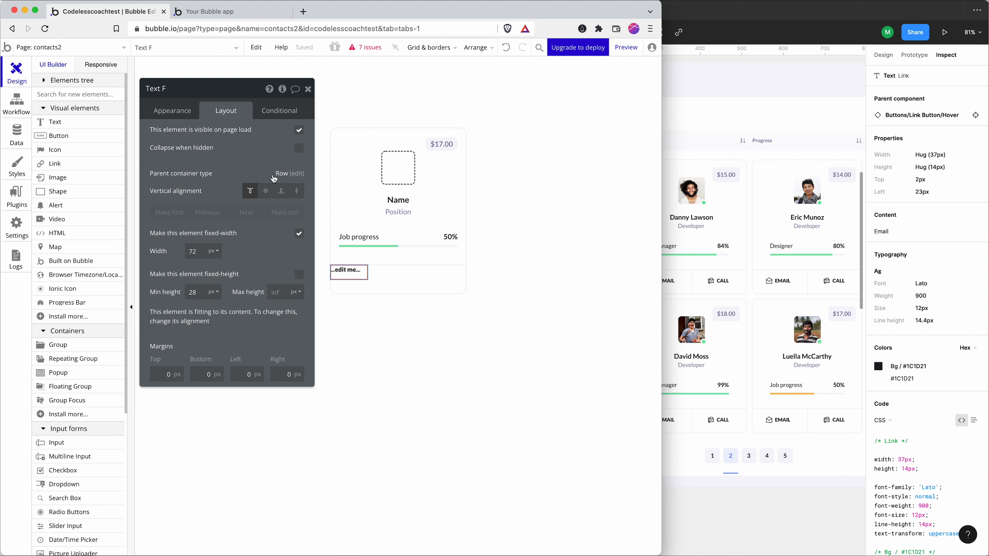
{"action": "left_click", "coordinate": [266, 191]}
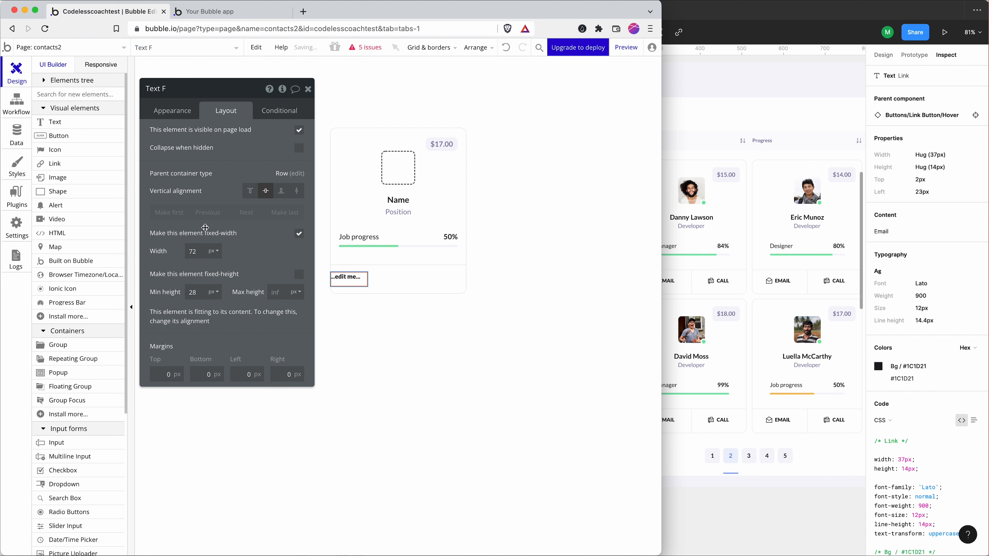
{"action": "key", "text": "Return"}
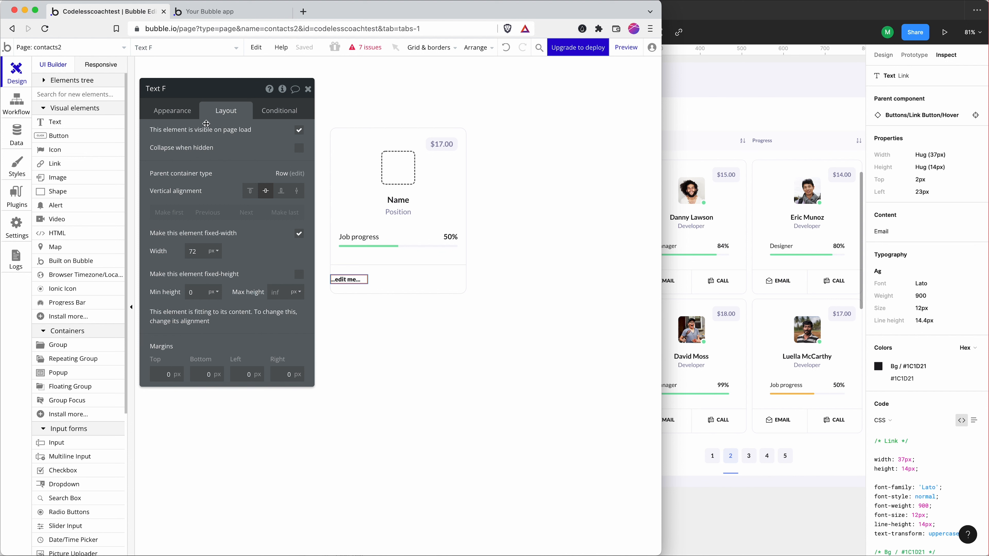
Change the text element's content to Email and center-align the text.
{"action": "left_click", "coordinate": [172, 111]}
{"action": "left_click", "coordinate": [238, 146]}
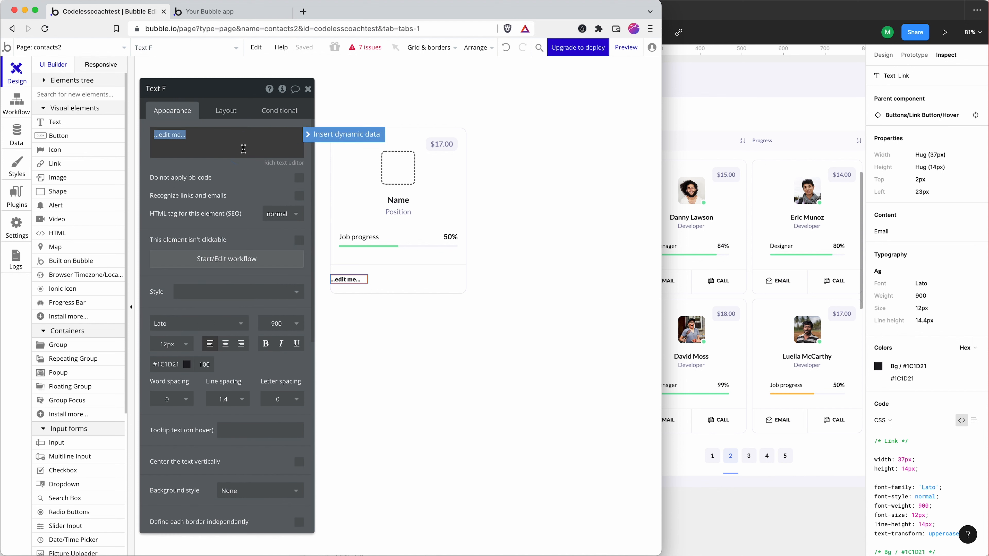
{"action": "type", "text": "Email"}
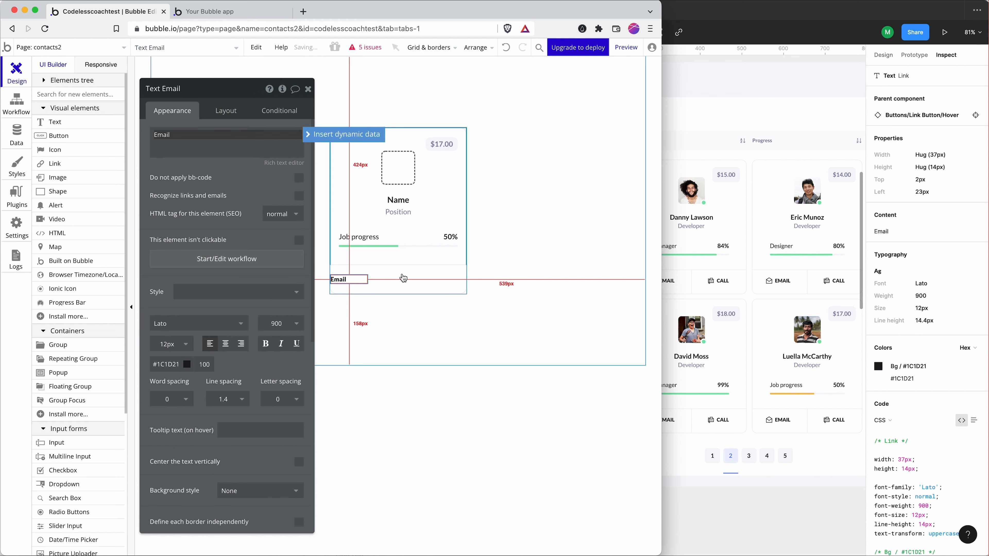
{"action": "left_click", "coordinate": [409, 282]}
{"action": "left_click", "coordinate": [353, 279]}
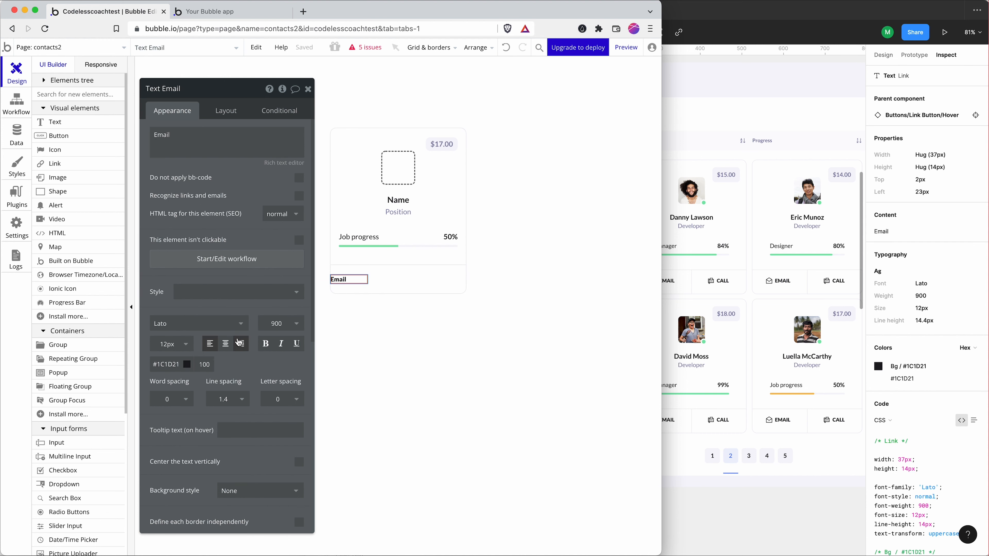
{"action": "left_click", "coordinate": [225, 343]}
Turn off the Email text's fixed width, fit its width to content and set its minimum width to 0 px.
{"action": "left_click", "coordinate": [231, 107]}
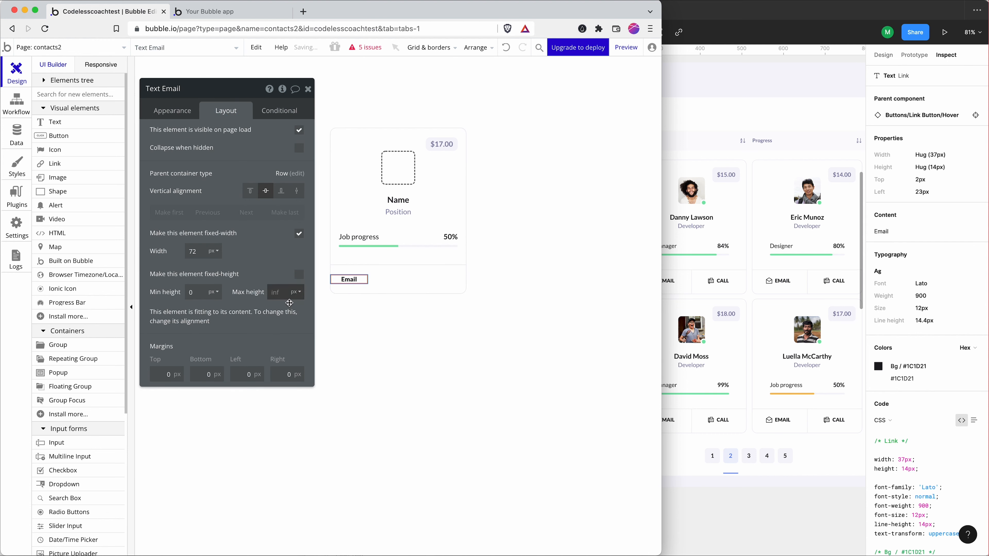
{"action": "left_click", "coordinate": [299, 234]}
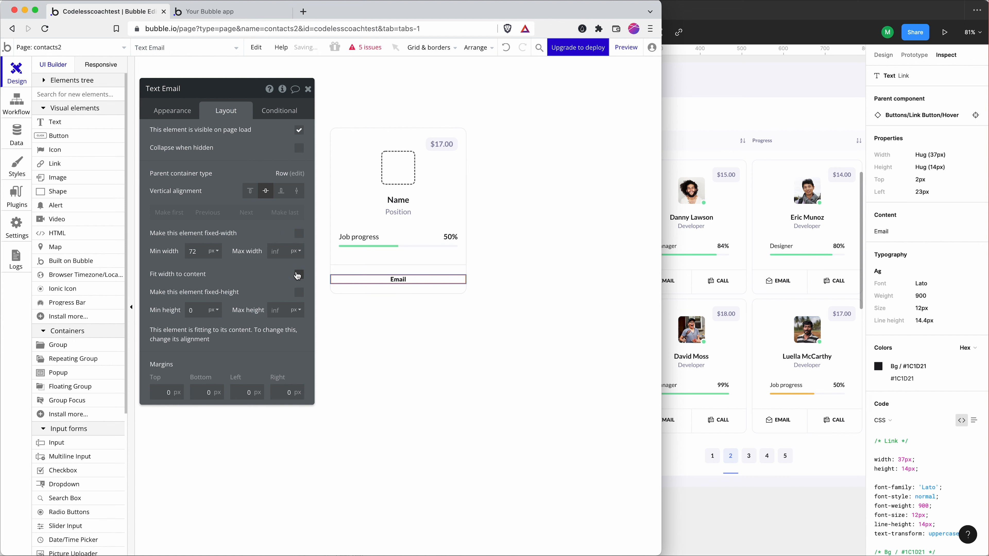
{"action": "left_click", "coordinate": [298, 275]}
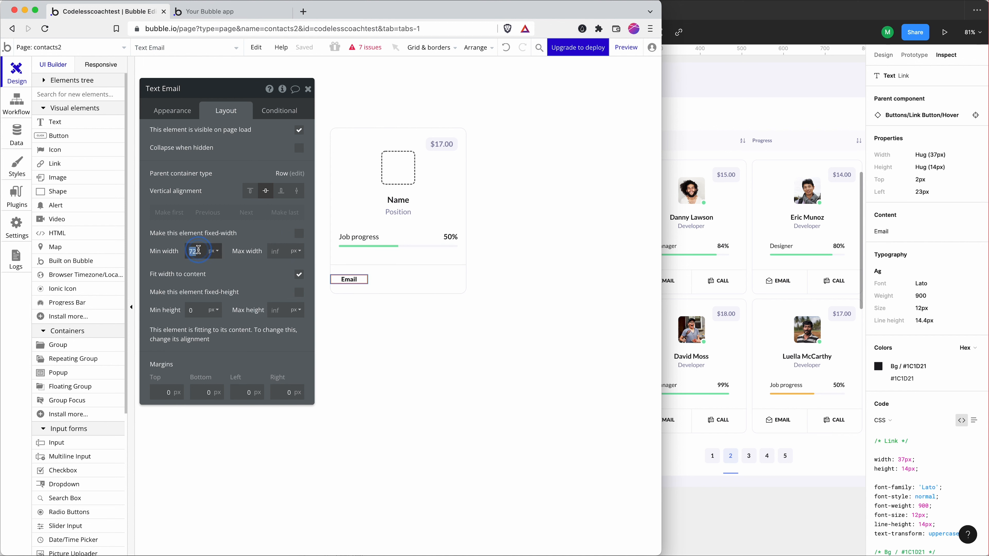
{"action": "type", "text": "0"}
{"action": "key", "text": "Return"}
Duplicate the Email text within the bottom group and change the copy's content to Call.
{"action": "left_click", "coordinate": [354, 280]}
{"action": "left_click", "coordinate": [341, 279]}
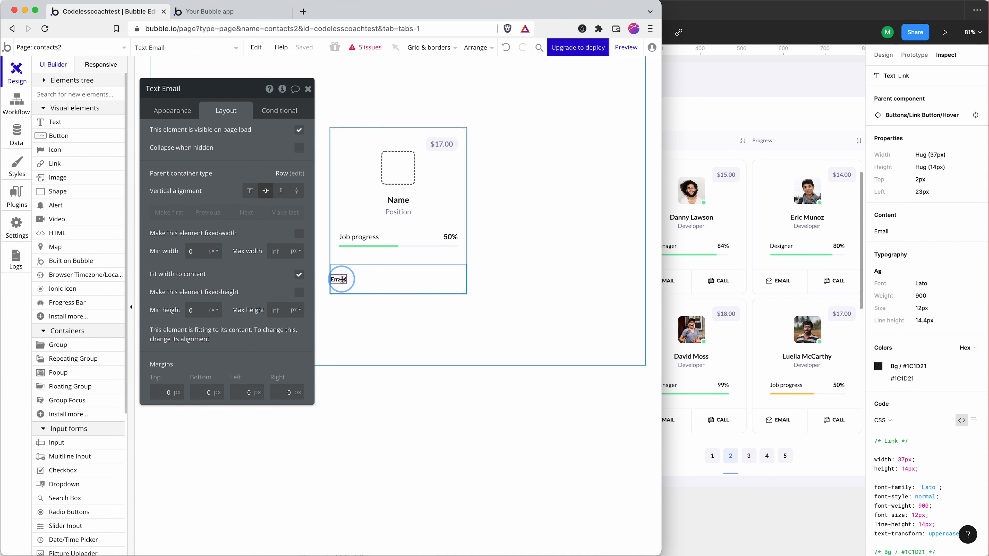
{"action": "key", "text": "super+v"}
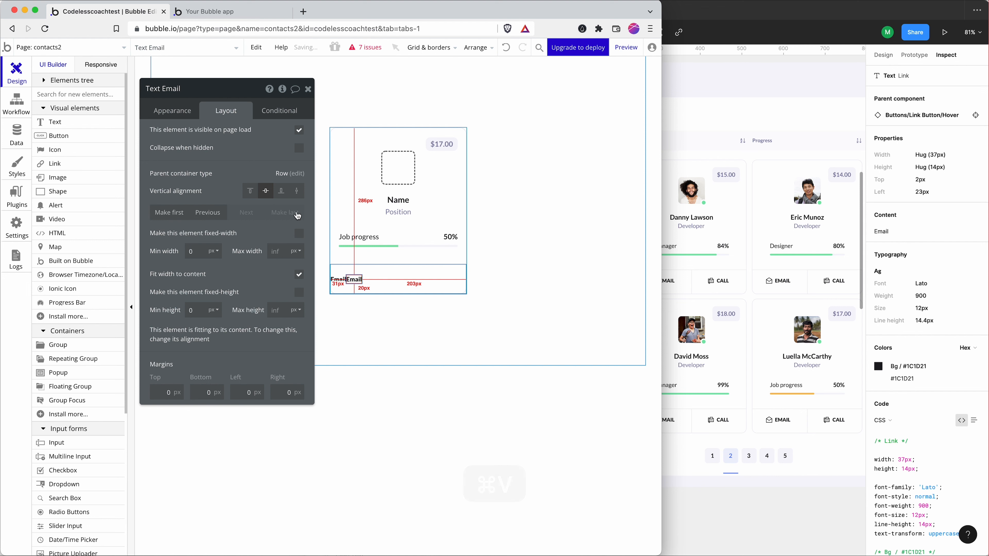
{"action": "left_click", "coordinate": [172, 110]}
{"action": "double_click", "coordinate": [201, 136]}
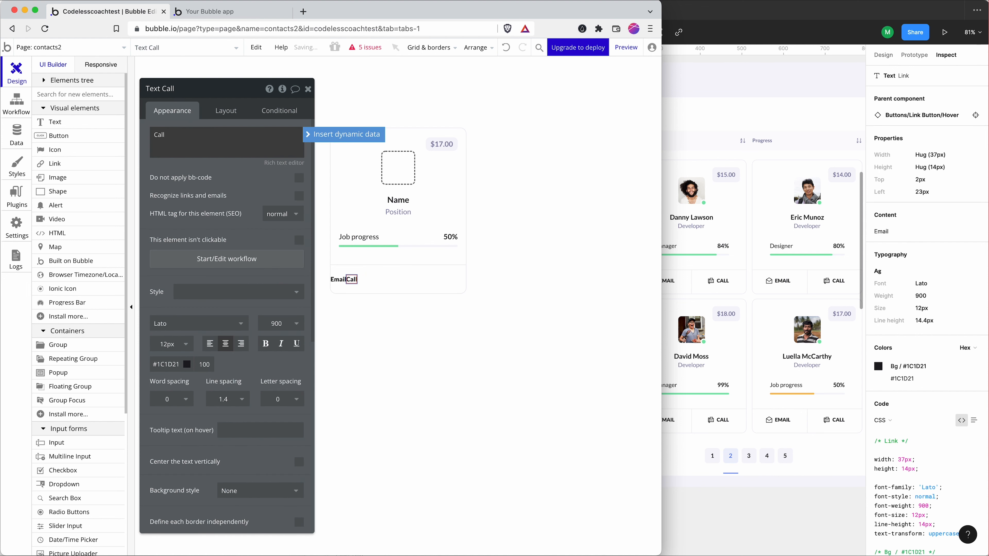
Set the bottom group's container alignment to space around so Email and Call are spread across the row.
{"action": "left_click", "coordinate": [408, 291]}
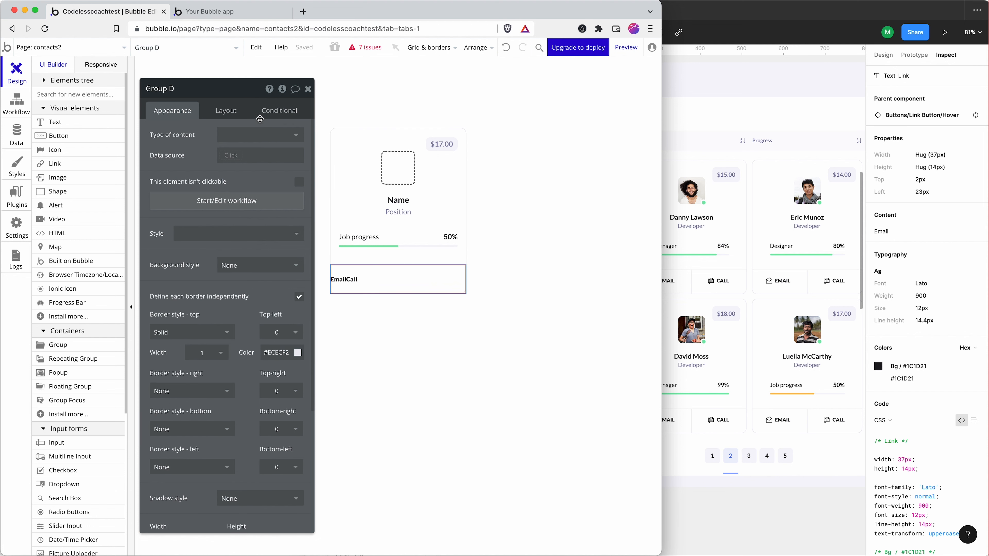
{"action": "left_click", "coordinate": [261, 114]}
{"action": "left_click", "coordinate": [226, 111]}
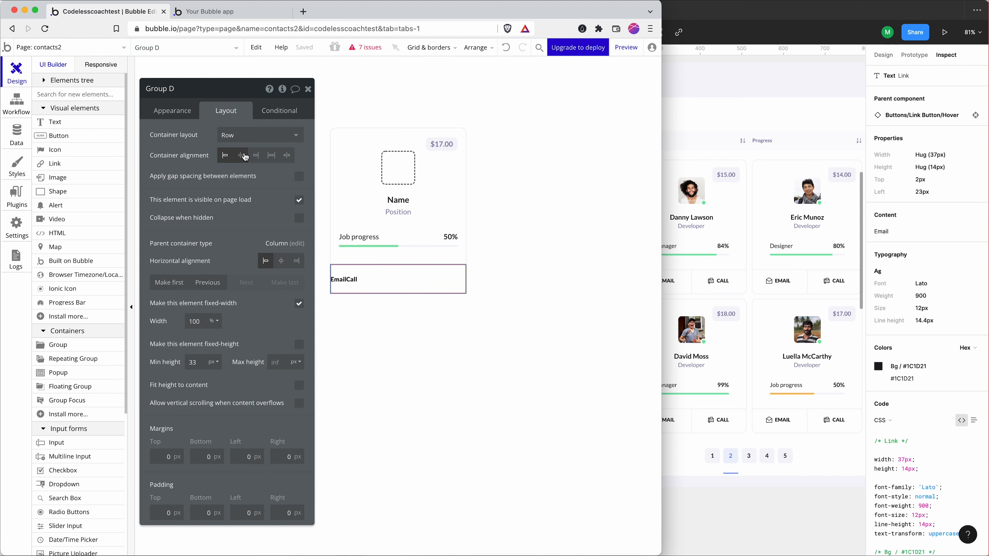
{"action": "left_click", "coordinate": [286, 155]}
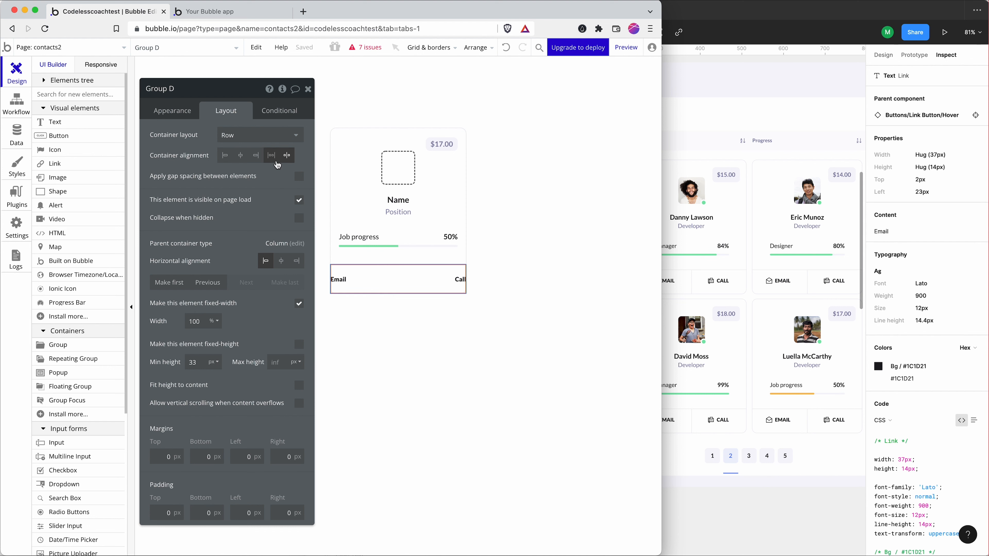
{"action": "left_click", "coordinate": [274, 160]}
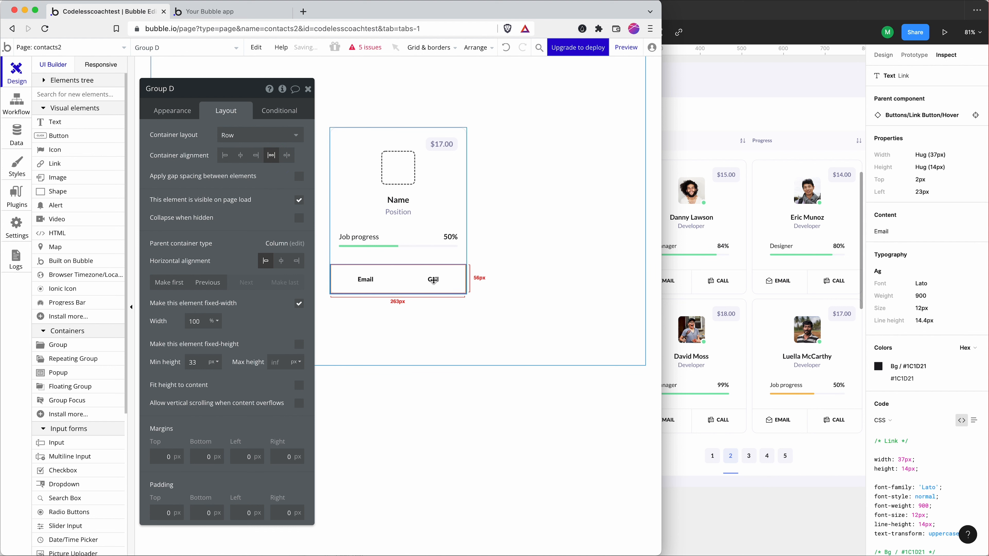
Turn off fit width to content for both the Email and Call texts so each fills half of the bottom row.
{"action": "left_click", "coordinate": [372, 285]}
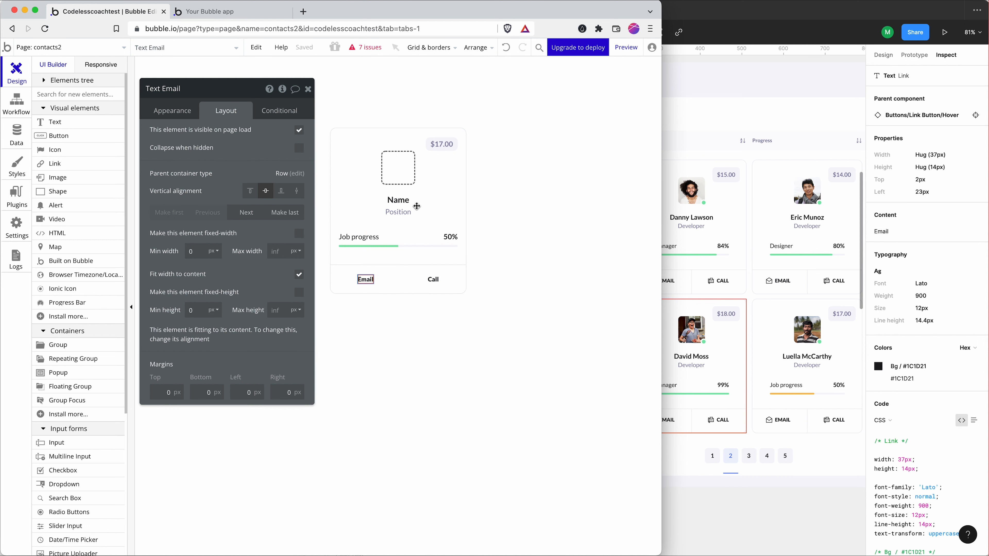
{"action": "left_click", "coordinate": [742, 338]}
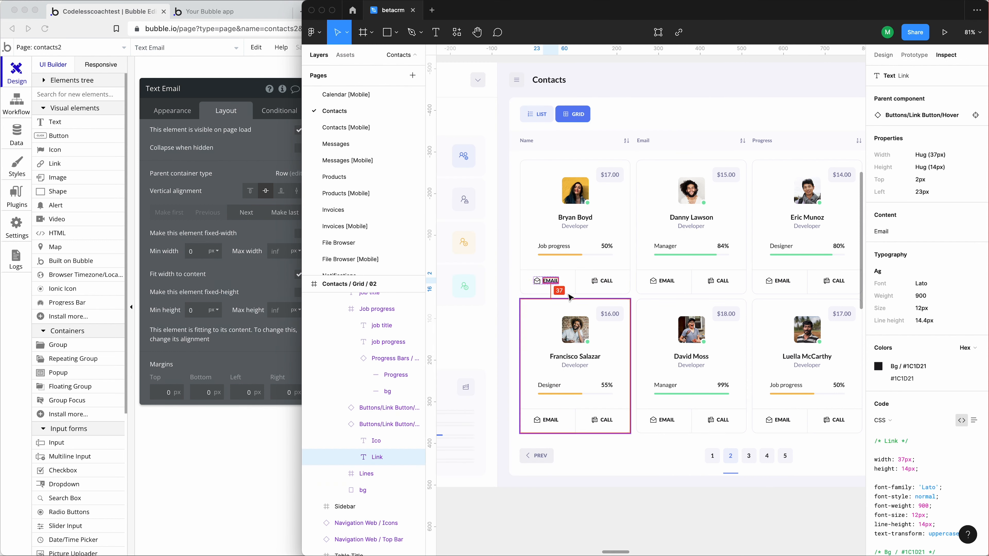
{"action": "left_click", "coordinate": [238, 277]}
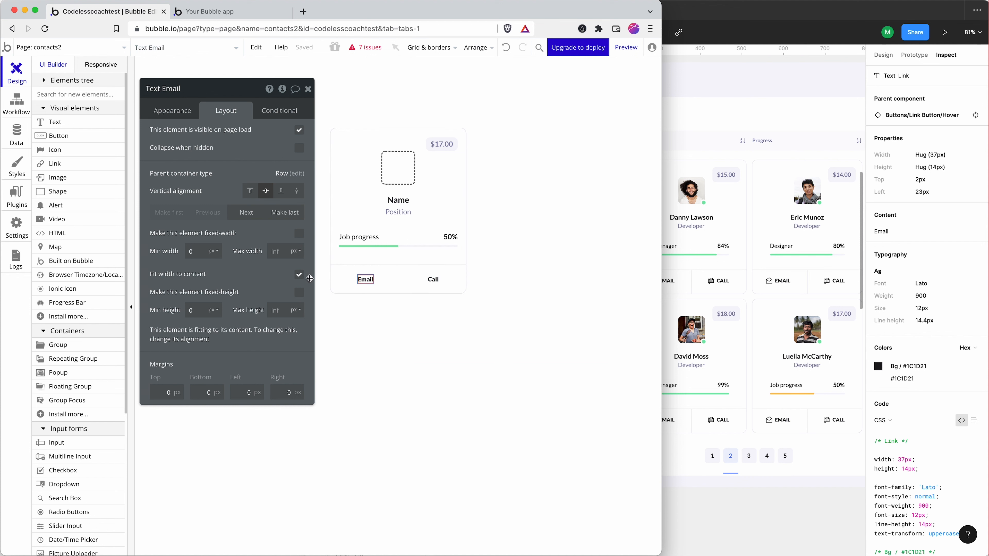
{"action": "left_click", "coordinate": [299, 275]}
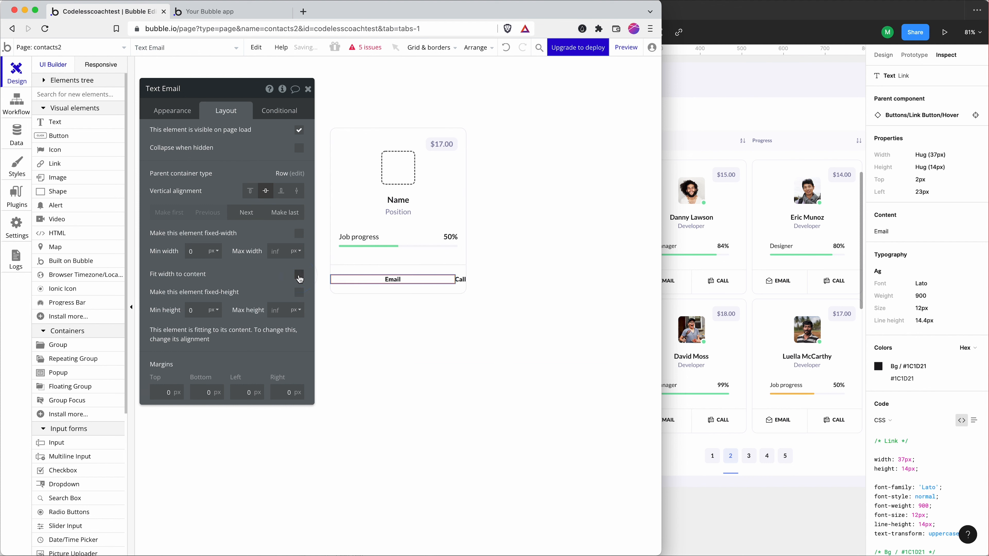
{"action": "left_click", "coordinate": [456, 279]}
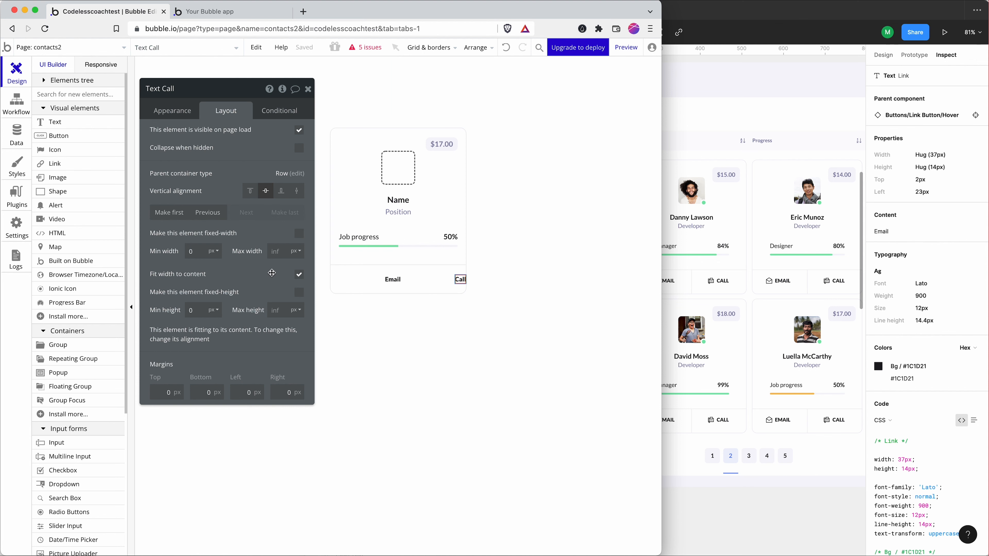
{"action": "left_click", "coordinate": [299, 275]}
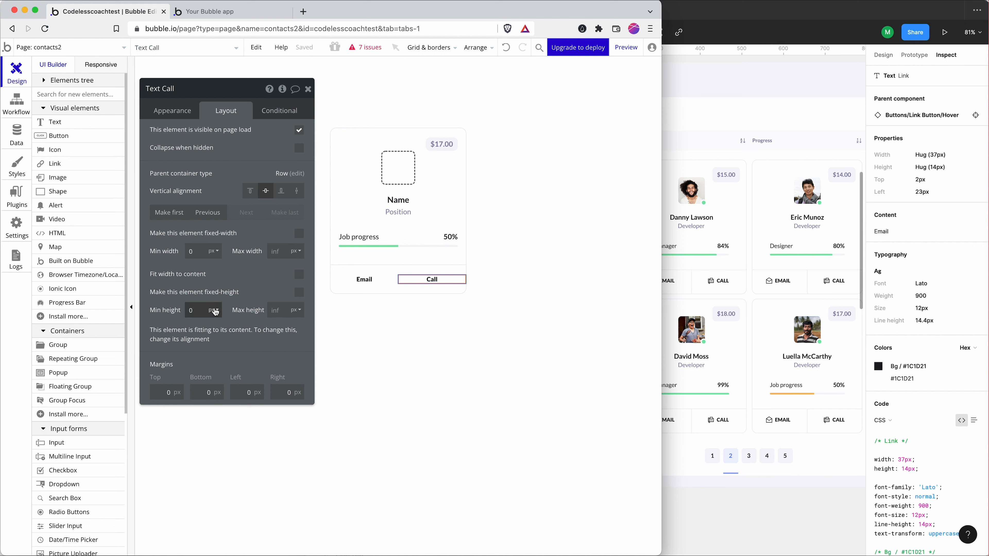
Give the Call text a fixed height of 100% and center its text vertically.
{"action": "left_click", "coordinate": [299, 292]}
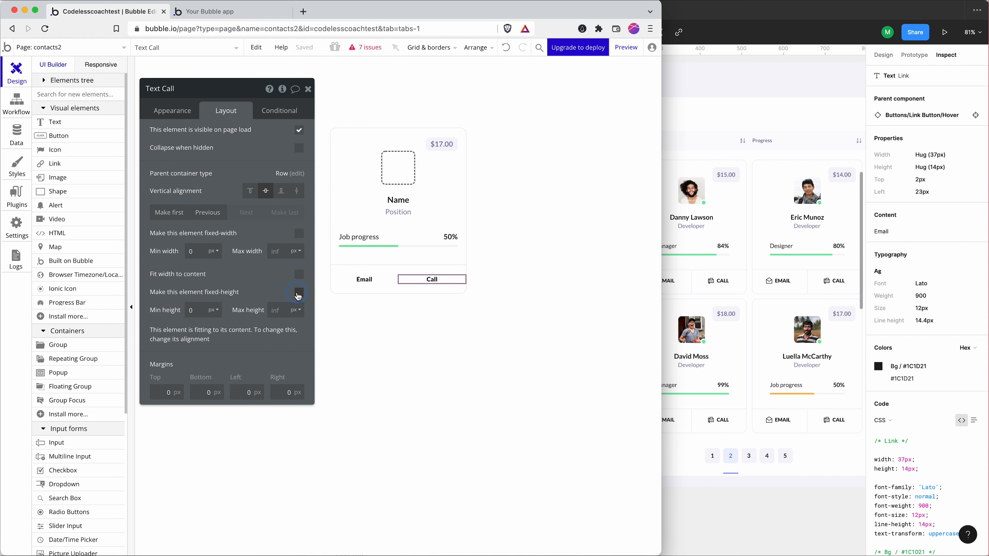
{"action": "left_click", "coordinate": [213, 310]}
{"action": "left_click", "coordinate": [213, 341]}
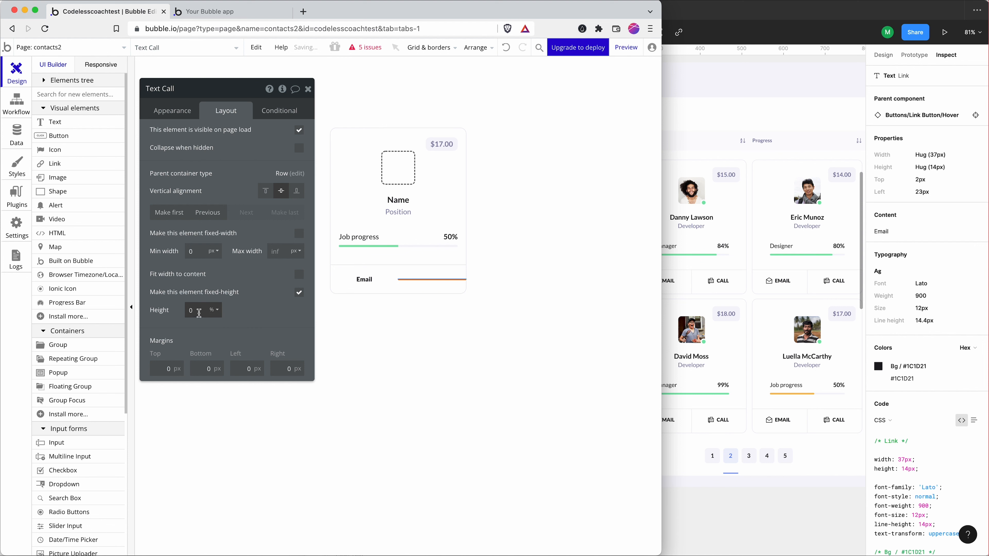
{"action": "type", "text": "100"}
{"action": "key", "text": "Return"}
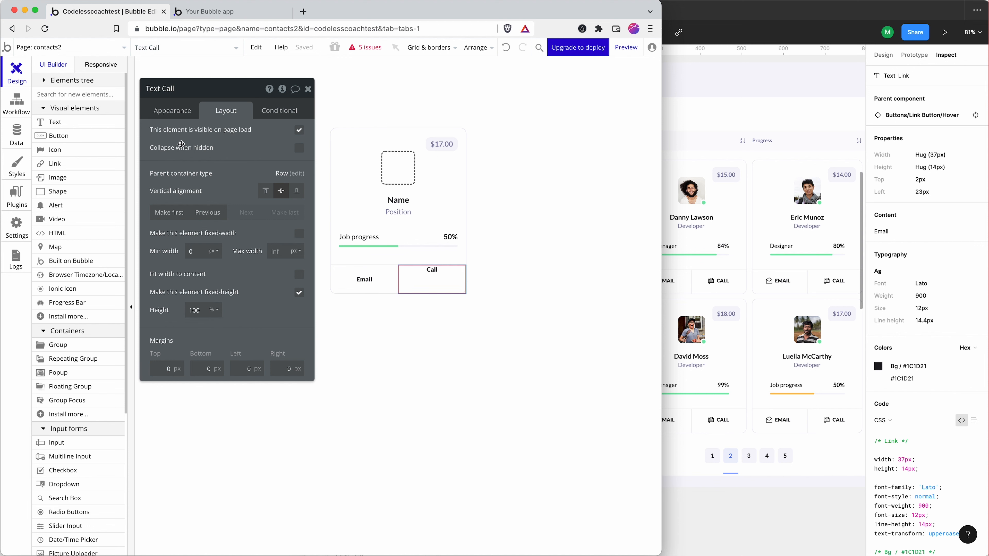
{"action": "left_click", "coordinate": [176, 112]}
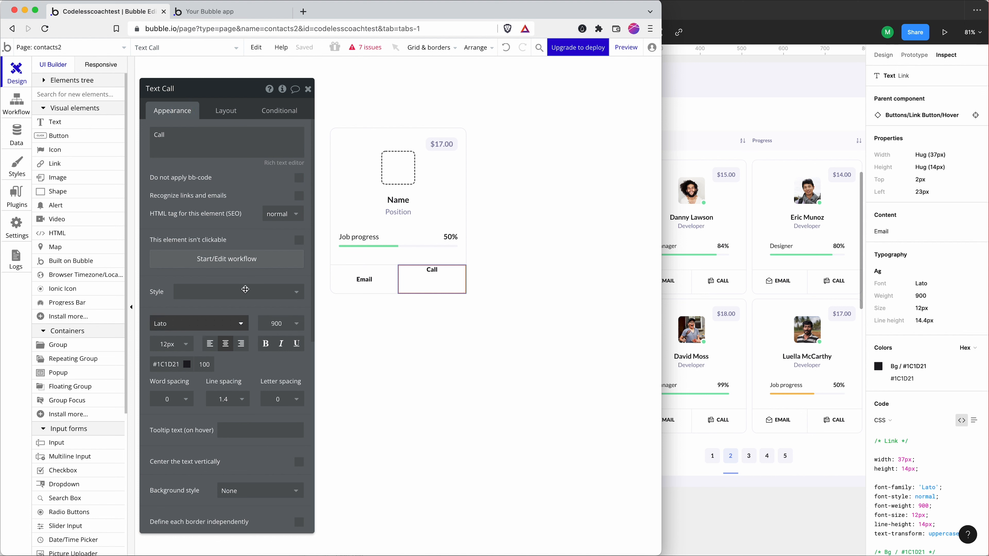
{"action": "scroll", "coordinate": [291, 390], "scroll_direction": "down", "scroll_amount": 1}
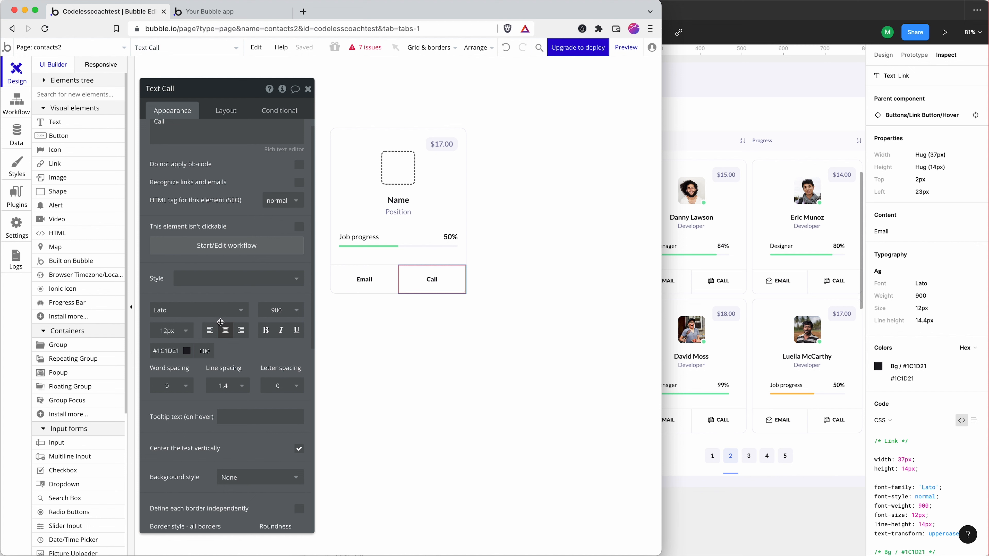
Apply a solid border to all sides of the Call text.
{"action": "scroll", "coordinate": [214, 351], "scroll_direction": "down", "scroll_amount": 5}
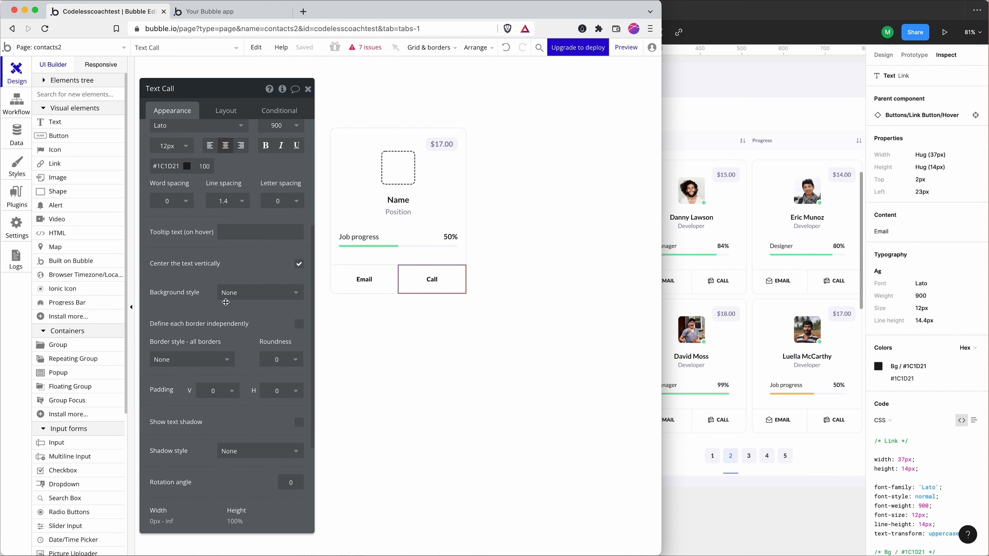
{"action": "left_click", "coordinate": [197, 390]}
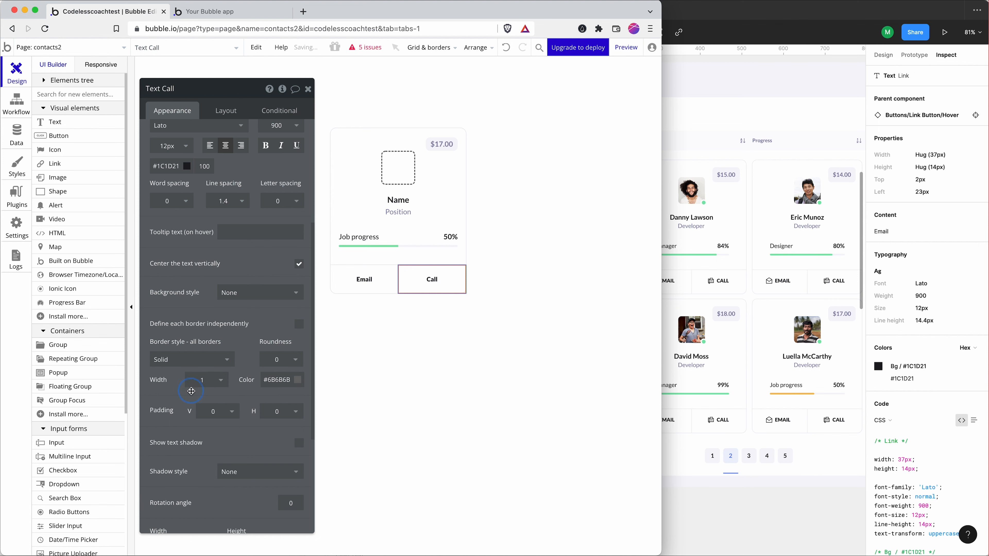
{"action": "double_click", "coordinate": [278, 379]}
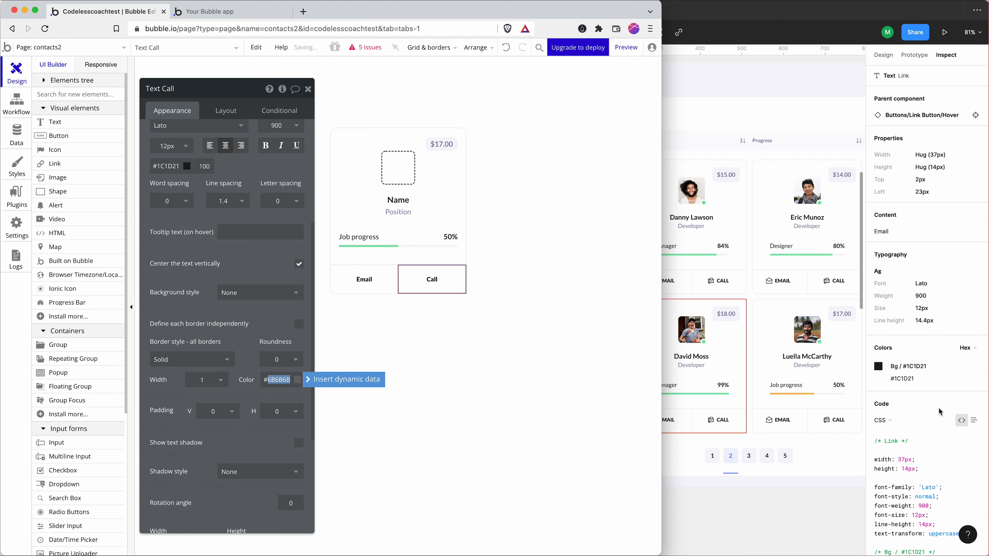
In Figma, copy the color code #ECECF2 of the vertical divider line between Email and Call on the first contact card.
{"action": "left_click", "coordinate": [779, 366]}
{"action": "left_click", "coordinate": [569, 281]}
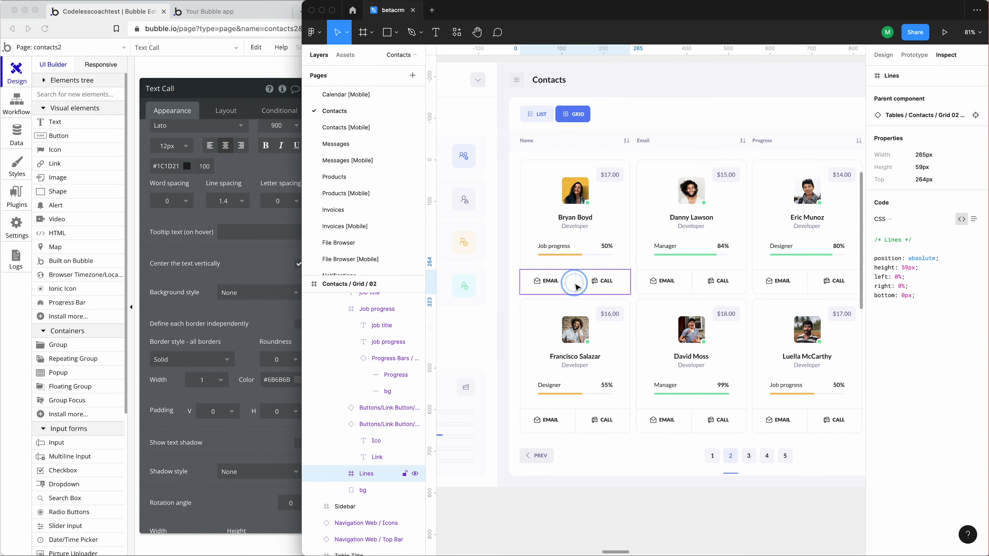
{"action": "left_click", "coordinate": [575, 284]}
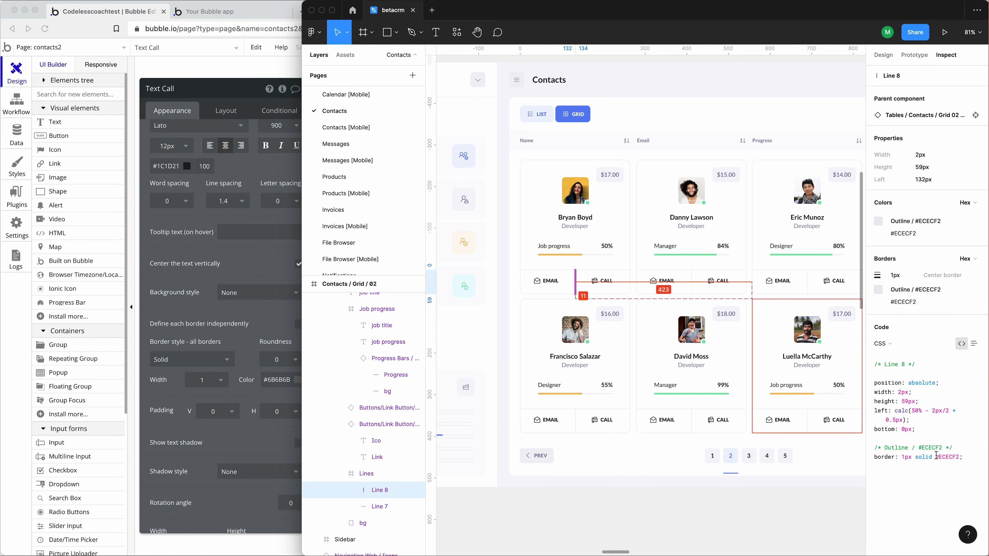
{"action": "left_click_drag", "start_coordinate": [935, 456], "coordinate": [959, 453]}
{"action": "key", "text": "super+c"}
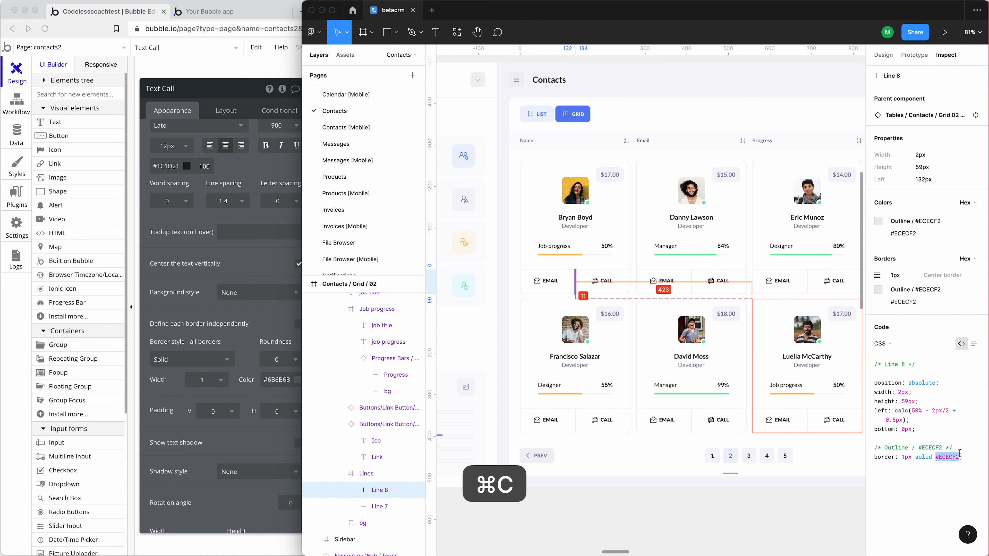
Back in Bubble, set the color of the Call text's all-around border to #ECECF2.
{"action": "left_click", "coordinate": [276, 380]}
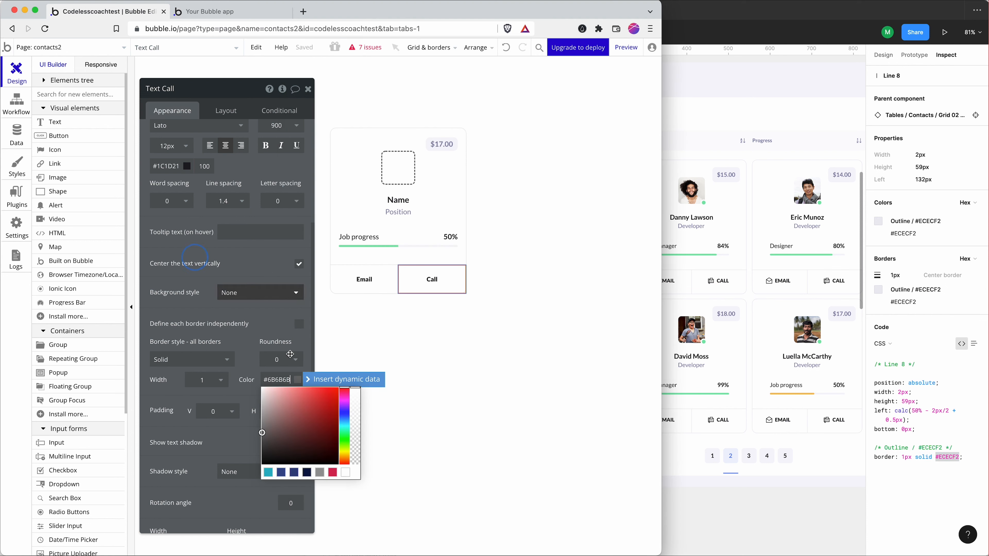
{"action": "double_click", "coordinate": [275, 380]}
{"action": "key", "text": "super+v"}
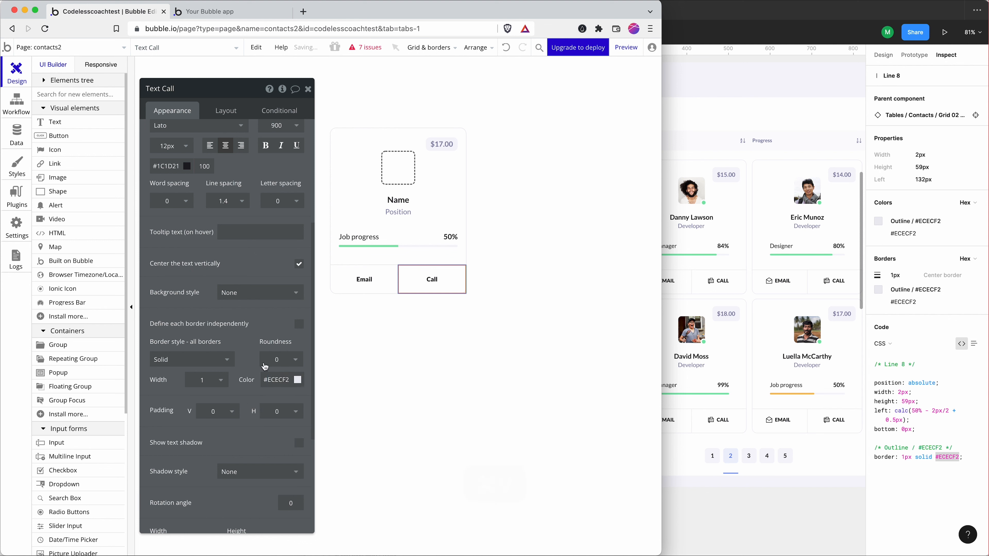
{"action": "left_click", "coordinate": [383, 323]}
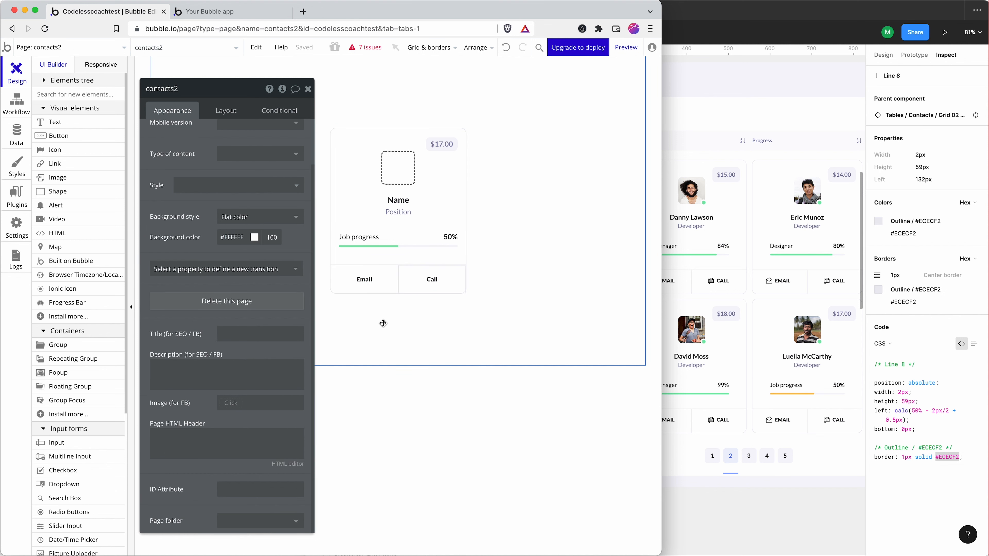
Define the Call text's borders independently and make only its left border solid.
{"action": "left_click", "coordinate": [428, 282]}
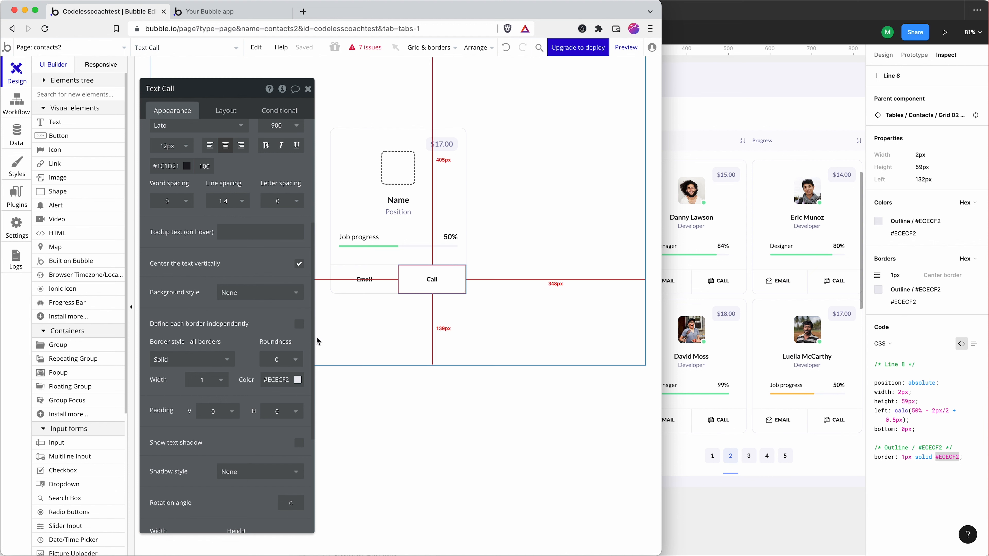
{"action": "left_click", "coordinate": [303, 327]}
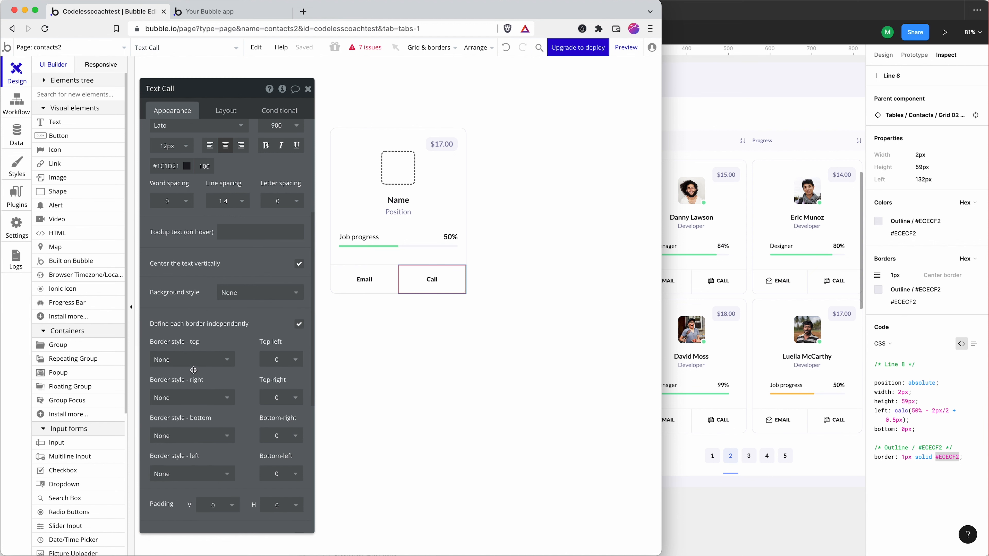
{"action": "left_click", "coordinate": [192, 473]}
{"action": "left_click", "coordinate": [192, 505]}
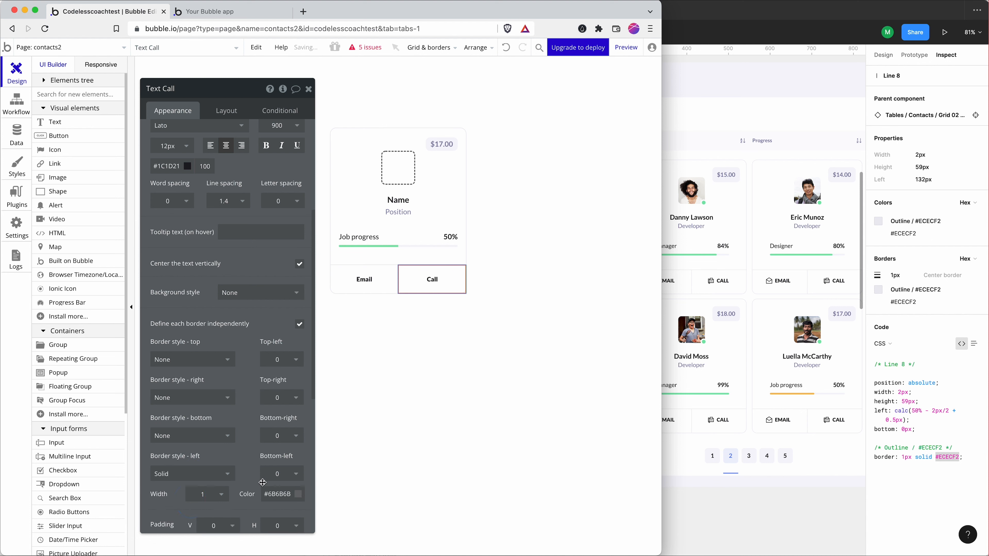
Set the color of the Call text's left border to #ECECF2.
{"action": "double_click", "coordinate": [278, 497]}
{"action": "left_click", "coordinate": [253, 493]}
{"action": "scroll", "coordinate": [257, 489], "scroll_direction": "down", "scroll_amount": 6}
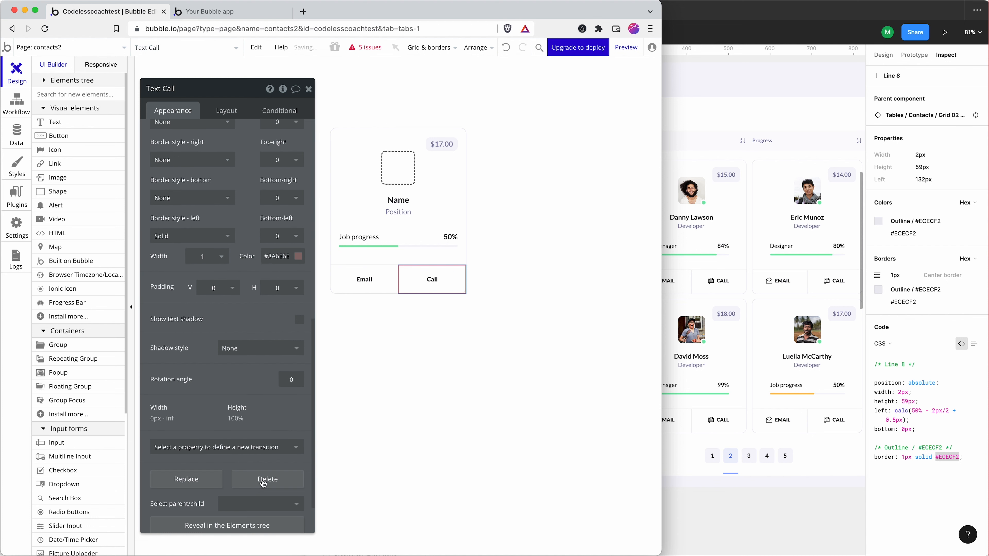
{"action": "left_click", "coordinate": [276, 256]}
{"action": "double_click", "coordinate": [276, 255]}
{"action": "key", "text": "super+v"}
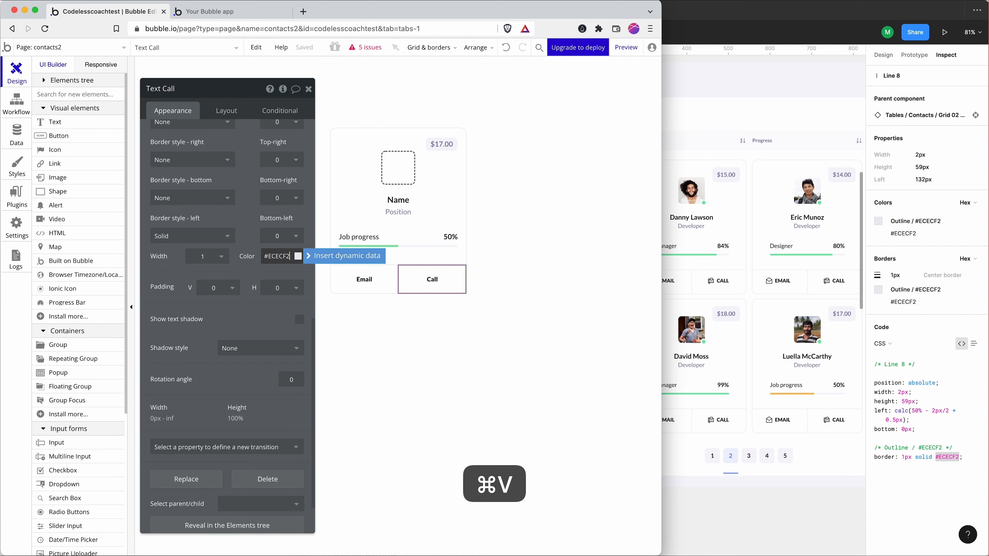
Copy the formatting of the Call text and paste it onto the Email text.
{"action": "left_click", "coordinate": [409, 293]}
{"action": "left_click", "coordinate": [411, 277]}
{"action": "right_click", "coordinate": [414, 278]}
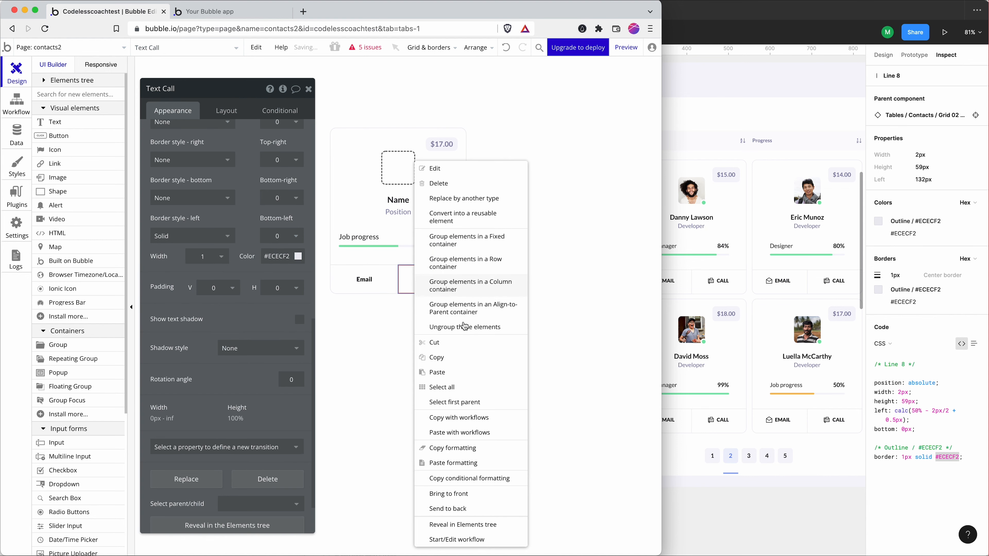
{"action": "left_click", "coordinate": [456, 447]}
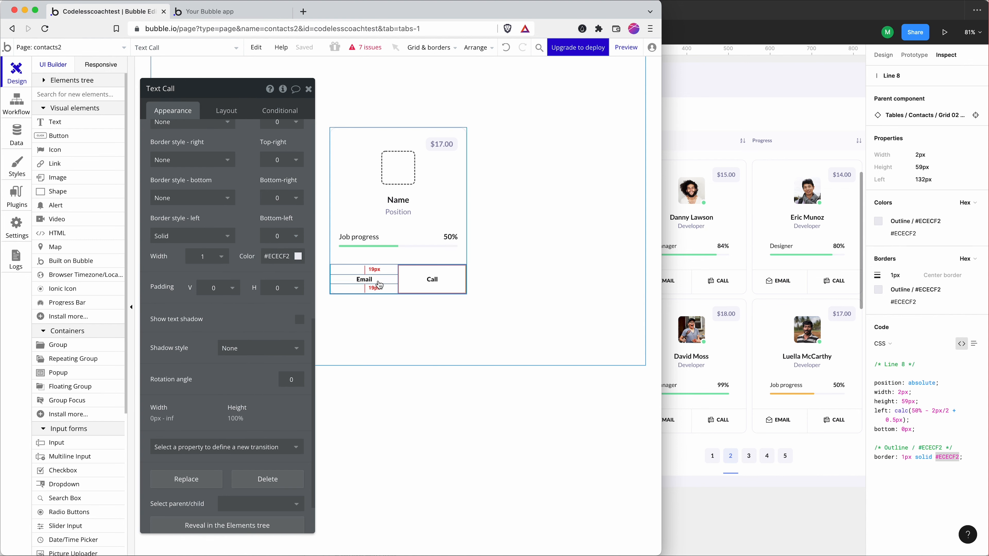
{"action": "left_click", "coordinate": [366, 280]}
{"action": "right_click", "coordinate": [375, 279]}
{"action": "left_click", "coordinate": [433, 463]}
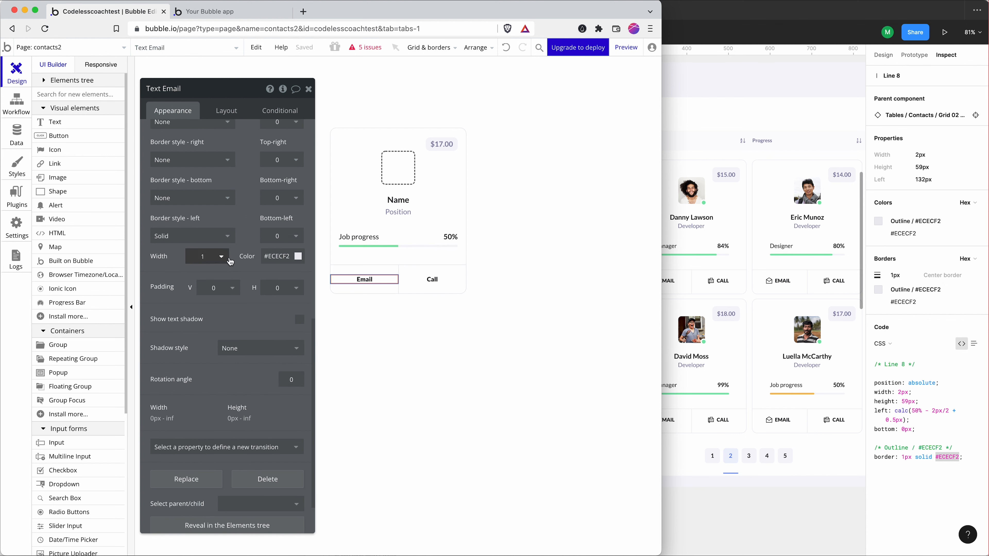
Turn off independent borders on the Email text and set its border style to None.
{"action": "scroll", "coordinate": [230, 249], "scroll_direction": "up", "scroll_amount": 4}
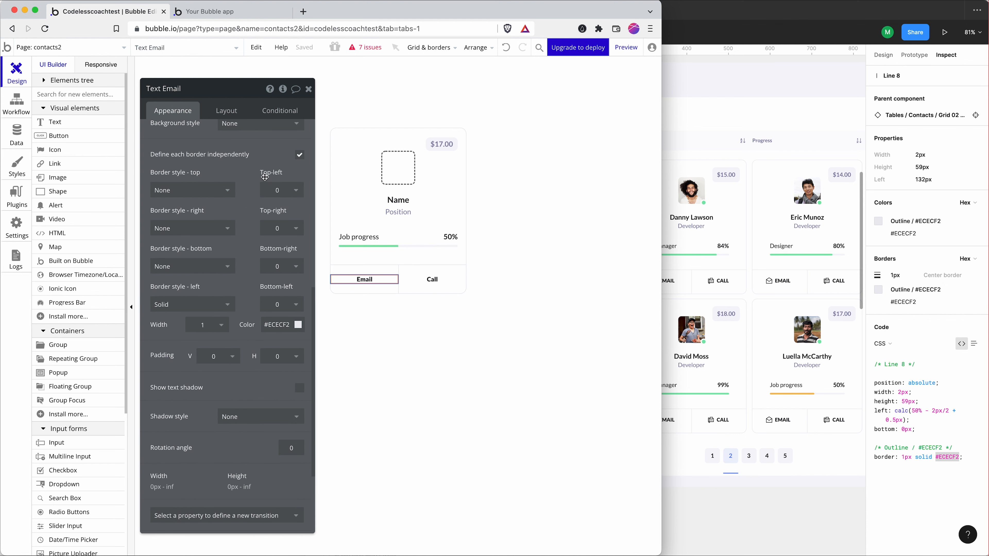
{"action": "left_click", "coordinate": [299, 155]}
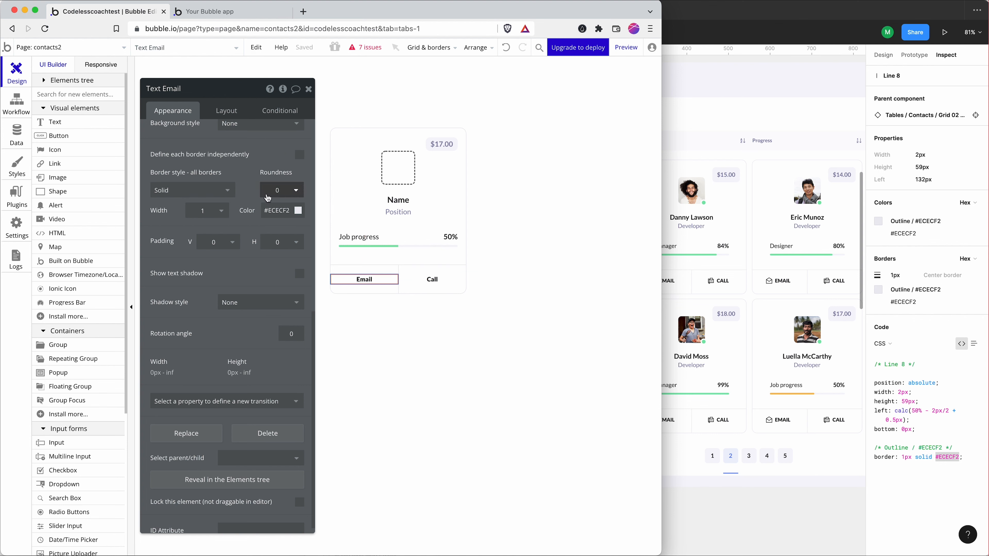
{"action": "left_click", "coordinate": [237, 193]}
{"action": "left_click", "coordinate": [212, 199]}
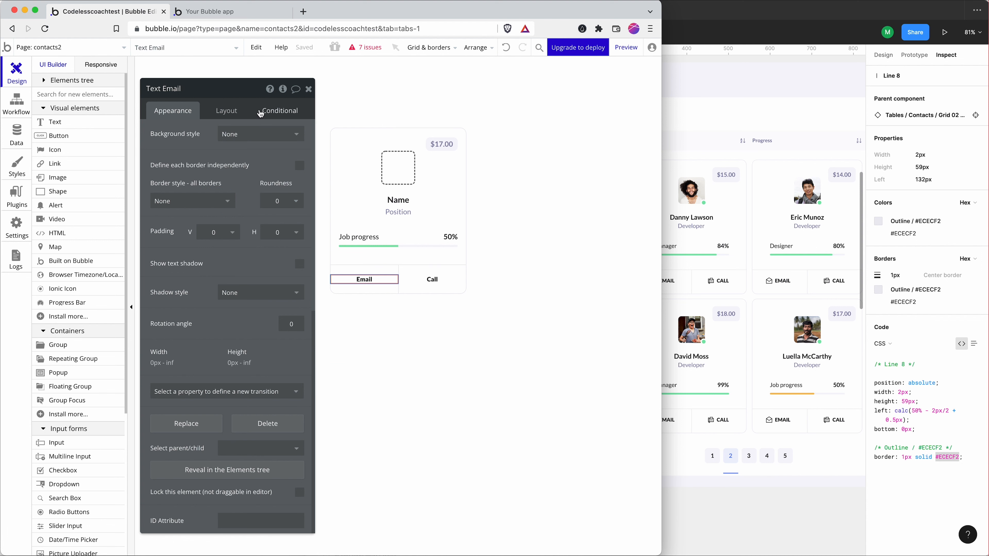
Give the Email text a fixed height of 100%.
{"action": "left_click", "coordinate": [280, 110]}
{"action": "left_click", "coordinate": [227, 105]}
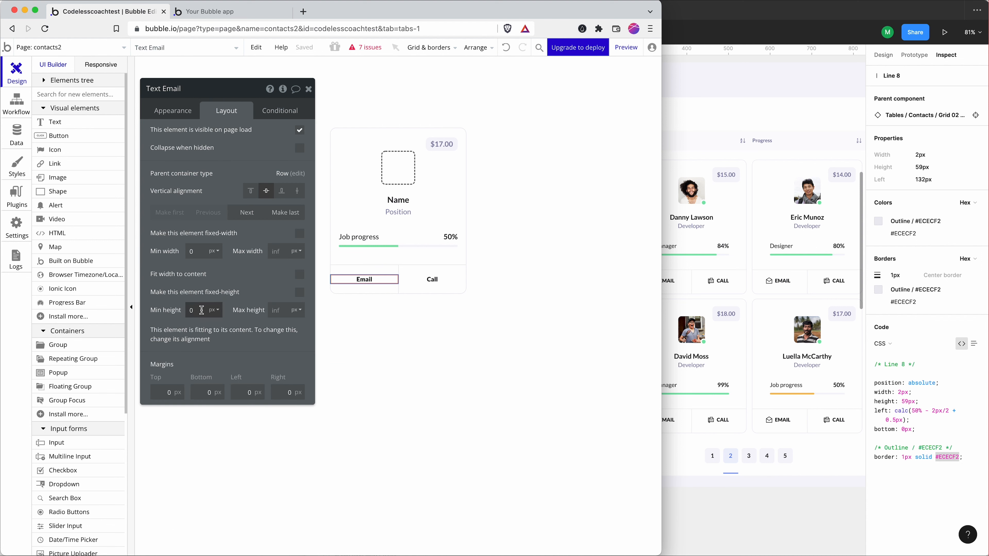
{"action": "left_click", "coordinate": [293, 291]}
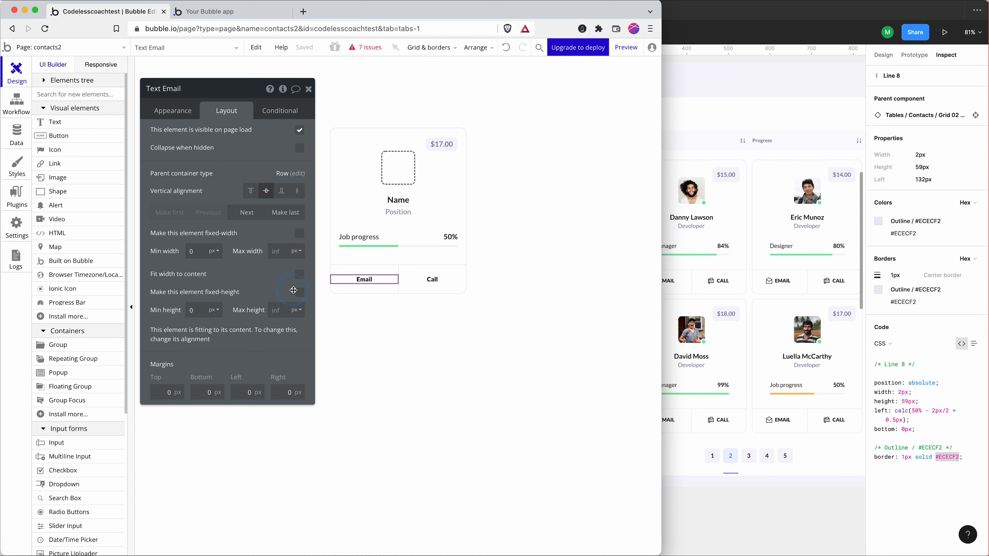
{"action": "left_click", "coordinate": [210, 311]}
{"action": "left_click", "coordinate": [212, 341]}
{"action": "left_click", "coordinate": [192, 310]}
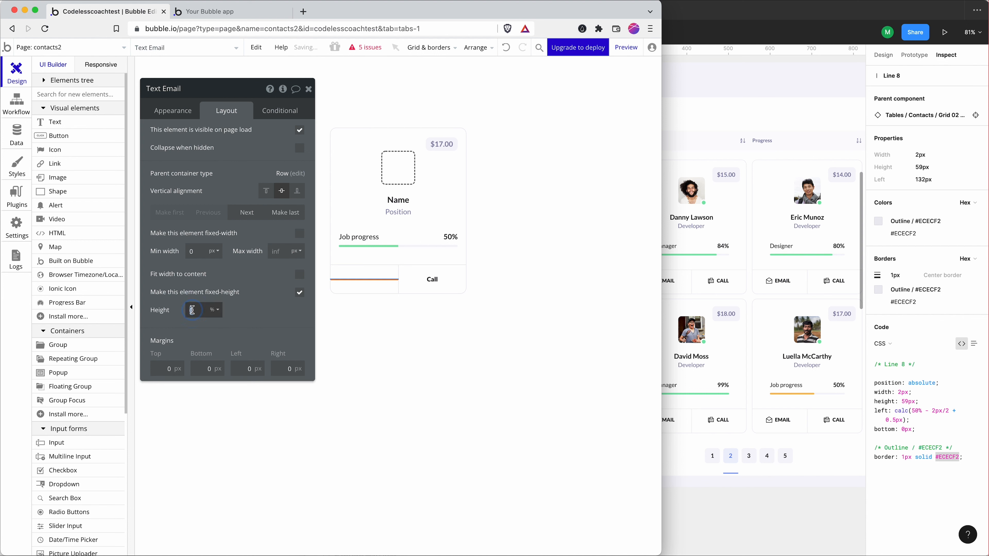
{"action": "type", "text": "100"}
{"action": "key", "text": "Return"}
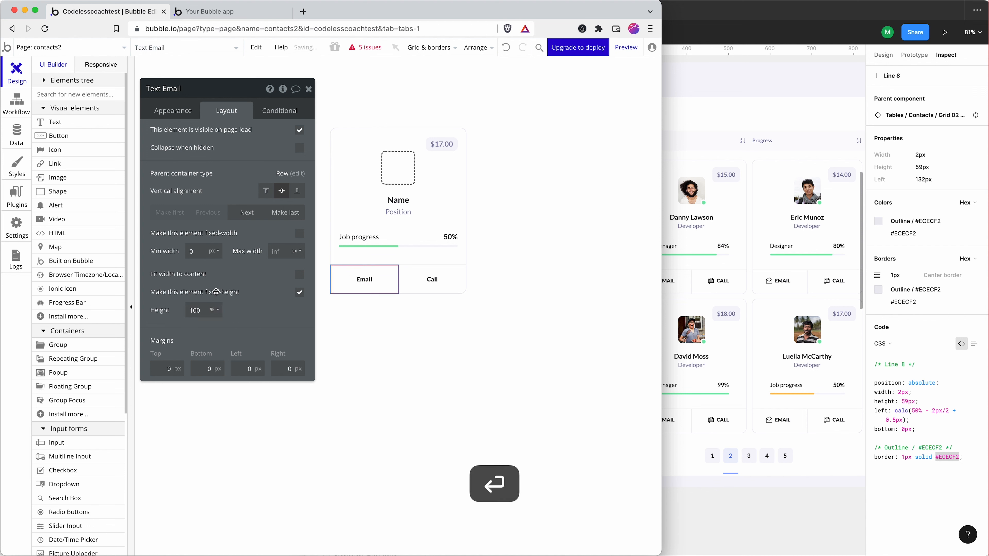
Check the Call text's layout, preview the contacts2 page, and compare the rendered contact card with the Contacts grid design in Figma.
{"action": "left_click", "coordinate": [461, 278]}
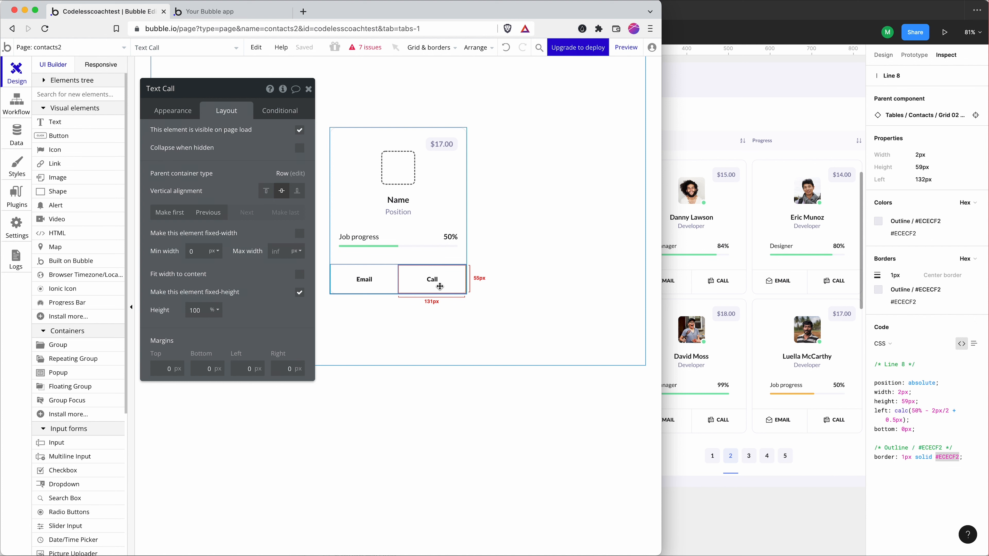
{"action": "left_click", "coordinate": [445, 310]}
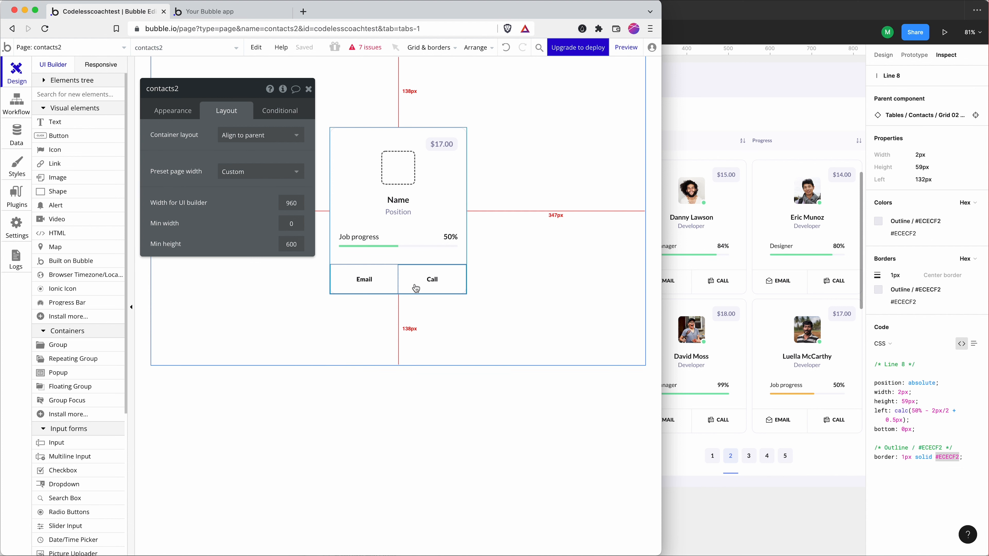
{"action": "left_click", "coordinate": [434, 282]}
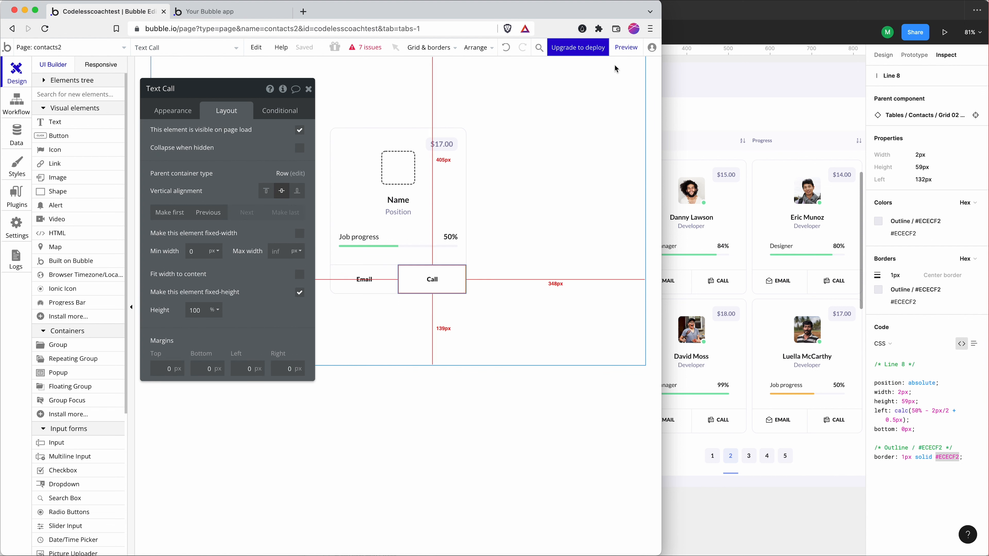
{"action": "left_click", "coordinate": [632, 47]}
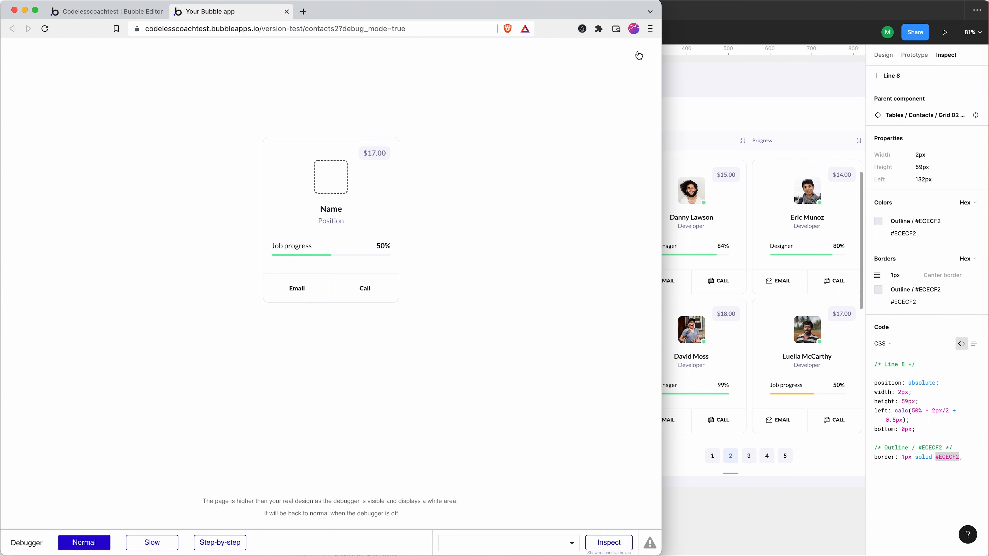
{"action": "left_click", "coordinate": [713, 148]}
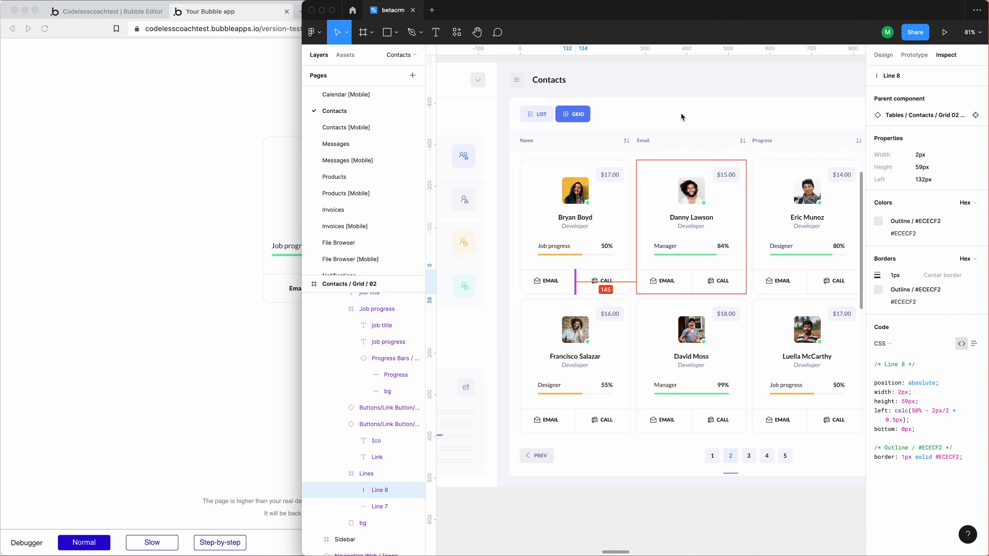
{"action": "left_click", "coordinate": [217, 151]}
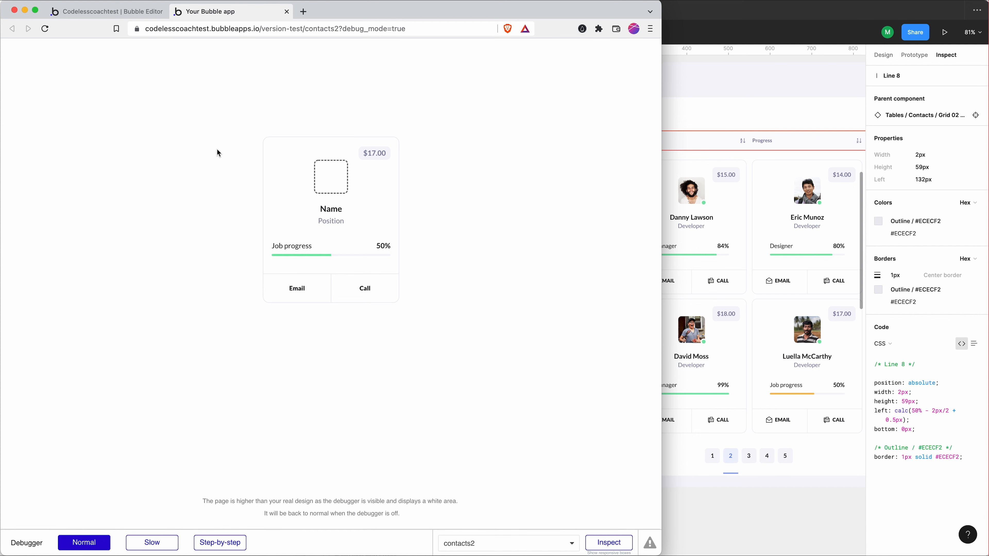
{"action": "left_click", "coordinate": [696, 109]}
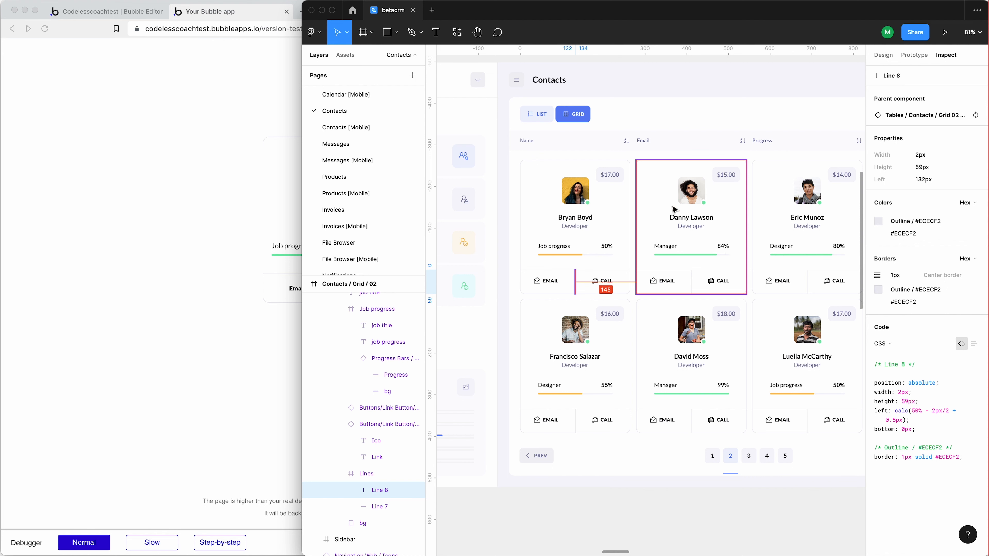
{"action": "left_click", "coordinate": [123, 214]}
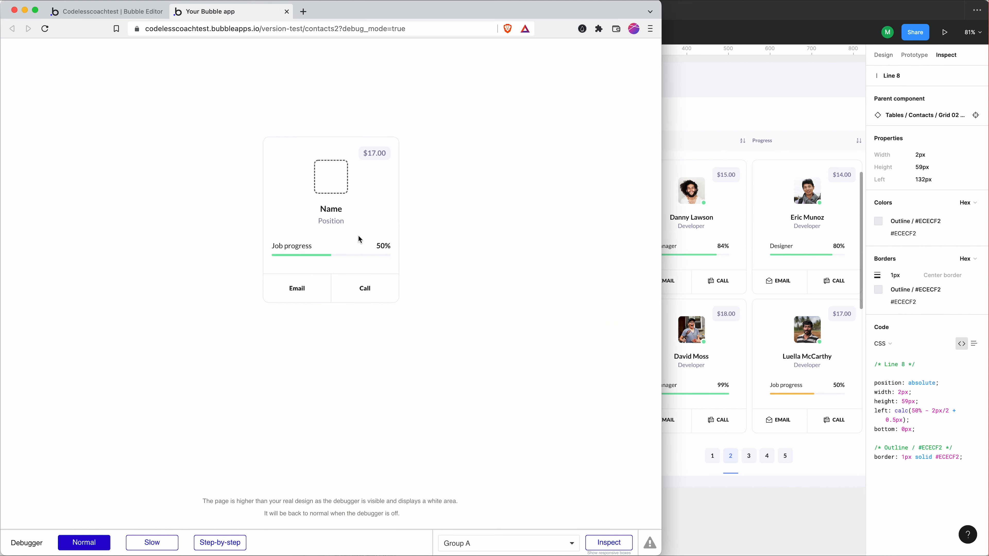